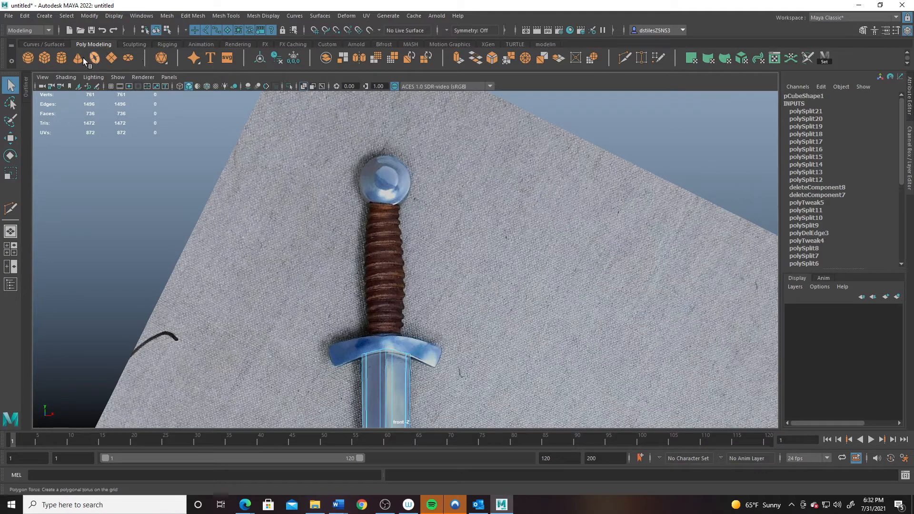
# - Create a polygon cube and raise it up to the sword's crossguard
pyautogui.click(45, 58)
pyautogui.press('w')
pyautogui.scroll(-3, 497, 352)
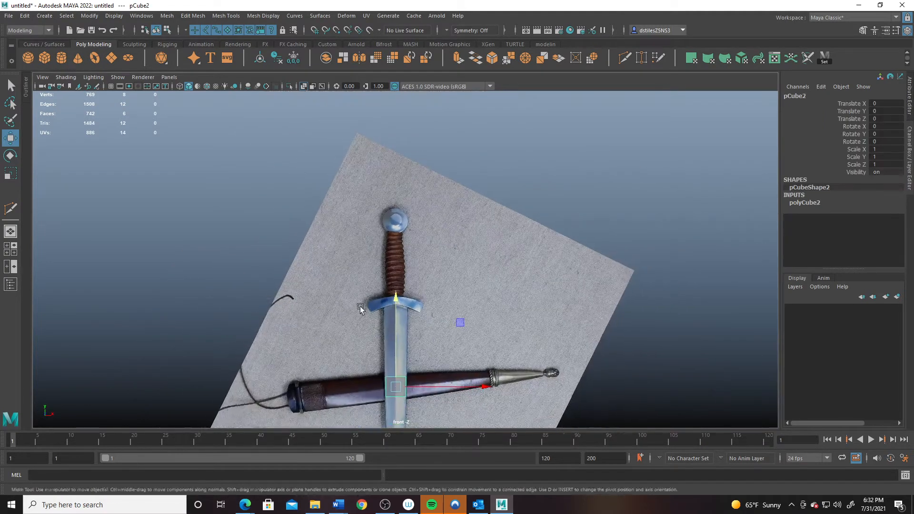
pyautogui.scroll(1, 384, 301)
pyautogui.moveTo(395, 281); pyautogui.dragTo(408, 195)
pyautogui.scroll(8, 407, 206)
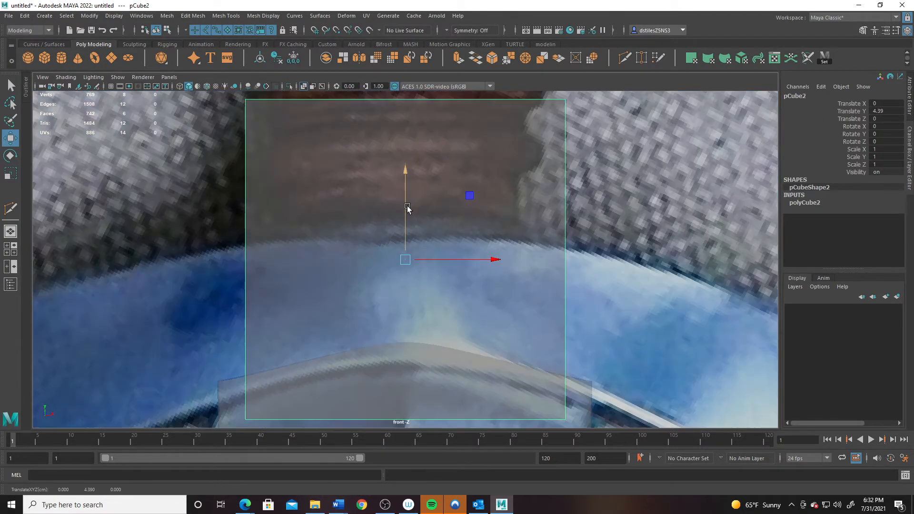
pyautogui.scroll(-4, 541, 327)
pyautogui.scroll(1, 485, 303)
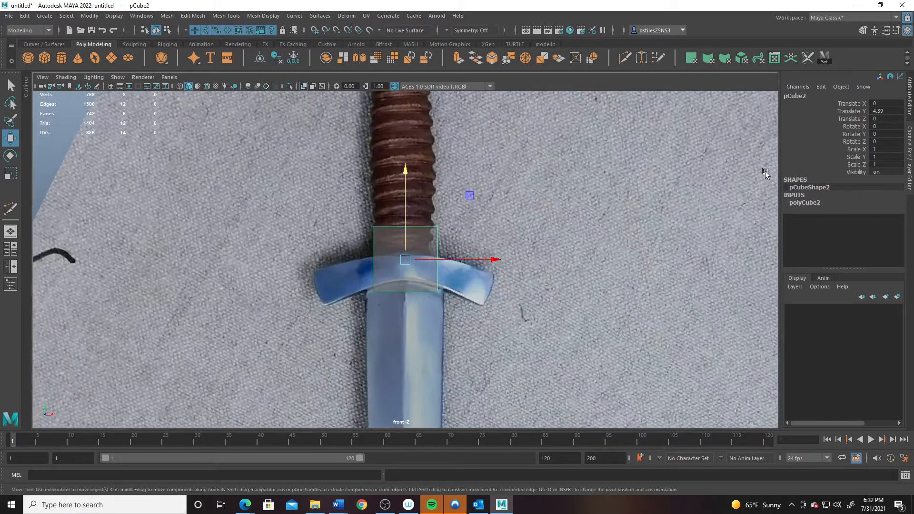
# - Set the cube's Height to 0.35 and lower it onto the crossguard
pyautogui.click(805, 203)
pyautogui.click(881, 218)
pyautogui.doubleClick(882, 218)
pyautogui.write('.')
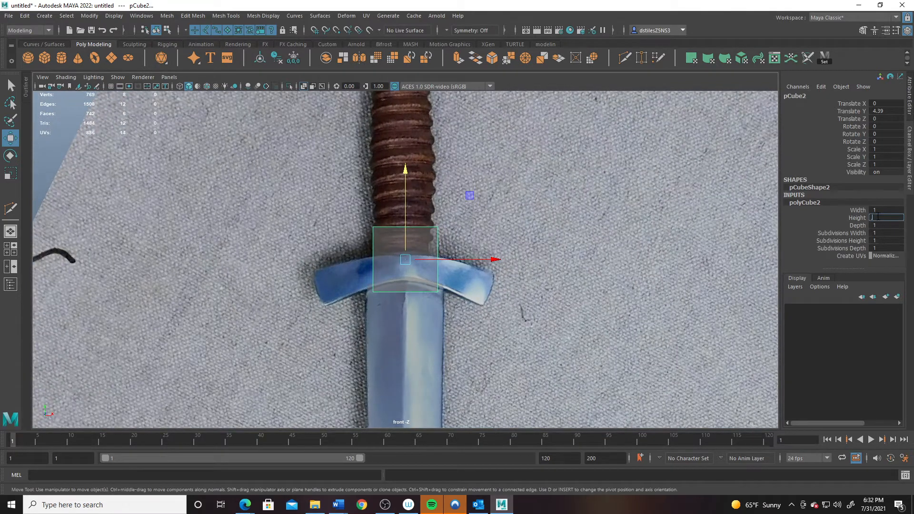
pyautogui.write('7')
pyautogui.press('Return')
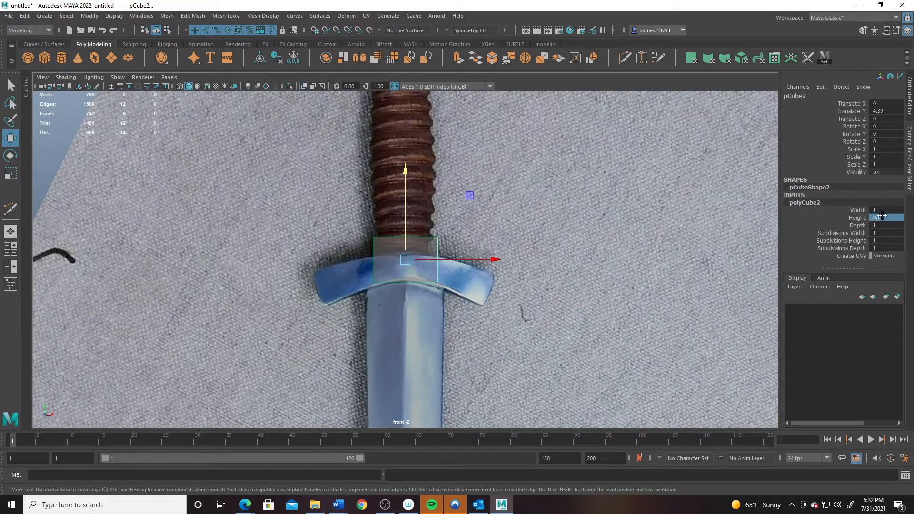
pyautogui.doubleClick(883, 218)
pyautogui.write('.3')
pyautogui.press('Return')
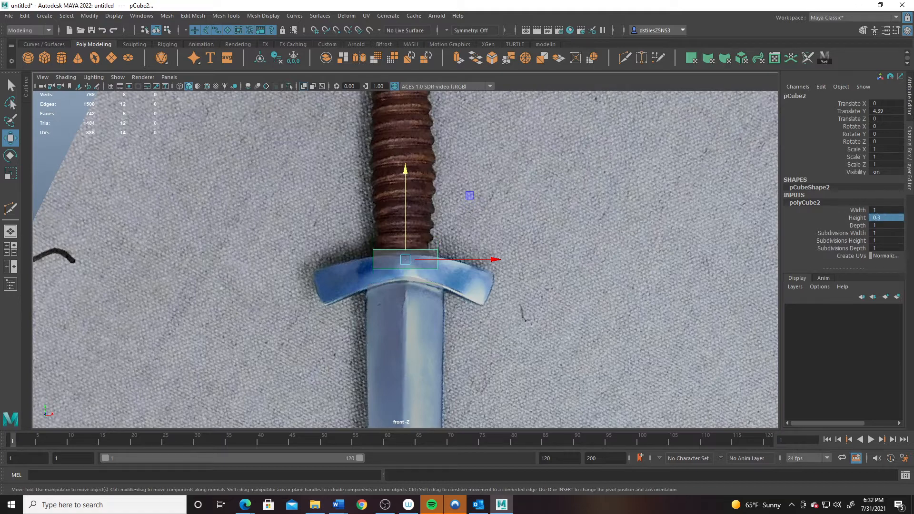
pyautogui.moveTo(408, 172); pyautogui.dragTo(412, 178)
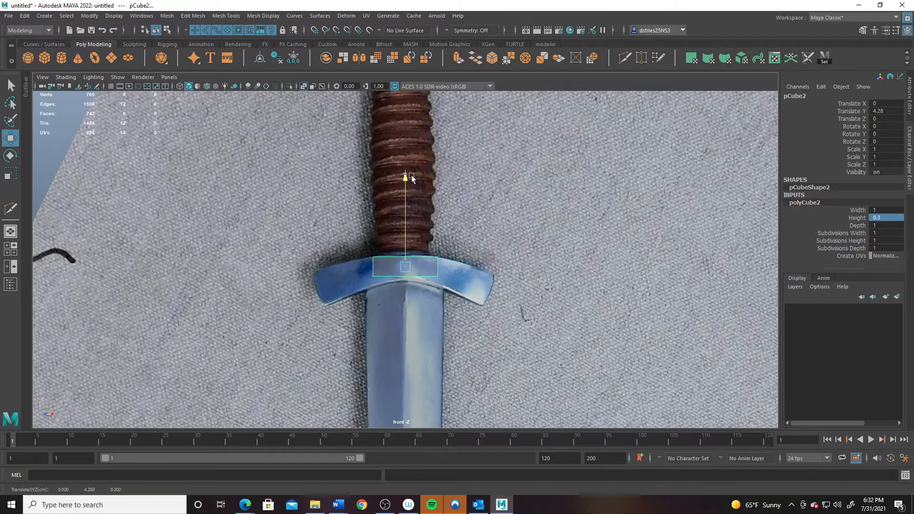
pyautogui.doubleClick(882, 218)
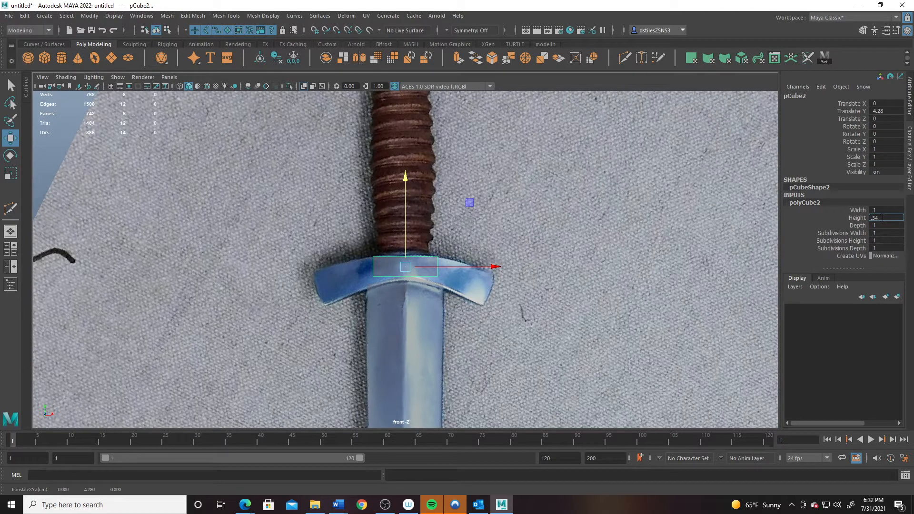
pyautogui.press('Return')
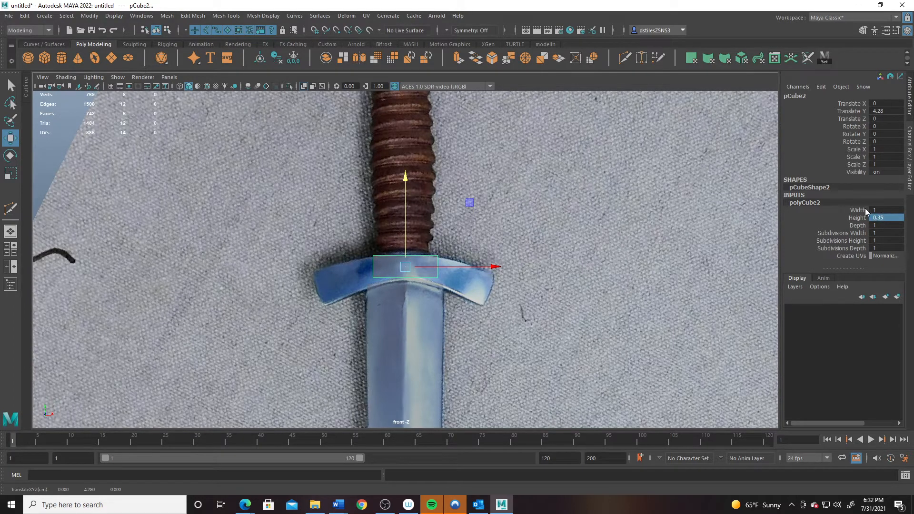
pyautogui.scroll(3, 503, 295)
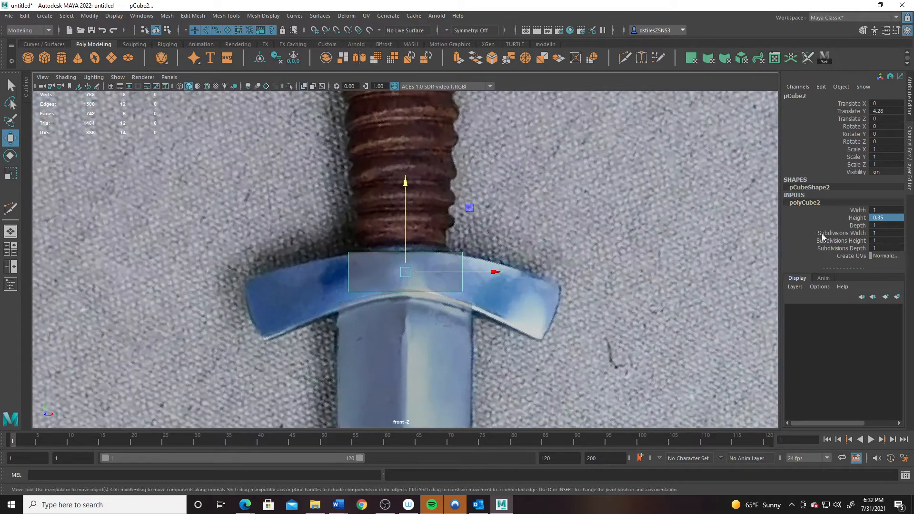
# - Set the cube's Width to 3 with 2 width subdivisions
pyautogui.doubleClick(876, 210)
pyautogui.write('3')
pyautogui.press('Return')
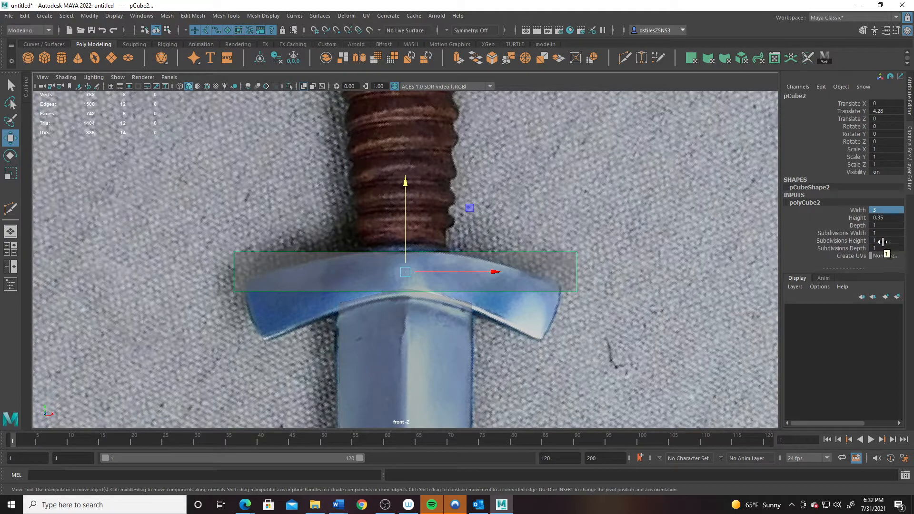
pyautogui.doubleClick(879, 233)
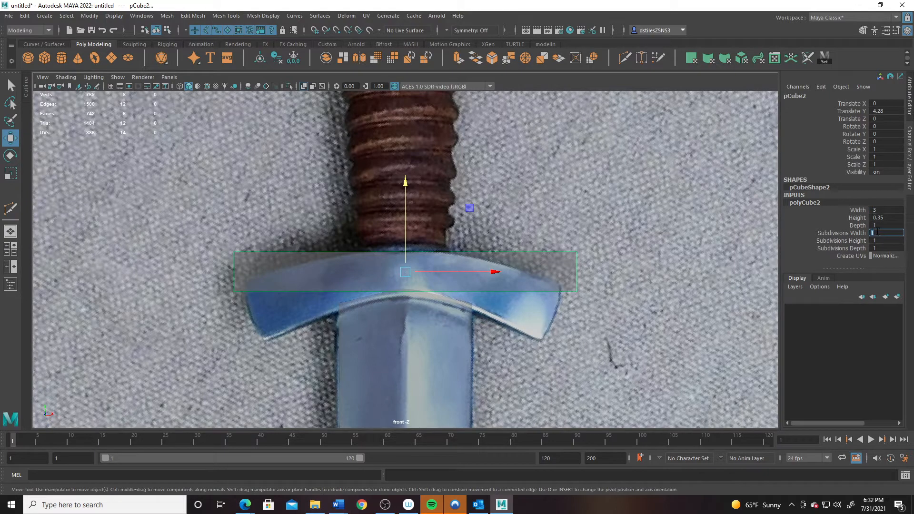
pyautogui.write('2')
pyautogui.press('Return')
# - Thin the box's Depth to 0.4 and check it over the hilt in perspective
pyautogui.press('space')
pyautogui.press('space')
pyautogui.keyDown('alt'); pyautogui.moveTo(560, 253); pyautogui.dragTo(457, 327); pyautogui.keyUp('alt')
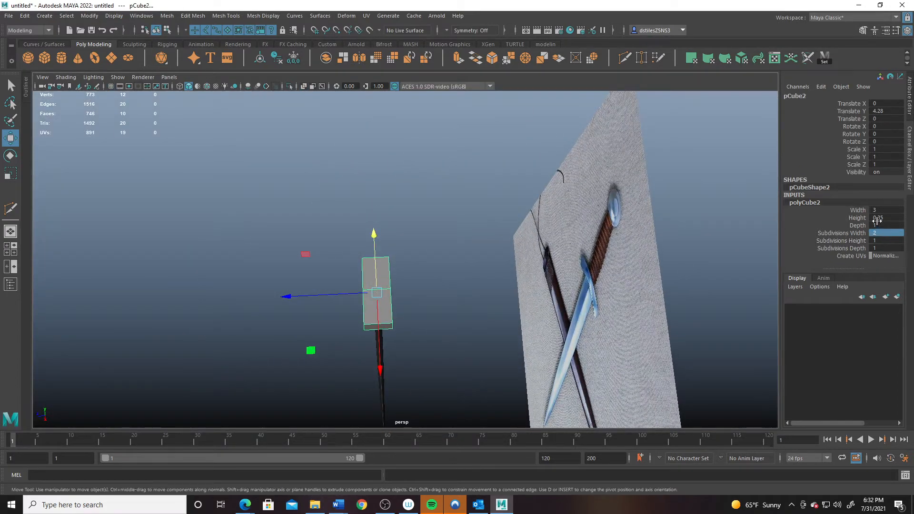
pyautogui.click(857, 225)
pyautogui.moveTo(428, 292); pyautogui.dragTo(422, 295, button='middle')
pyautogui.keyDown('alt'); pyautogui.moveTo(418, 300); pyautogui.dragTo(276, 374); pyautogui.keyUp('alt')
# - In the front view, drop the guard's end vertices to form a downward V
pyautogui.press('space')
pyautogui.press('space')
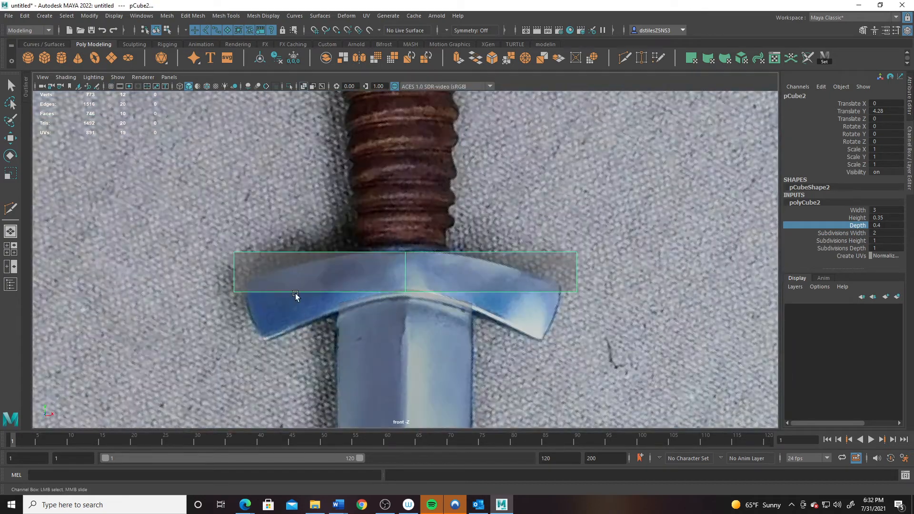
pyautogui.press('q')
pyautogui.moveTo(352, 243); pyautogui.dragTo(282, 238, button='right')
pyautogui.moveTo(162, 221); pyautogui.dragTo(267, 344)
pyautogui.keyDown('shift'); pyautogui.moveTo(612, 214); pyautogui.dragTo(544, 323); pyautogui.keyUp('shift')
pyautogui.press('w')
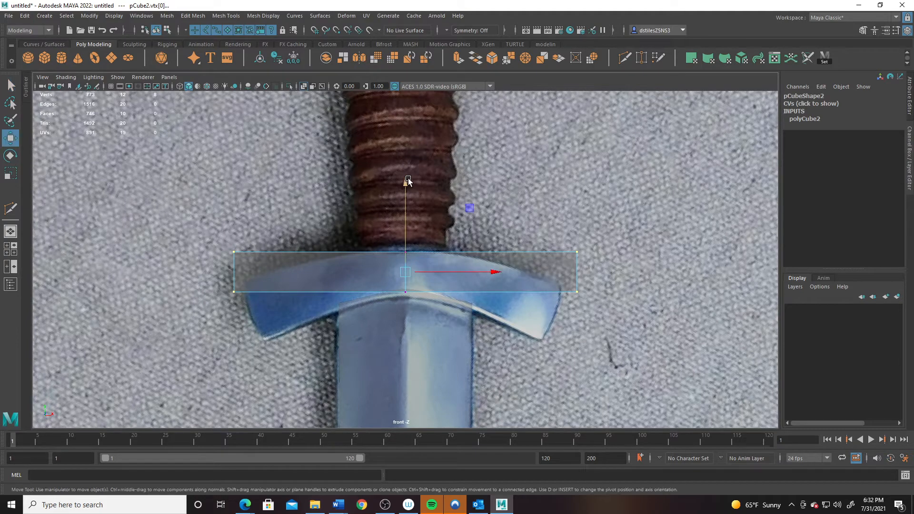
pyautogui.click(407, 181)
pyautogui.moveTo(201, 220); pyautogui.dragTo(251, 327)
pyautogui.keyDown('shift'); pyautogui.moveTo(542, 200); pyautogui.dragTo(591, 338); pyautogui.keyUp('shift')
pyautogui.moveTo(402, 185)
pyautogui.mouseDown()
pyautogui.moveTo(397, 227)
pyautogui.moveTo(402, 179)
pyautogui.mouseUp()
# - Scale the guard ends inward and widen the top corners to match the reference
pyautogui.press('r')
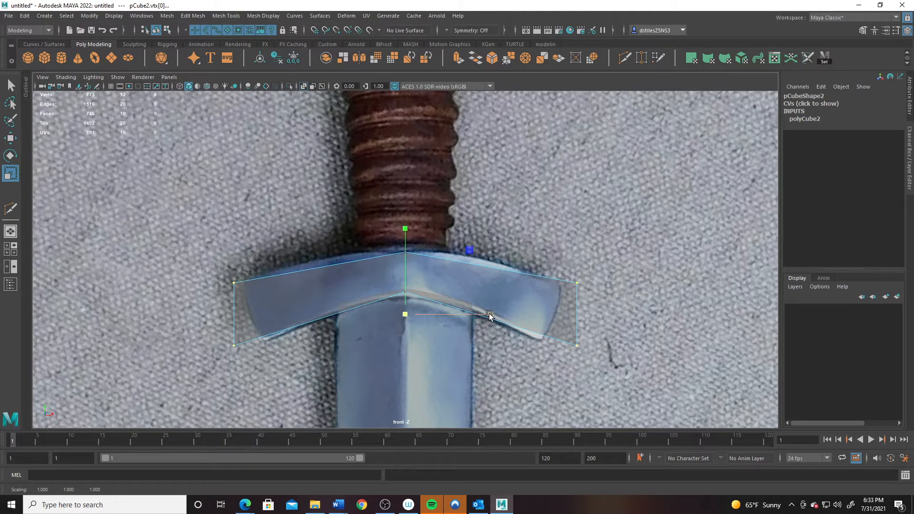
pyautogui.moveTo(489, 316); pyautogui.dragTo(479, 315)
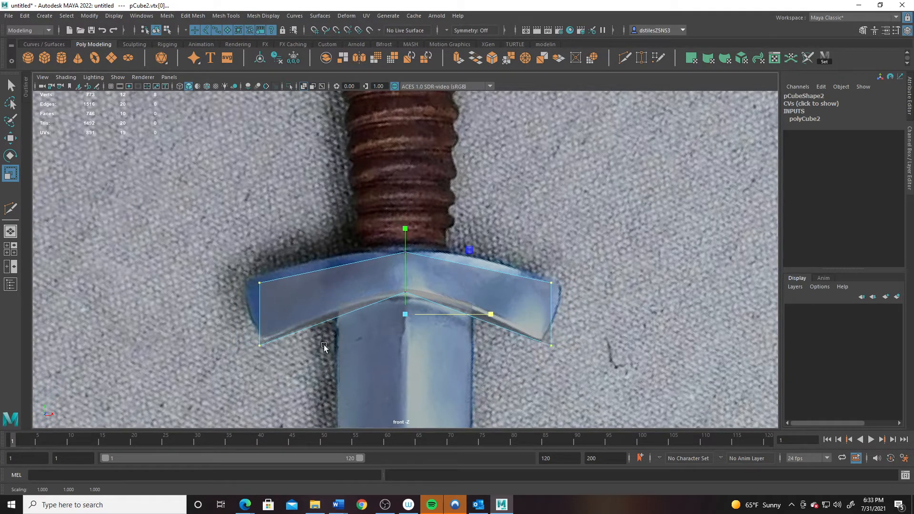
pyautogui.moveTo(242, 257); pyautogui.dragTo(295, 305)
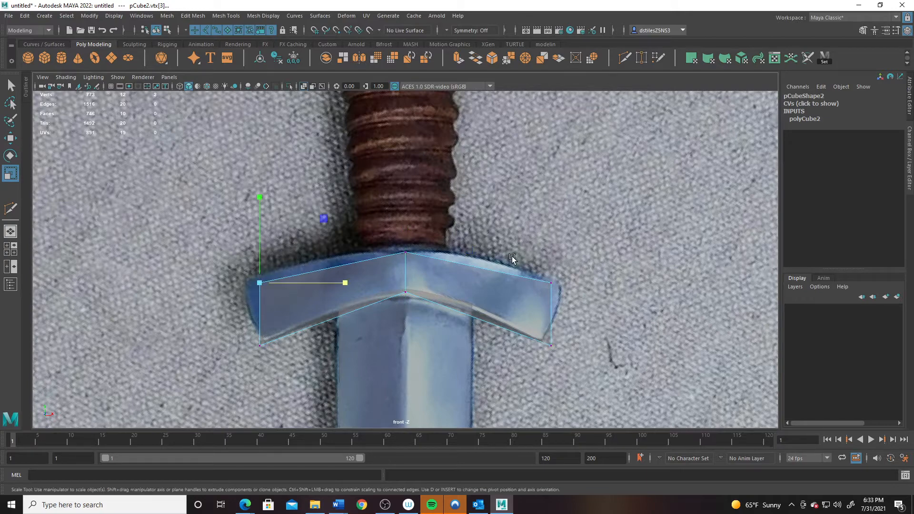
pyautogui.keyDown('shift'); pyautogui.moveTo(534, 257); pyautogui.dragTo(579, 307); pyautogui.keyUp('shift')
pyautogui.moveTo(484, 283); pyautogui.dragTo(500, 283)
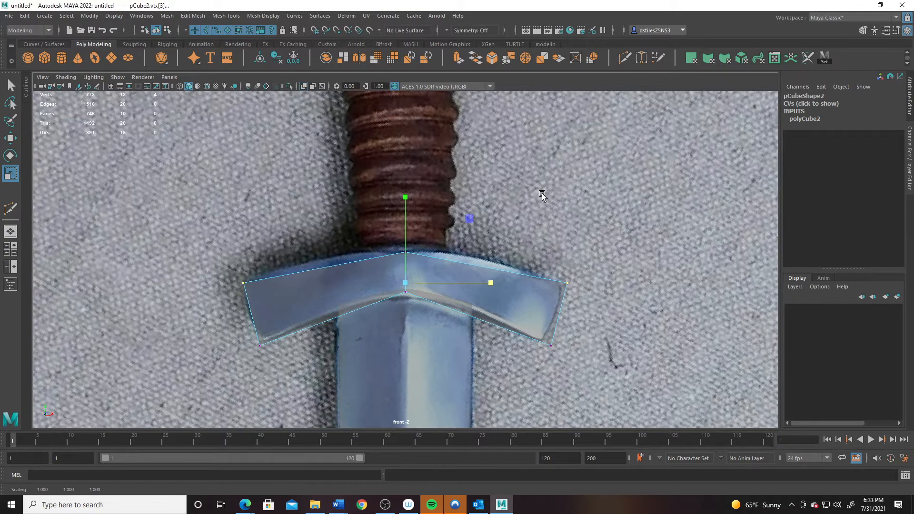
# - In perspective, slightly thin the guard ends front to back, then recentre the front view
pyautogui.press('space')
pyautogui.press('space')
pyautogui.keyDown('alt'); pyautogui.moveTo(542, 194); pyautogui.dragTo(508, 219); pyautogui.keyUp('alt')
pyautogui.moveTo(339, 290); pyautogui.dragTo(409, 382)
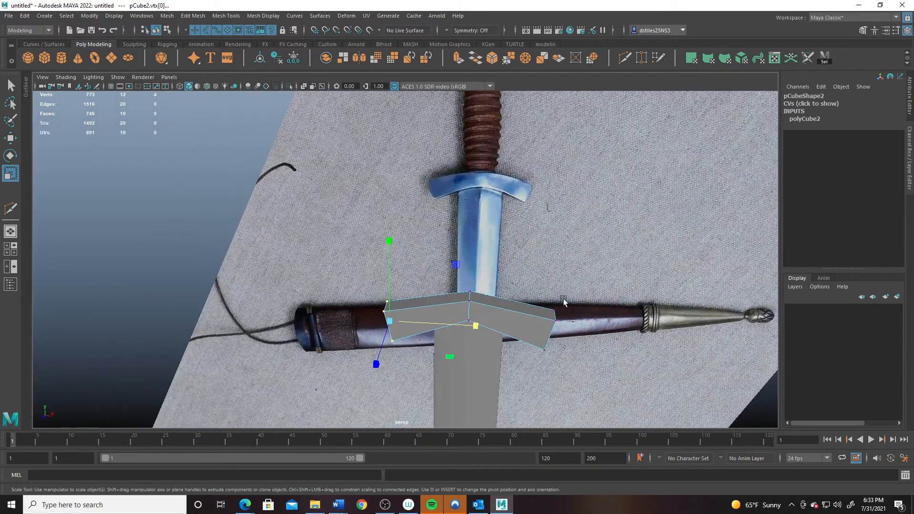
pyautogui.keyDown('shift'); pyautogui.moveTo(529, 266); pyautogui.dragTo(563, 377); pyautogui.keyUp('shift')
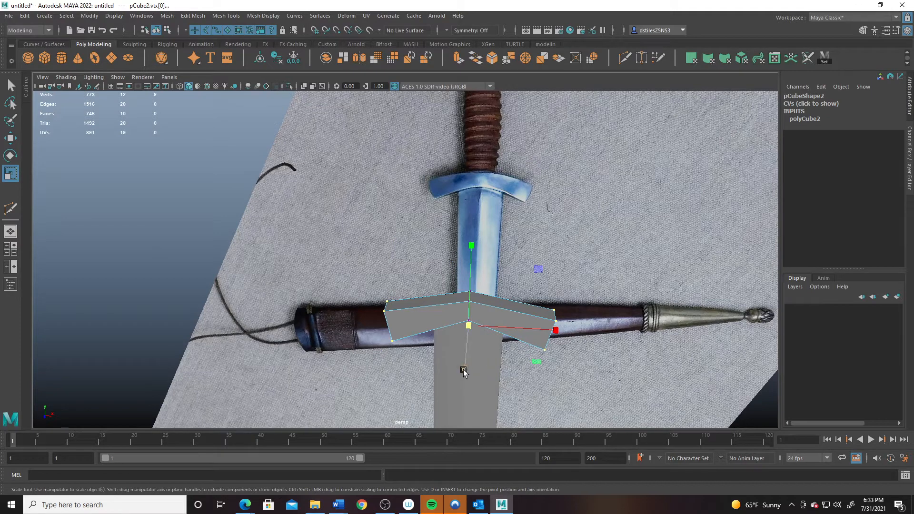
pyautogui.moveTo(463, 370); pyautogui.dragTo(478, 346)
pyautogui.press('space')
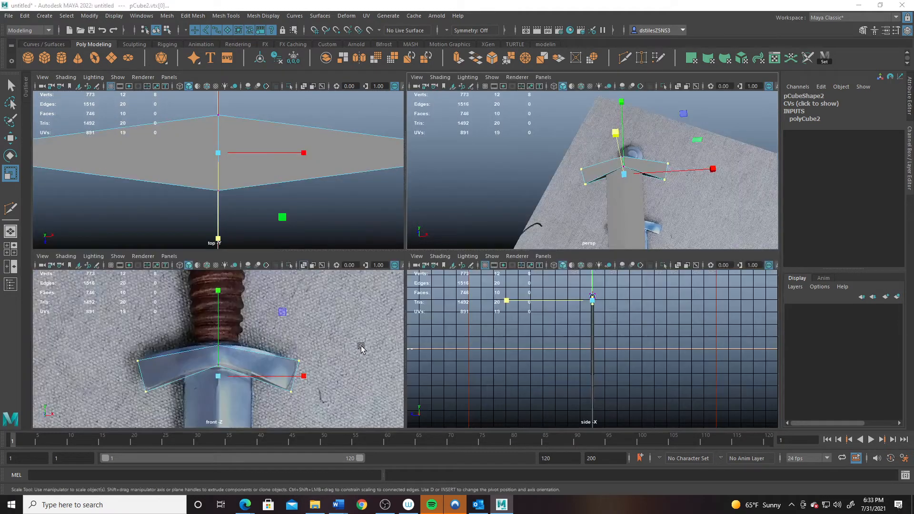
pyautogui.press('space')
pyautogui.keyDown('alt'); pyautogui.moveTo(363, 339); pyautogui.dragTo(384, 333, button='middle'); pyautogui.keyUp('alt')
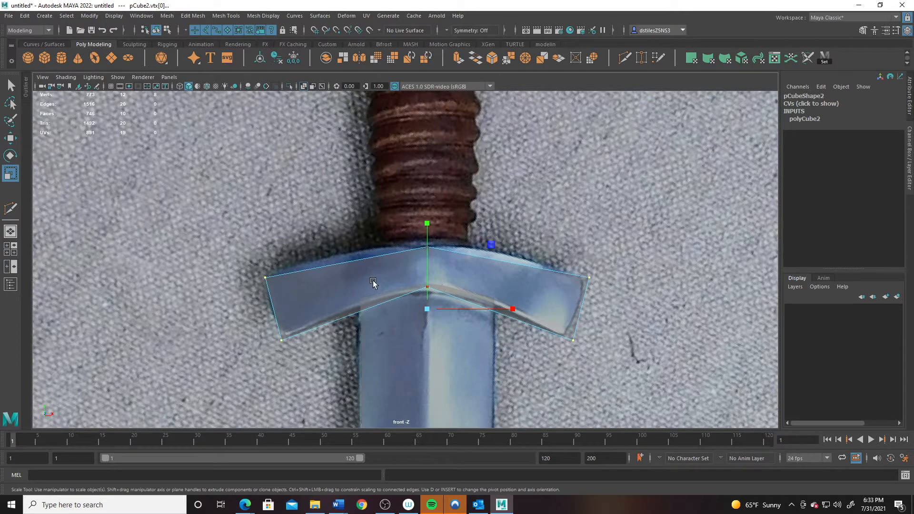
# - Multi-Cut an edge loop into each side of the crossguard
pyautogui.click(625, 57)
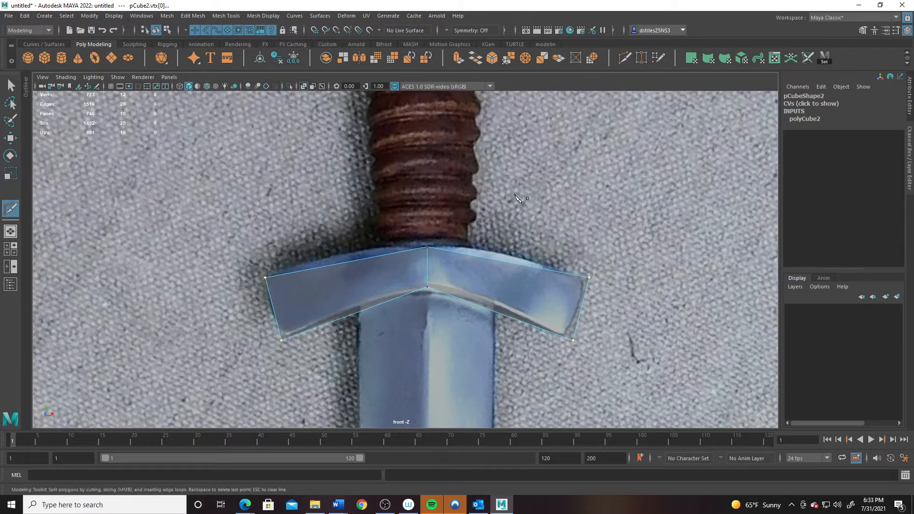
pyautogui.keyDown('ctrl'); pyautogui.click(330, 266); pyautogui.keyUp('ctrl')
pyautogui.keyDown('ctrl'); pyautogui.click(352, 269); pyautogui.keyUp('ctrl')
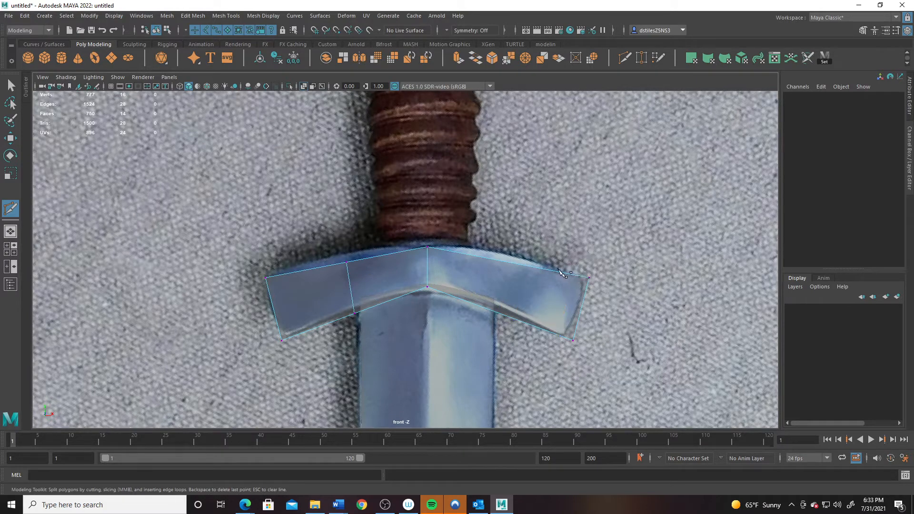
pyautogui.keyDown('ctrl'); pyautogui.click(509, 263); pyautogui.keyUp('ctrl')
pyautogui.click(347, 262)
pyautogui.press('q')
# - Raise the new vertices and adjust the centre vertices so the guard arches
pyautogui.moveTo(377, 242); pyautogui.dragTo(334, 244, button='right')
pyautogui.moveTo(324, 239); pyautogui.dragTo(379, 324)
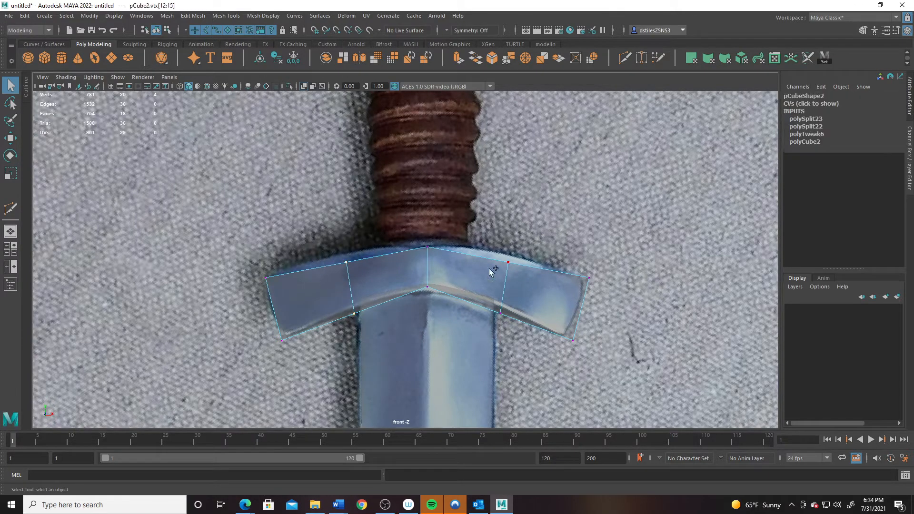
pyautogui.keyDown('shift'); pyautogui.moveTo(479, 246); pyautogui.dragTo(511, 326); pyautogui.keyUp('shift')
pyautogui.press('w')
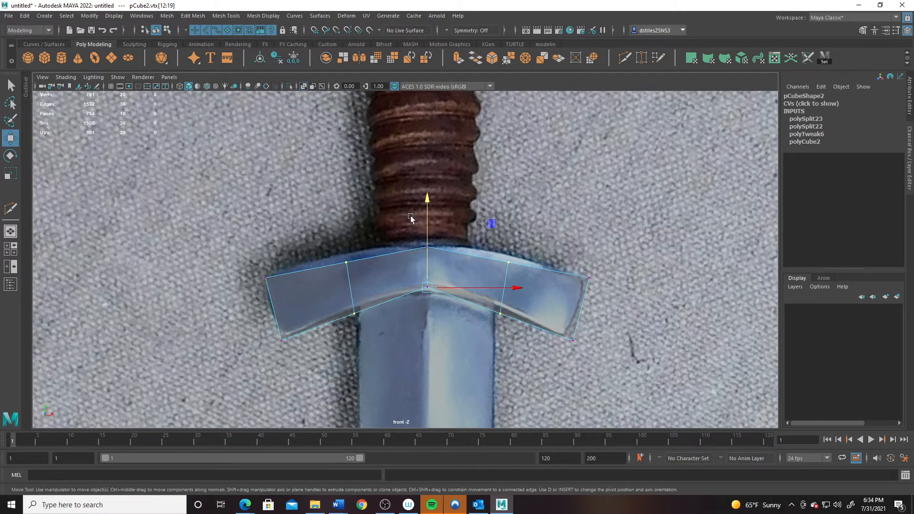
pyautogui.moveTo(428, 199); pyautogui.dragTo(429, 195)
pyautogui.moveTo(406, 277); pyautogui.dragTo(447, 310)
pyautogui.moveTo(428, 196); pyautogui.dragTo(427, 200)
pyautogui.moveTo(402, 234); pyautogui.dragTo(445, 262)
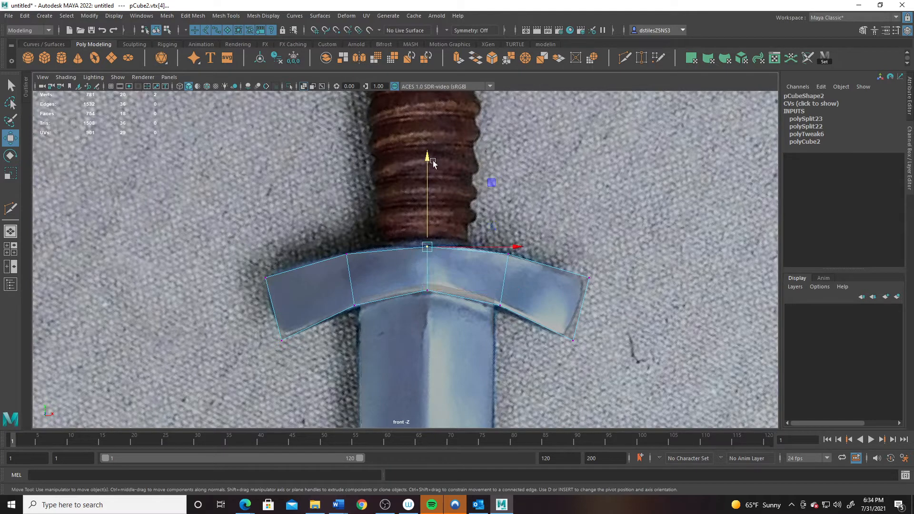
pyautogui.moveTo(428, 157); pyautogui.dragTo(428, 158)
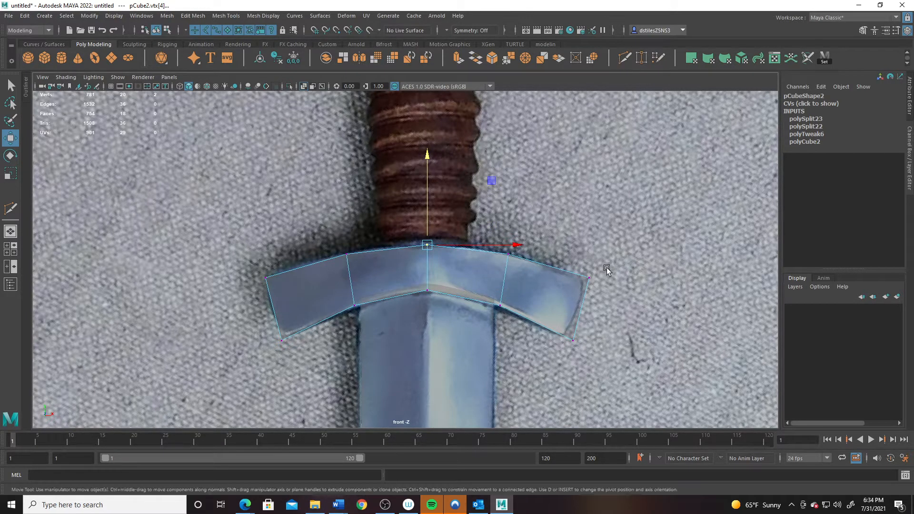
pyautogui.click(624, 59)
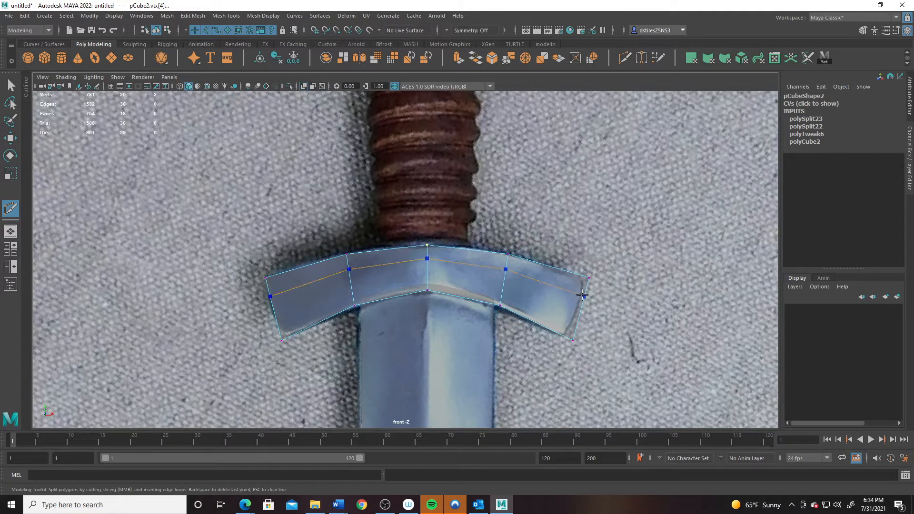
# - Add an edge loop and shift the left-end vertices to match the reference guard
pyautogui.click(583, 295)
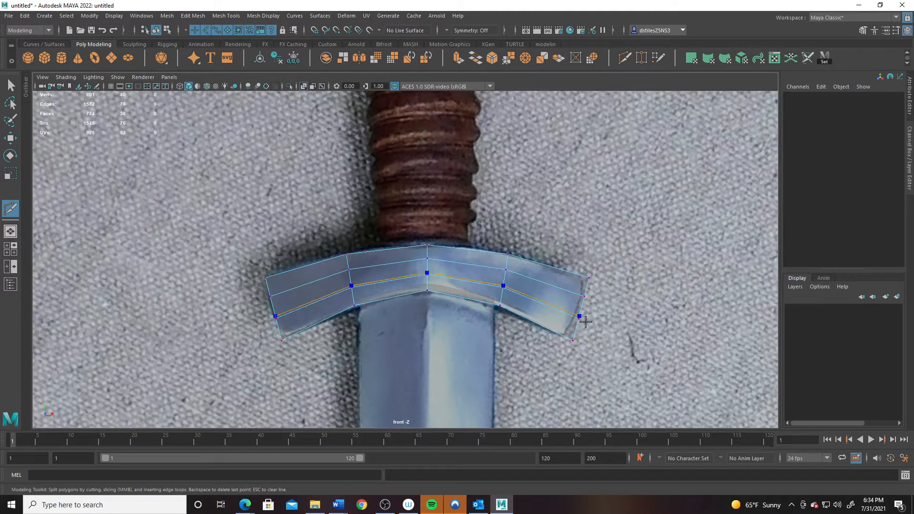
pyautogui.press('q')
pyautogui.moveTo(566, 311); pyautogui.dragTo(485, 263, button='right')
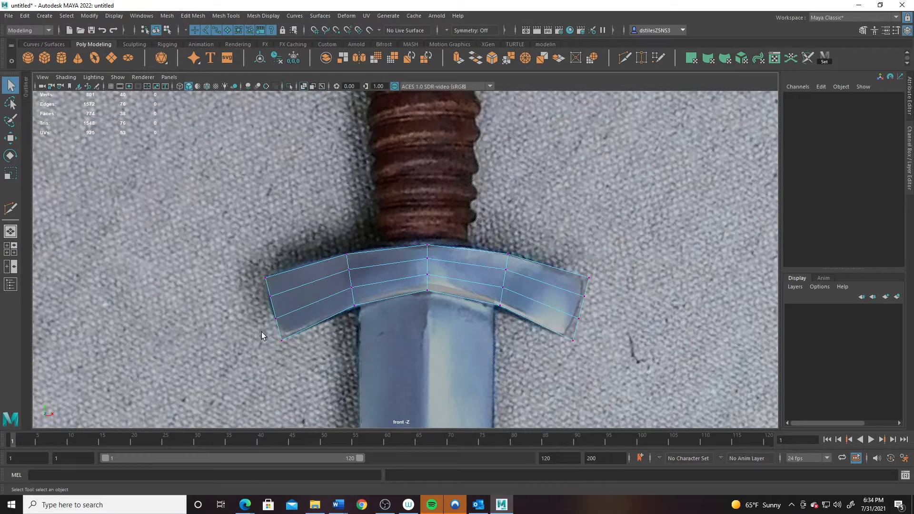
pyautogui.moveTo(261, 332); pyautogui.dragTo(312, 376)
pyautogui.press('w')
pyautogui.moveTo(334, 340); pyautogui.dragTo(342, 340)
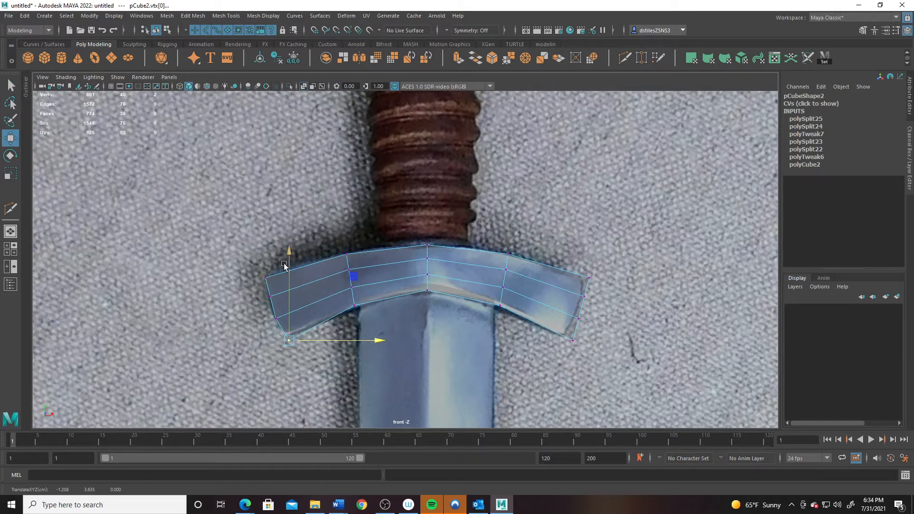
pyautogui.moveTo(253, 288); pyautogui.dragTo(325, 308)
pyautogui.moveTo(254, 269); pyautogui.dragTo(302, 278)
# - Cut four more edge loops across the guard
pyautogui.click(628, 58)
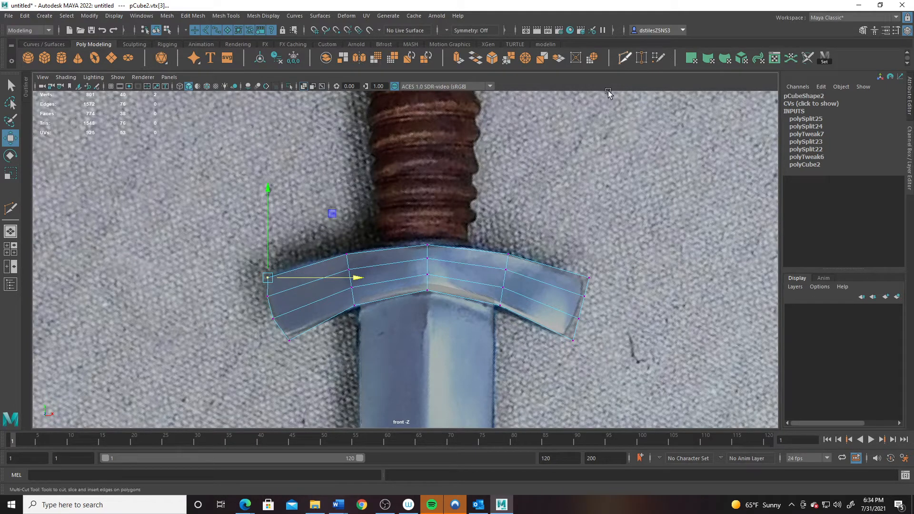
pyautogui.click(309, 268)
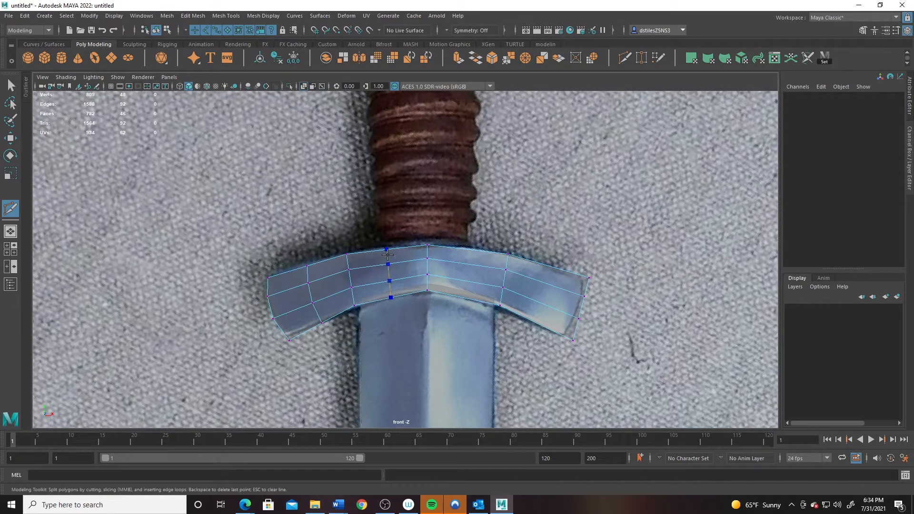
pyautogui.click(389, 251)
pyautogui.click(466, 251)
pyautogui.click(548, 267)
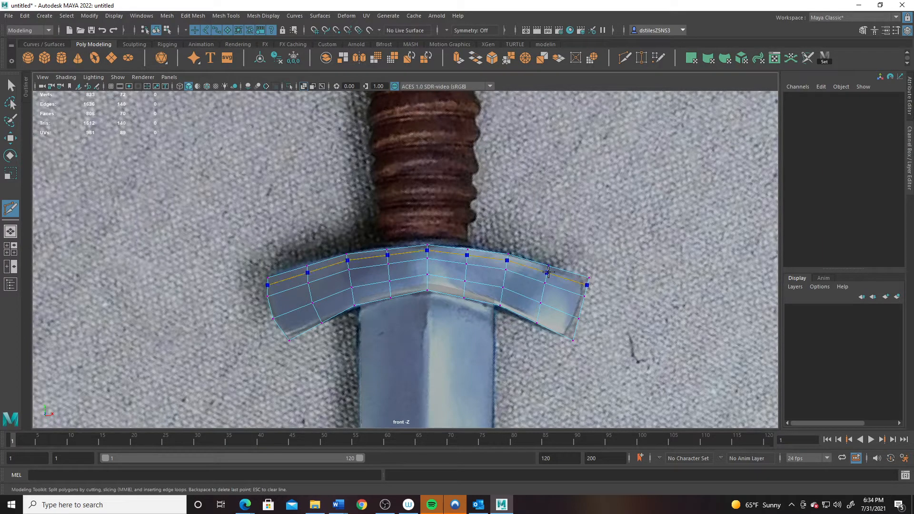
pyautogui.press('q')
# - Raise the vertex columns and top-centre vertices to follow the reference arch, then exit to Object Mode
pyautogui.moveTo(316, 242); pyautogui.dragTo(270, 242, button='right')
pyautogui.moveTo(290, 235); pyautogui.dragTo(330, 337)
pyautogui.press('w')
pyautogui.moveTo(317, 268); pyautogui.dragTo(317, 265)
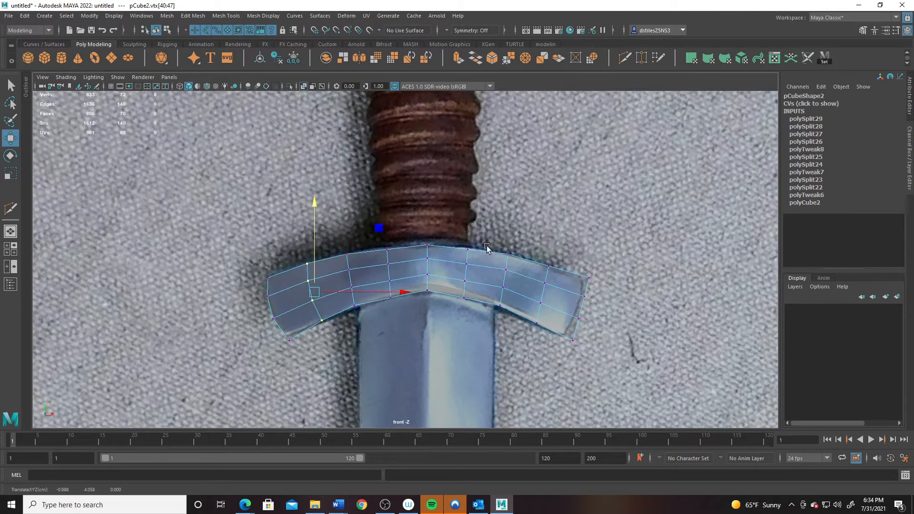
pyautogui.hotkey('ctrl', 'z')
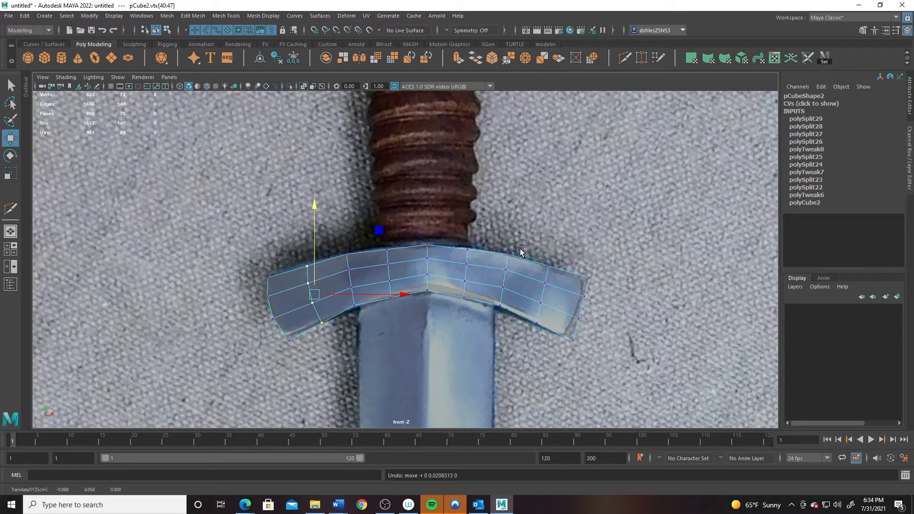
pyautogui.moveTo(526, 245); pyautogui.dragTo(544, 333)
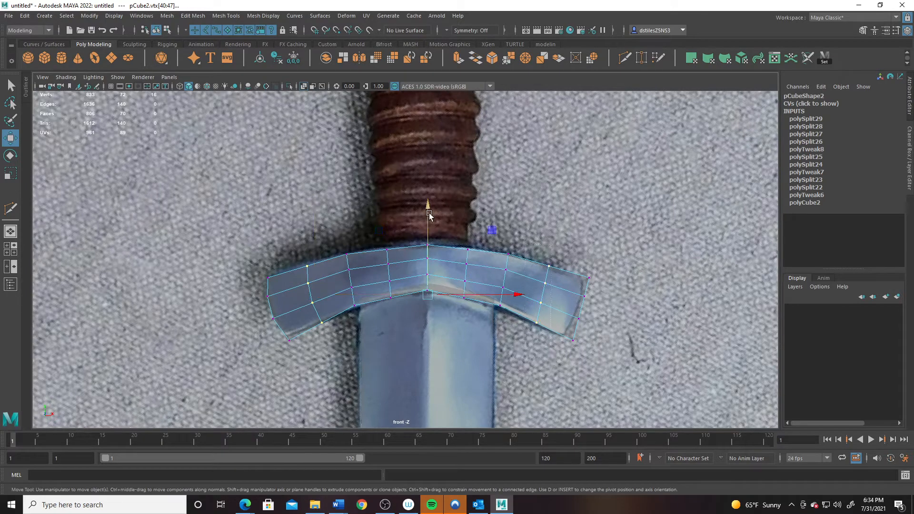
pyautogui.moveTo(428, 209); pyautogui.dragTo(429, 207)
pyautogui.moveTo(380, 244); pyautogui.dragTo(407, 319)
pyautogui.keyDown('shift'); pyautogui.moveTo(452, 220); pyautogui.dragTo(479, 328); pyautogui.keyUp('shift')
pyautogui.moveTo(428, 184); pyautogui.dragTo(430, 186)
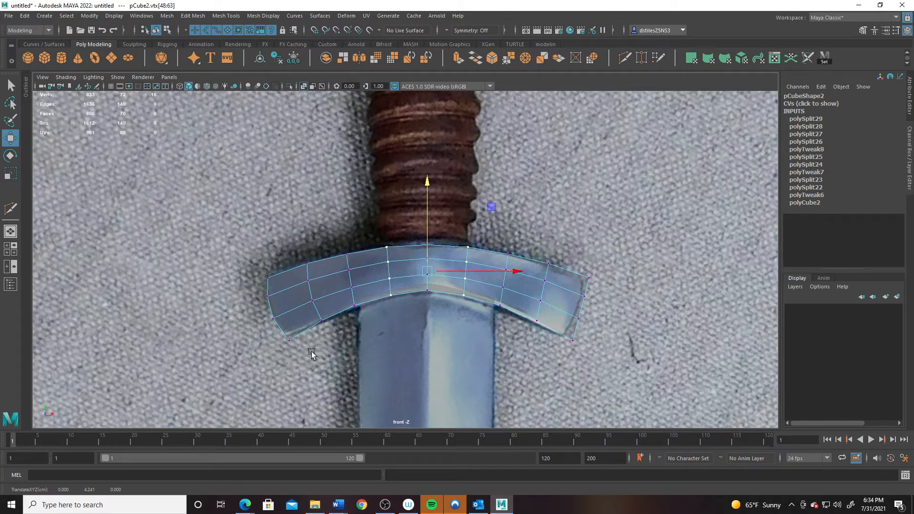
pyautogui.moveTo(548, 288); pyautogui.dragTo(607, 222, button='right')
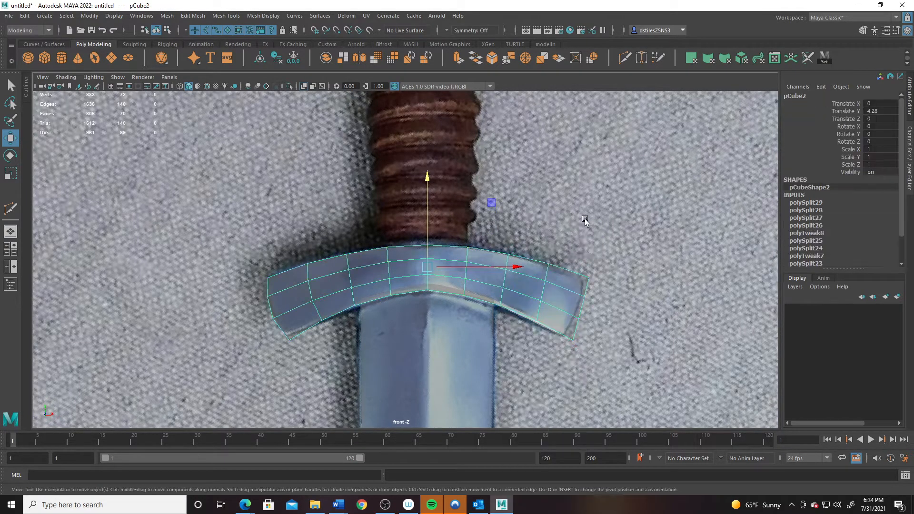
# - Preview the guard smoothed in a full-size perspective view
pyautogui.press('3')
pyautogui.press('space')
pyautogui.press('space')
pyautogui.keyDown('alt'); pyautogui.moveTo(439, 281); pyautogui.dragTo(465, 229); pyautogui.keyUp('alt')
pyautogui.press('1')
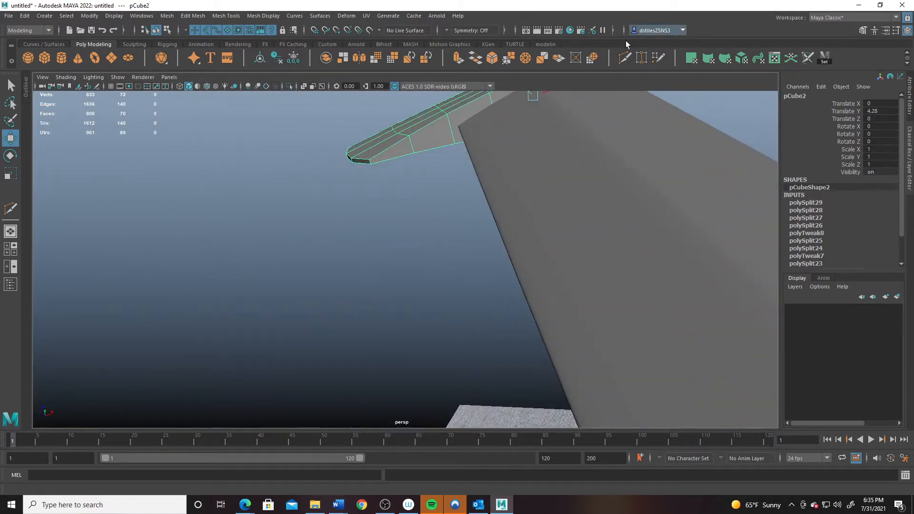
# - Try extra edge cuts, undo them, and return to Object Mode with smoothing on
pyautogui.click(625, 60)
pyautogui.keyDown('alt'); pyautogui.moveTo(430, 245); pyautogui.dragTo(420, 396, button='middle'); pyautogui.keyUp('alt')
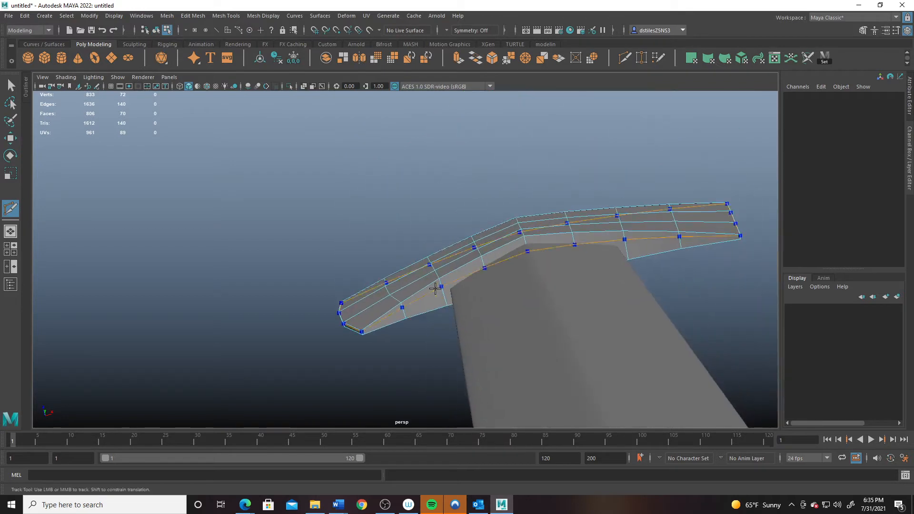
pyautogui.moveTo(438, 282)
pyautogui.mouseDown()
pyautogui.moveTo(433, 276)
pyautogui.moveTo(447, 303)
pyautogui.moveTo(430, 332)
pyautogui.moveTo(450, 314)
pyautogui.moveTo(448, 295)
pyautogui.mouseUp()
pyautogui.moveTo(431, 239); pyautogui.dragTo(493, 198, button='right')
pyautogui.press('3')
pyautogui.keyDown('alt'); pyautogui.moveTo(492, 199); pyautogui.dragTo(426, 247); pyautogui.keyUp('alt')
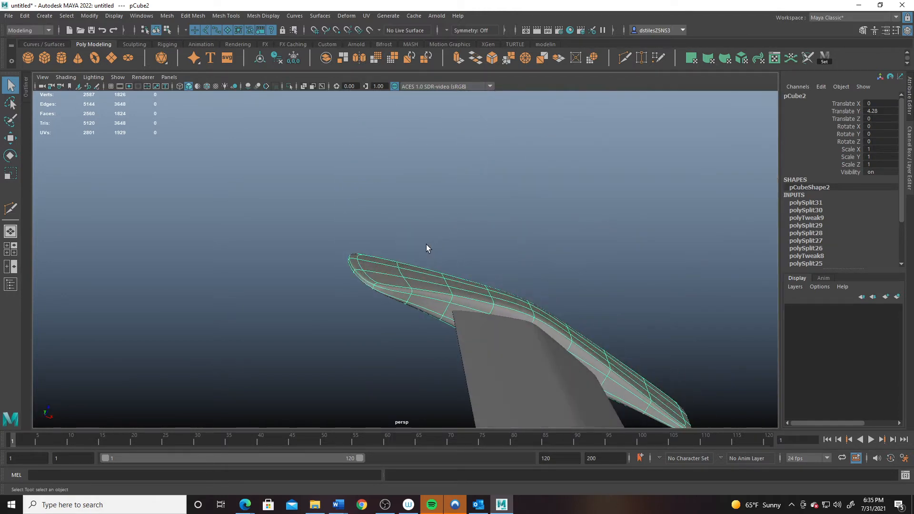
pyautogui.hotkey('ctrl', 'z')
pyautogui.hotkey('ctrl', 'z')
pyautogui.hotkey('ctrl', 'z')
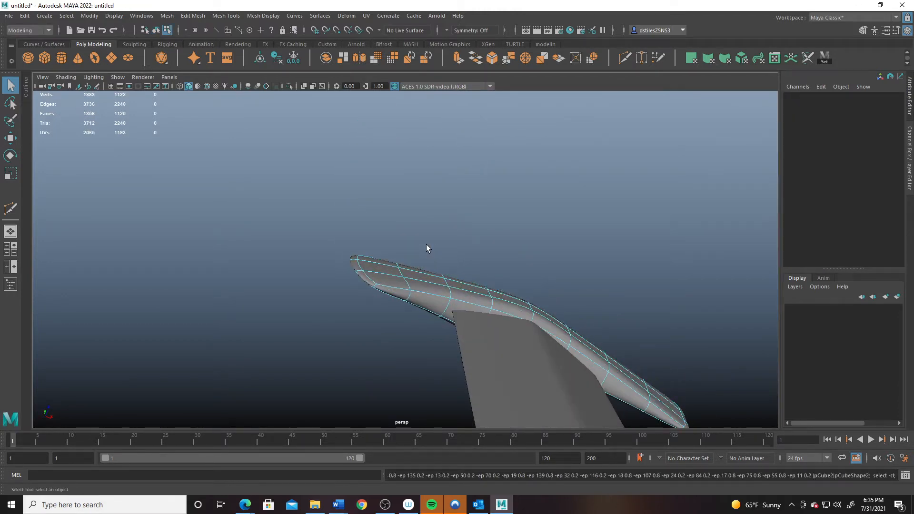
pyautogui.moveTo(393, 270); pyautogui.dragTo(425, 251, button='right')
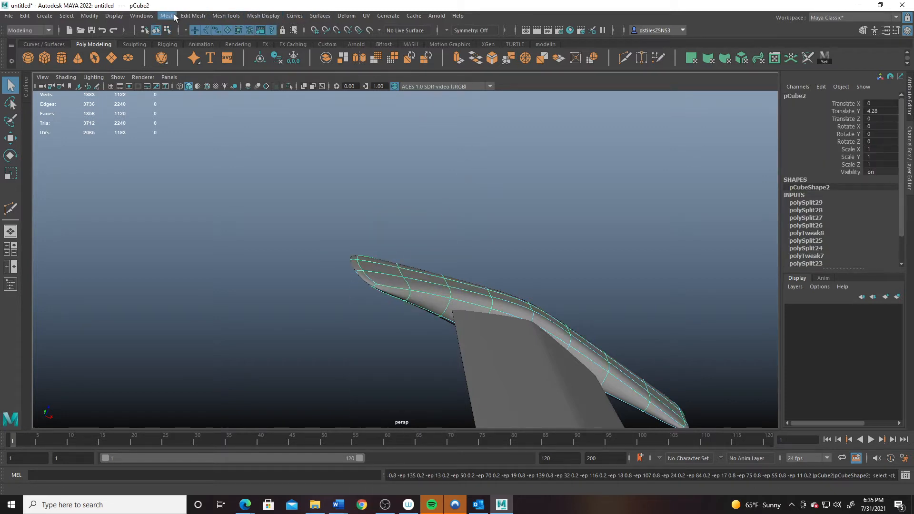
pyautogui.click(226, 16)
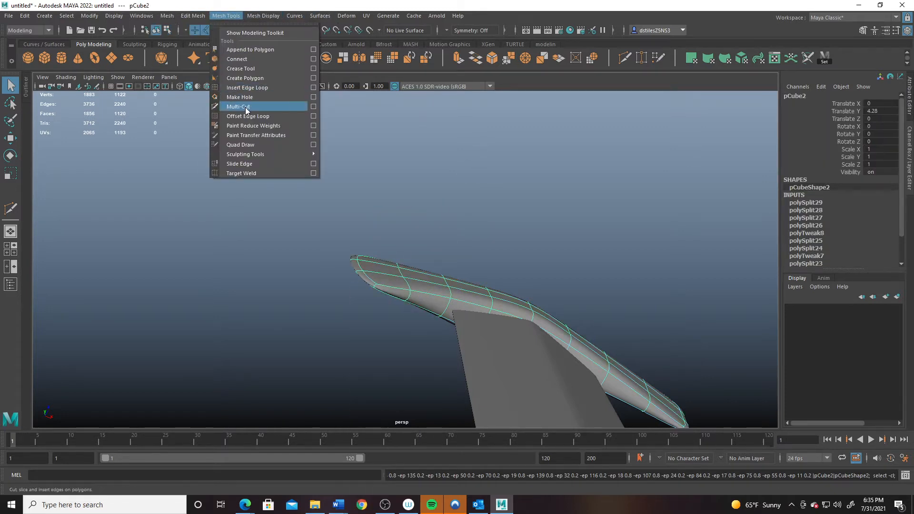
# - Open the Insert Edge Loop options and try loops along the guard
pyautogui.click(315, 88)
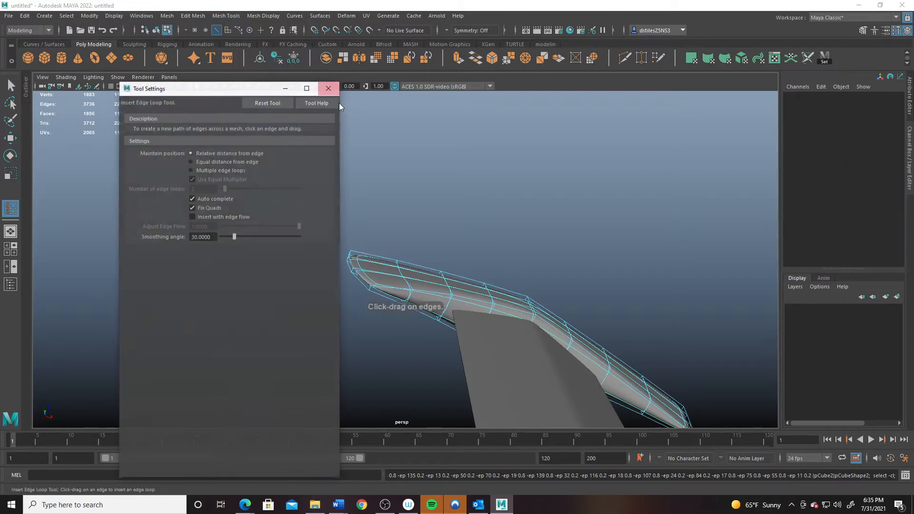
pyautogui.moveTo(216, 94); pyautogui.dragTo(151, 95)
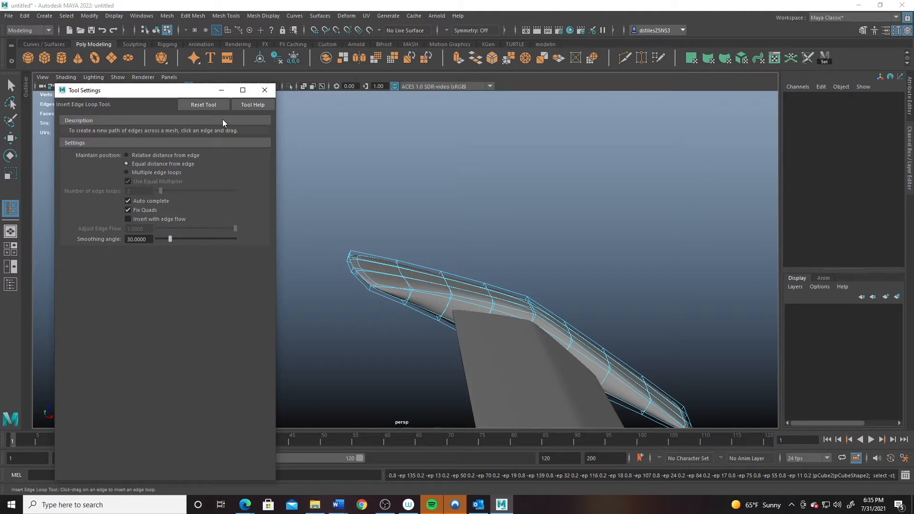
pyautogui.click(445, 305)
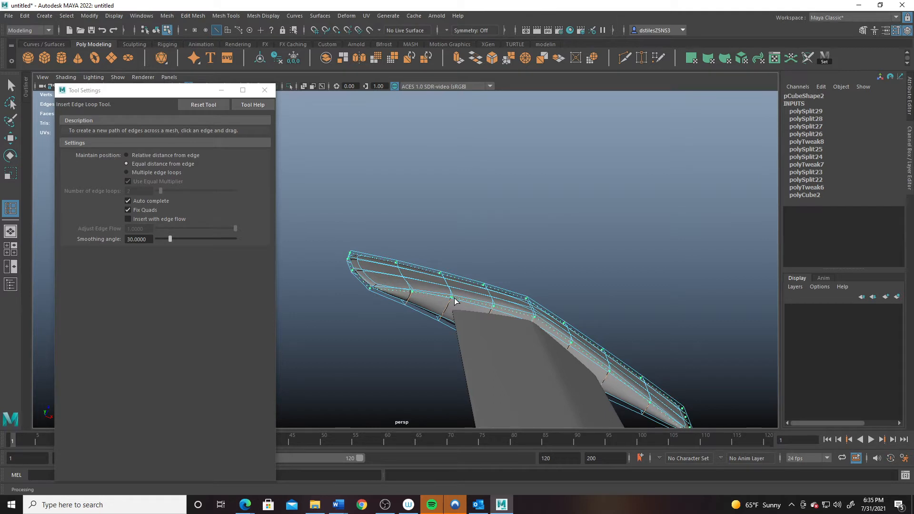
pyautogui.moveTo(455, 301); pyautogui.dragTo(455, 301)
pyautogui.click(443, 316)
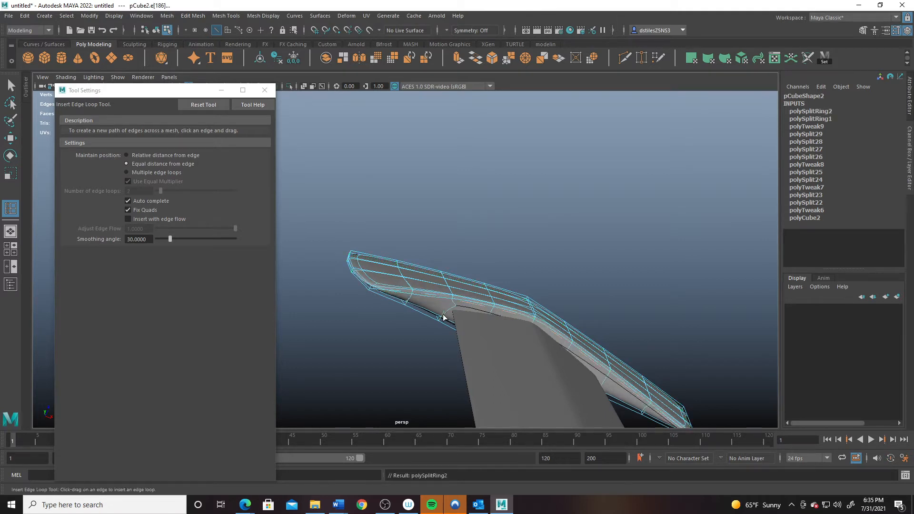
pyautogui.hotkey('ctrl', 'z')
pyautogui.moveTo(441, 321); pyautogui.dragTo(452, 309)
# - Inspect the guard and undo the trial edge loops
pyautogui.press('q')
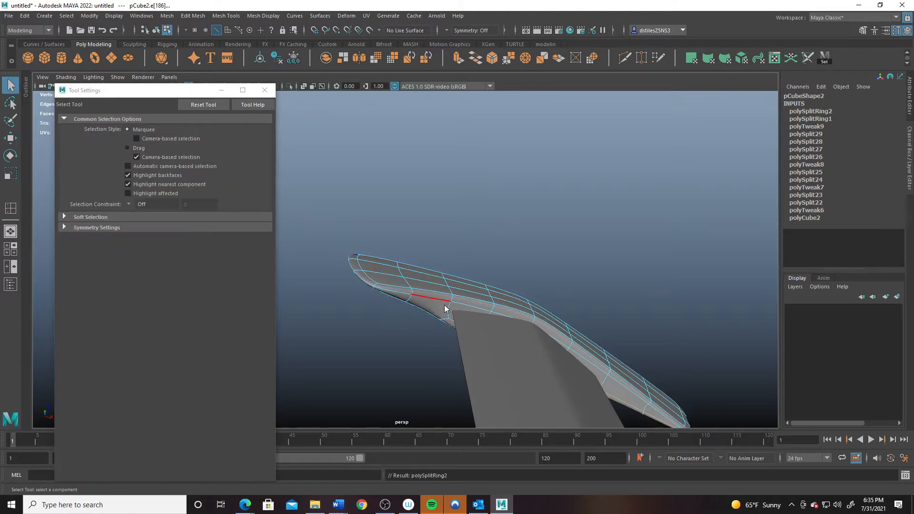
pyautogui.press('F8')
pyautogui.keyDown('alt'); pyautogui.moveTo(498, 206); pyautogui.dragTo(445, 218); pyautogui.keyUp('alt')
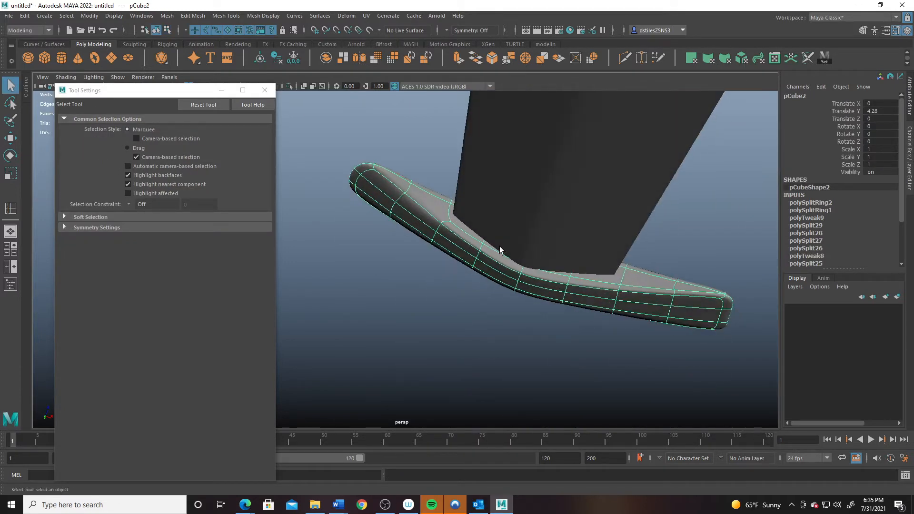
pyautogui.hotkey('ctrl', 'z')
pyautogui.hotkey('ctrl', 'z')
pyautogui.hotkey('ctrl', 'z')
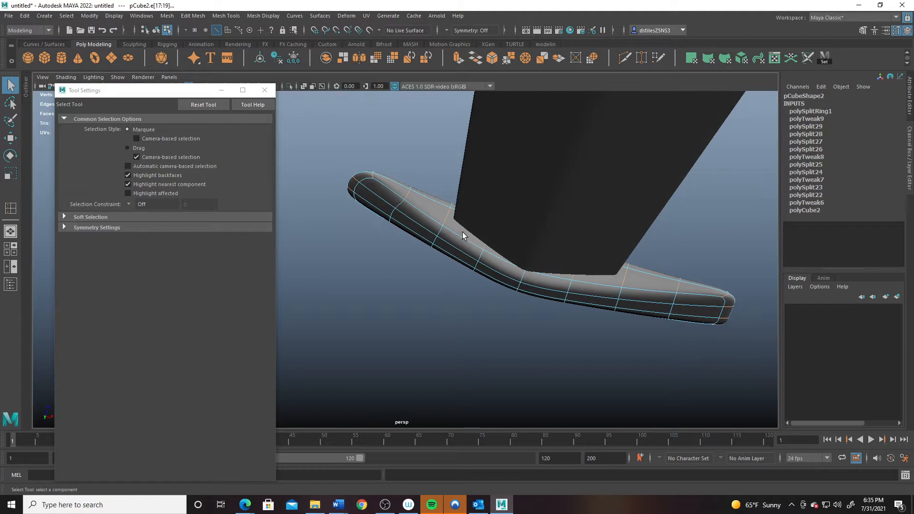
pyautogui.press('1')
pyautogui.keyDown('alt'); pyautogui.moveTo(461, 229); pyautogui.dragTo(410, 262); pyautogui.keyUp('alt')
pyautogui.hotkey('ctrl', 'z')
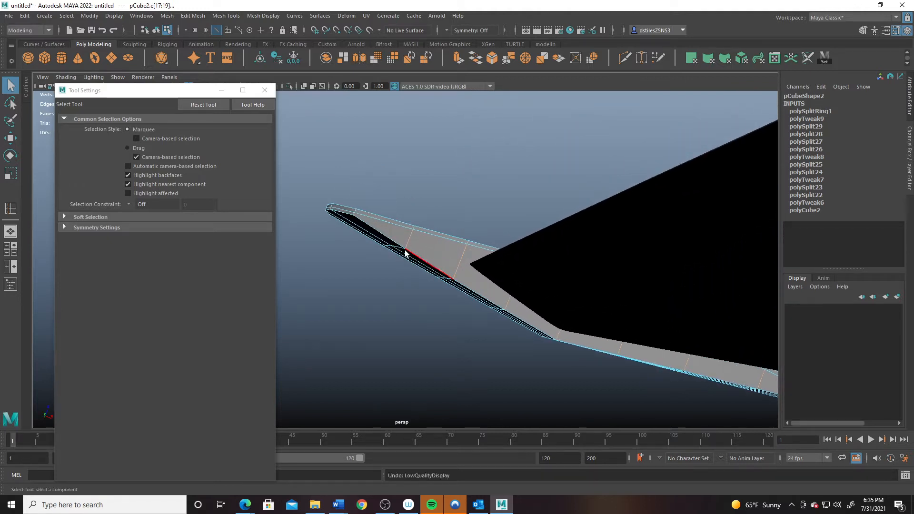
pyautogui.hotkey('ctrl', 'z')
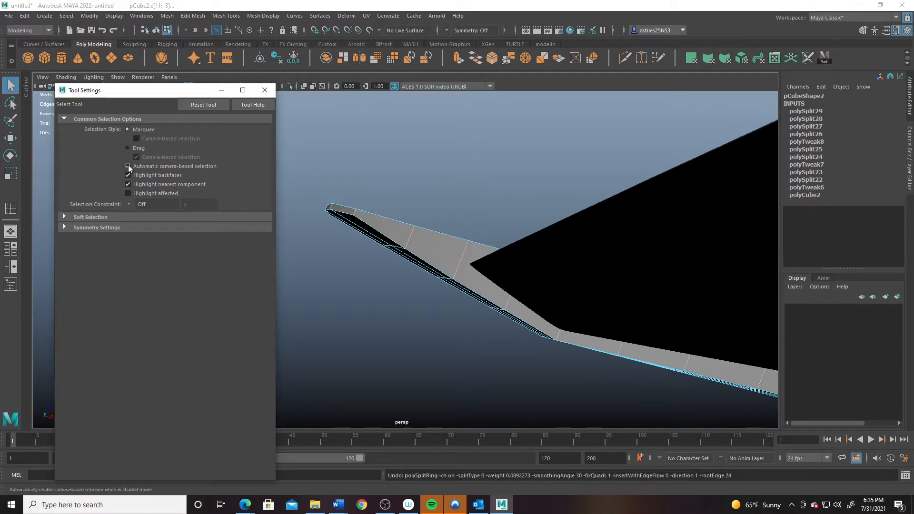
# - Insert two lengthwise loops at relative distance from edge, then deselect the guard
pyautogui.click(10, 208)
pyautogui.click(137, 157)
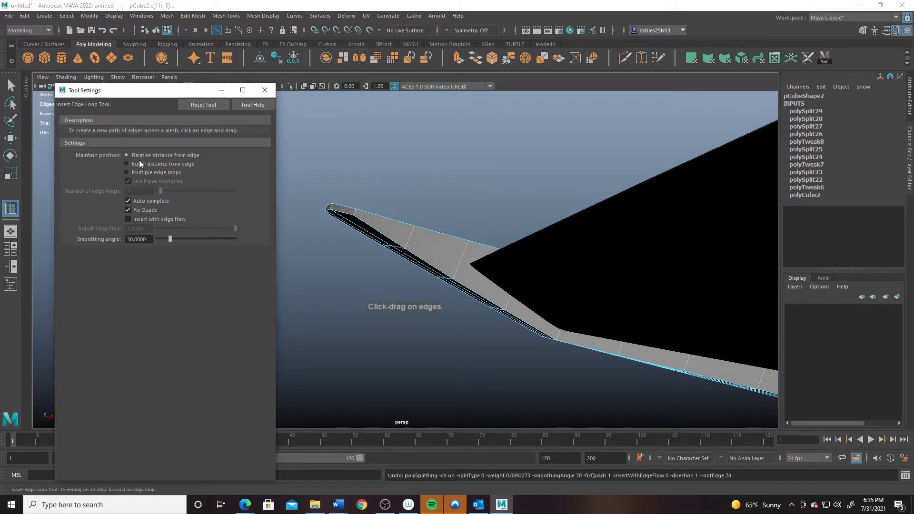
pyautogui.moveTo(412, 230); pyautogui.dragTo(415, 234)
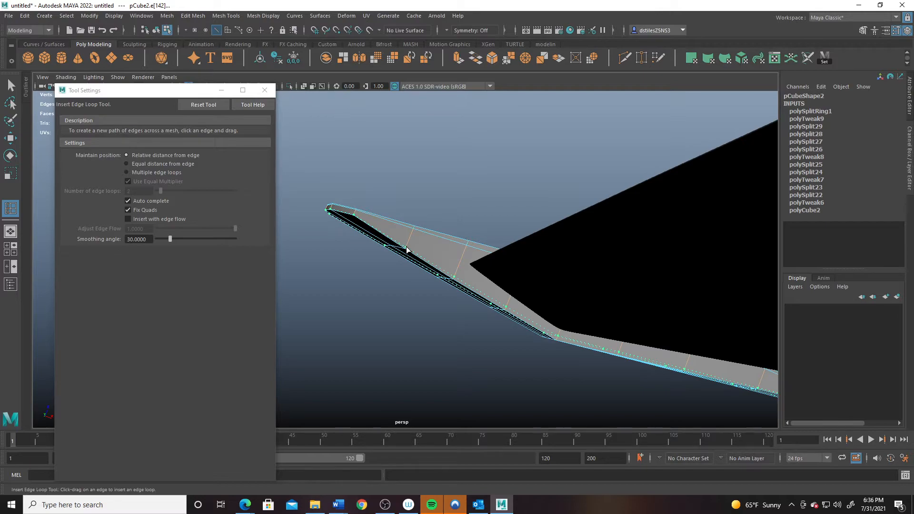
pyautogui.click(408, 248)
pyautogui.keyDown('alt'); pyautogui.moveTo(409, 248); pyautogui.dragTo(457, 254); pyautogui.keyUp('alt')
pyautogui.press('q')
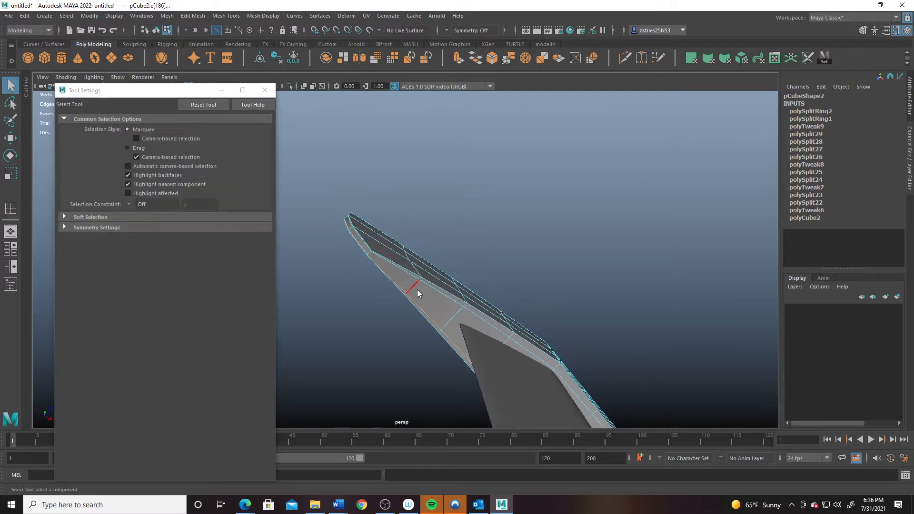
pyautogui.moveTo(417, 289); pyautogui.dragTo(479, 197, button='right')
pyautogui.click(468, 198)
pyautogui.keyDown('alt'); pyautogui.moveTo(460, 215); pyautogui.dragTo(386, 318); pyautogui.keyUp('alt')
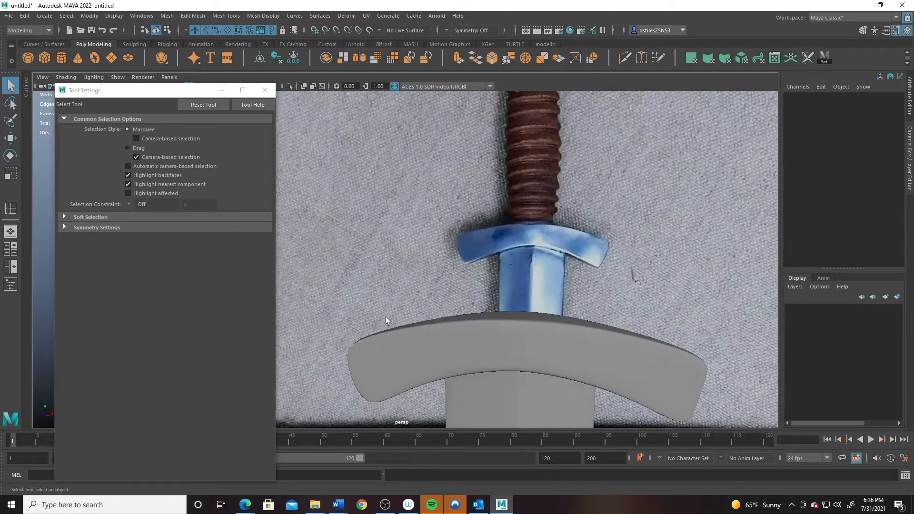
# - Select the crossguard and insert two edge loops flanking one edge using Duplicate Edge Loop
pyautogui.keyDown('alt'); pyautogui.moveTo(375, 288); pyautogui.dragTo(395, 251, button='middle'); pyautogui.keyUp('alt')
pyautogui.keyDown('alt'); pyautogui.moveTo(484, 282); pyautogui.dragTo(484, 282, button='right'); pyautogui.keyUp('alt')
pyautogui.moveTo(484, 282)
pyautogui.keyDown('alt'); pyautogui.mouseDown()
pyautogui.moveTo(473, 267)
pyautogui.moveTo(465, 309)
pyautogui.moveTo(473, 284)
pyautogui.mouseUp(); pyautogui.keyUp('alt')
pyautogui.keyDown('alt'); pyautogui.moveTo(492, 228); pyautogui.dragTo(444, 253, button='middle'); pyautogui.keyUp('alt')
pyautogui.click(477, 322)
pyautogui.keyDown('alt'); pyautogui.moveTo(475, 341); pyautogui.dragTo(475, 325); pyautogui.keyUp('alt')
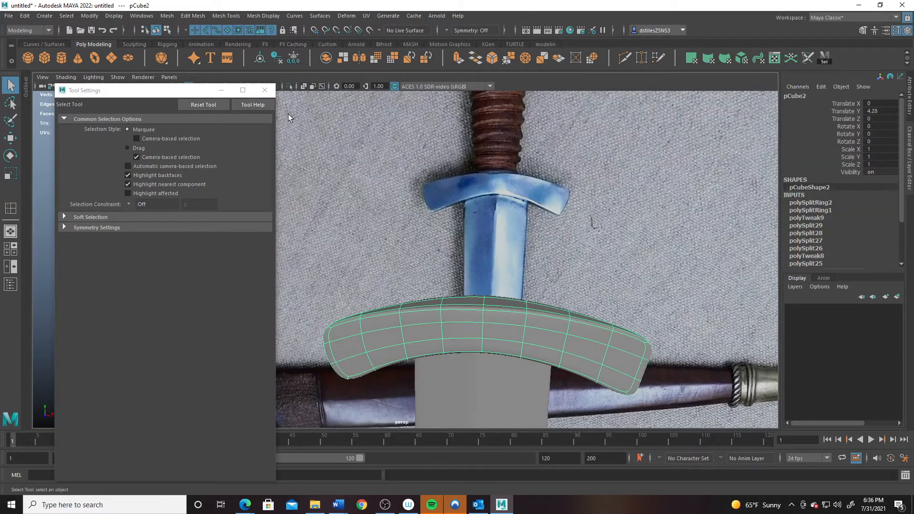
pyautogui.click(265, 90)
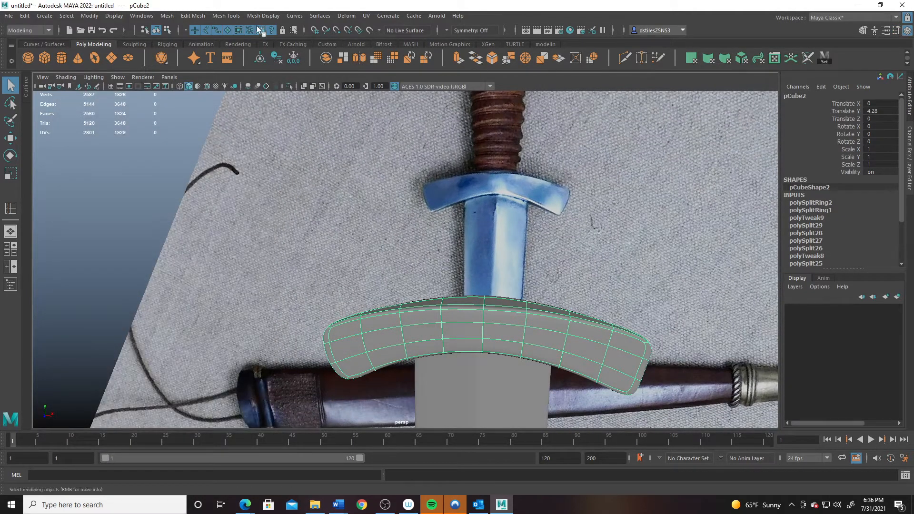
pyautogui.click(225, 16)
pyautogui.click(256, 114)
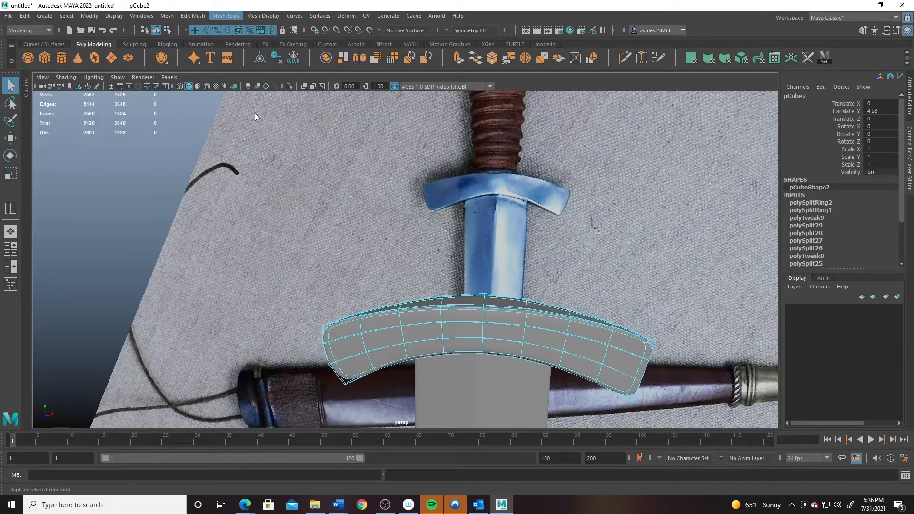
pyautogui.moveTo(484, 320); pyautogui.dragTo(484, 316)
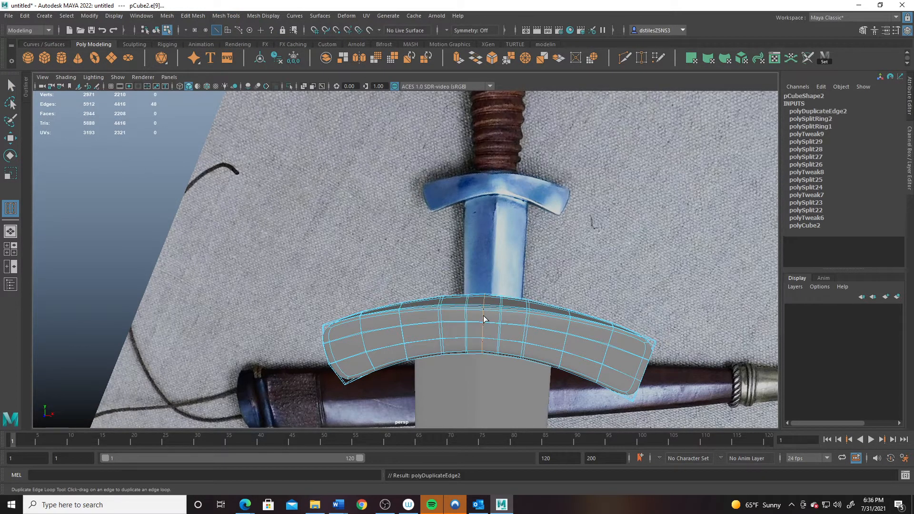
# - Return to Object Mode, preview the crossguard smoothed with 3, then deselect it
pyautogui.press('q')
pyautogui.moveTo(483, 315); pyautogui.dragTo(550, 208, button='right')
pyautogui.press('3')
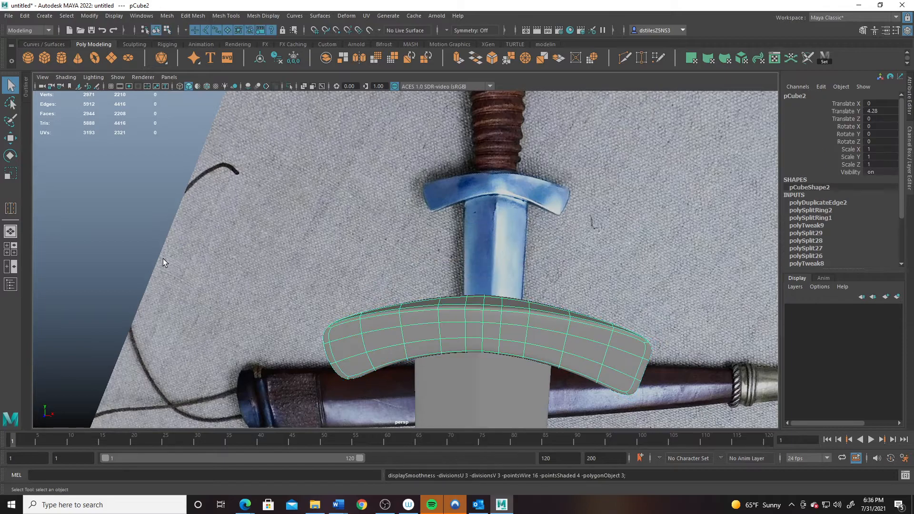
pyautogui.click(162, 260)
pyautogui.keyDown('alt'); pyautogui.moveTo(466, 320); pyautogui.dragTo(469, 282); pyautogui.keyUp('alt')
# - Inspect the guard's new edge loops by selecting them in edge mode, then return to Object Mode
pyautogui.click(471, 315)
pyautogui.keyDown('alt'); pyautogui.moveTo(470, 315); pyautogui.dragTo(490, 330); pyautogui.keyUp('alt')
pyautogui.moveTo(490, 240); pyautogui.dragTo(490, 213, button='right')
pyautogui.click(494, 295)
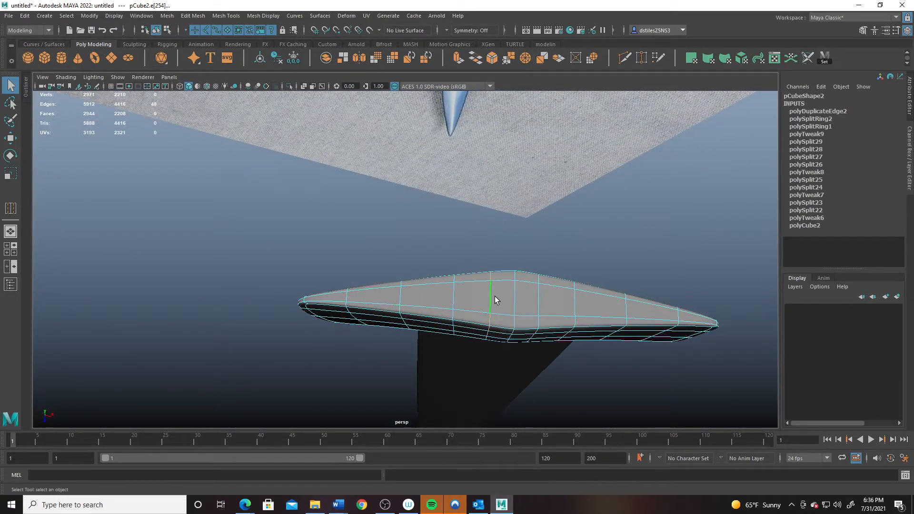
pyautogui.doubleClick(495, 296)
pyautogui.press('w')
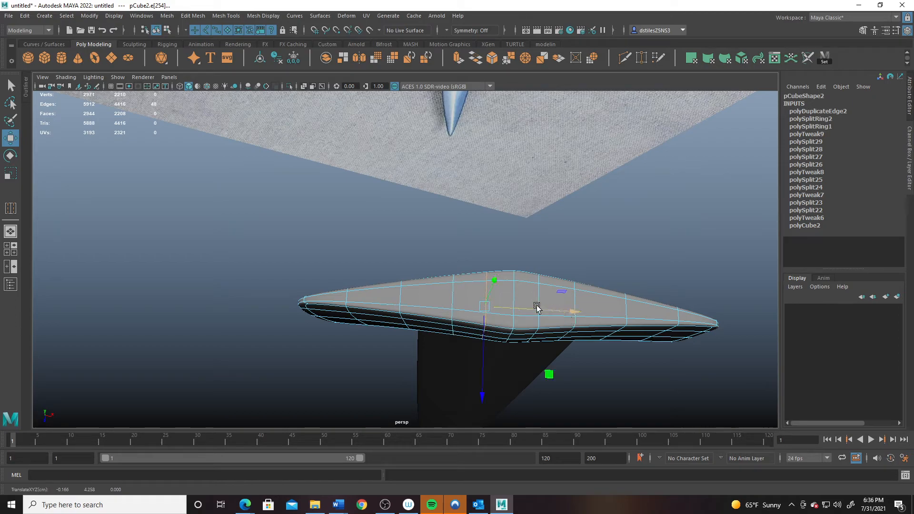
pyautogui.doubleClick(538, 307)
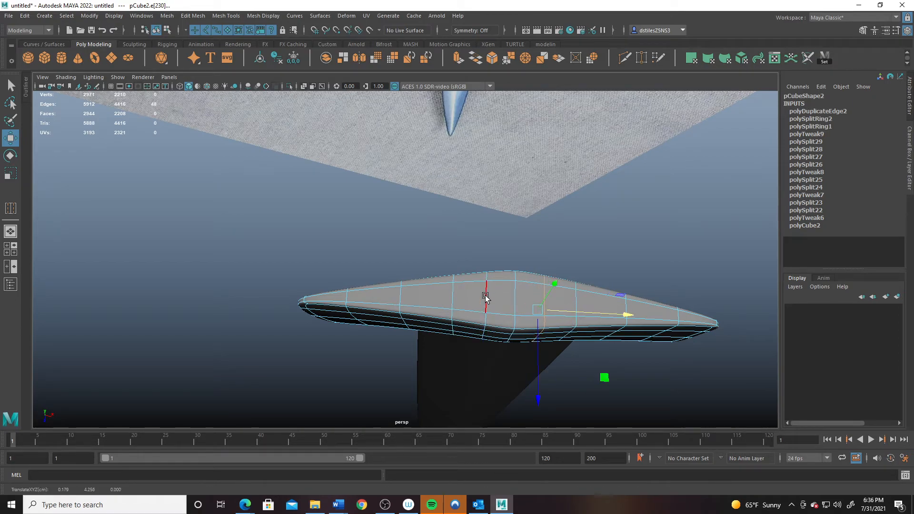
pyautogui.moveTo(485, 296); pyautogui.dragTo(568, 197, button='right')
pyautogui.click(578, 265)
pyautogui.keyDown('alt'); pyautogui.moveTo(566, 326); pyautogui.dragTo(456, 273); pyautogui.keyUp('alt')
pyautogui.keyDown('alt'); pyautogui.moveTo(455, 273); pyautogui.dragTo(400, 246, button='right'); pyautogui.keyUp('alt')
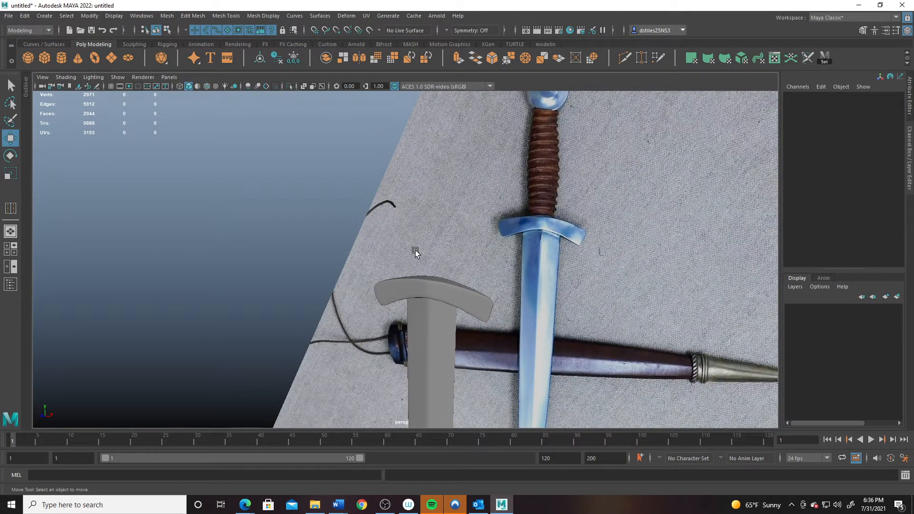
# - In the full-size front view, create a polygon cylinder and raise it onto the sword grip
pyautogui.keyDown('alt'); pyautogui.moveTo(450, 258); pyautogui.dragTo(437, 223); pyautogui.keyUp('alt')
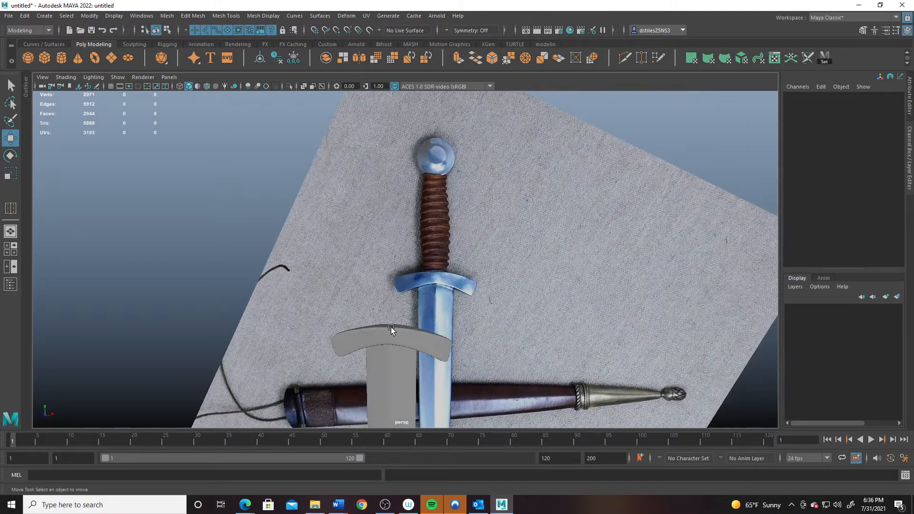
pyautogui.press('space')
pyautogui.press('space')
pyautogui.keyDown('alt'); pyautogui.moveTo(459, 328); pyautogui.dragTo(421, 198, button='right'); pyautogui.keyUp('alt')
pyautogui.keyDown('alt'); pyautogui.moveTo(421, 198); pyautogui.dragTo(418, 270, button='middle'); pyautogui.keyUp('alt')
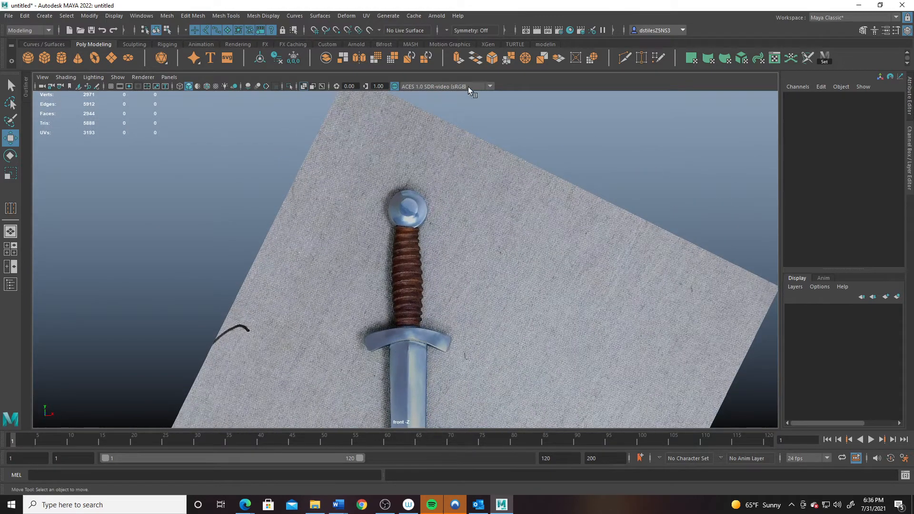
pyautogui.click(63, 57)
pyautogui.keyDown('alt'); pyautogui.moveTo(401, 267); pyautogui.dragTo(400, 228, button='middle'); pyautogui.keyUp('alt')
pyautogui.moveTo(410, 357); pyautogui.dragTo(409, 162)
# - Set the cylinder's radius to 0.7, then correct it to 0.5
pyautogui.click(819, 203)
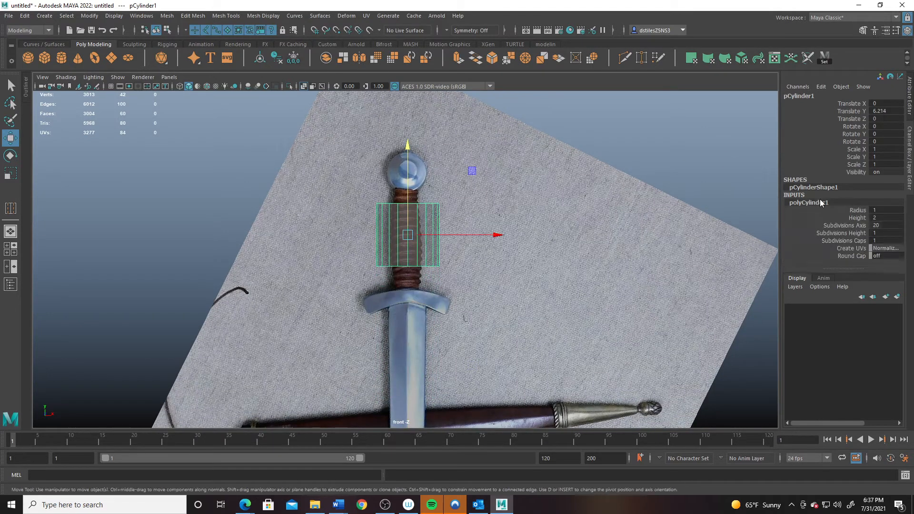
pyautogui.click(879, 210)
pyautogui.write('0.7')
pyautogui.press('Return')
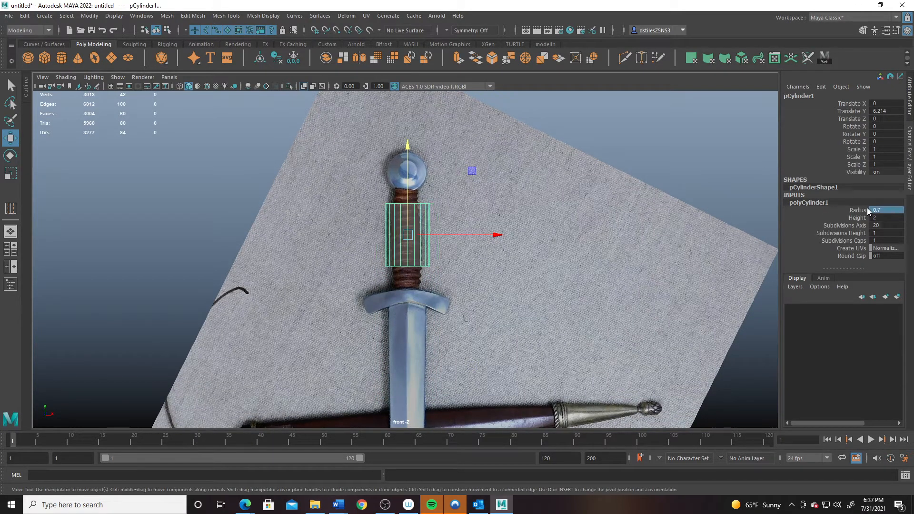
pyautogui.click(880, 214)
pyautogui.click(886, 209)
pyautogui.write('.5')
pyautogui.press('Return')
pyautogui.scroll(5, 369, 195)
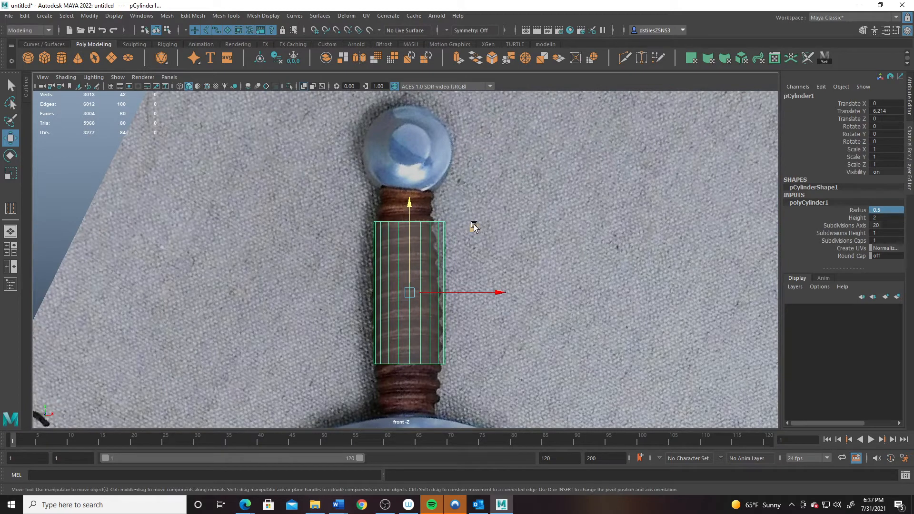
# - Give the cylinder 12 axis subdivisions and height 3.2, lowering it slightly along the grip
pyautogui.doubleClick(879, 227)
pyautogui.press('Return')
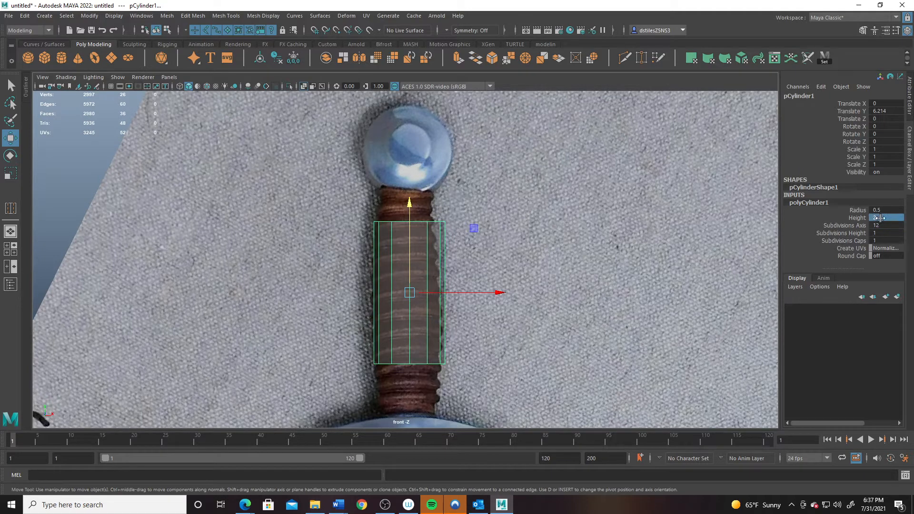
pyautogui.doubleClick(881, 218)
pyautogui.press('Return')
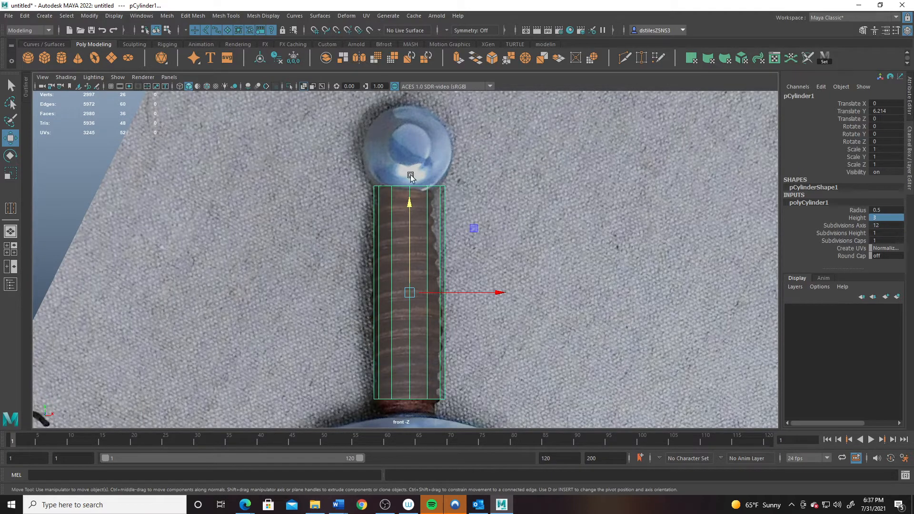
pyautogui.moveTo(409, 203); pyautogui.dragTo(409, 206)
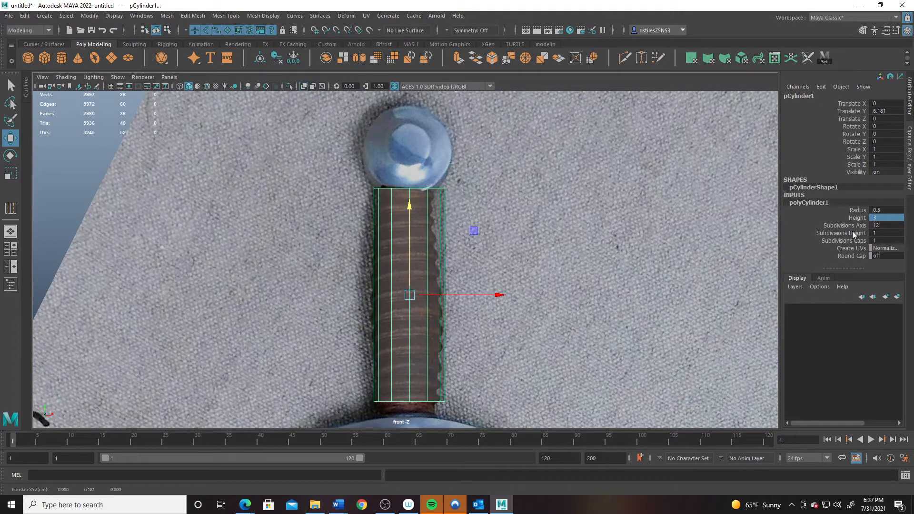
pyautogui.doubleClick(881, 218)
pyautogui.write('3.2')
pyautogui.press('Return')
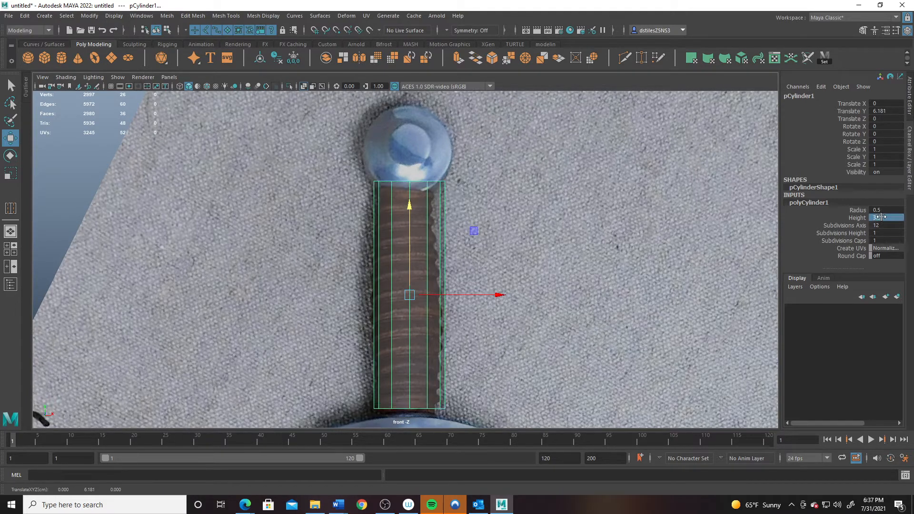
# - Lower the grip cylinder to Translate Y 6.1, undoing an accidental sideways nudge
pyautogui.moveTo(410, 206); pyautogui.dragTo(410, 211)
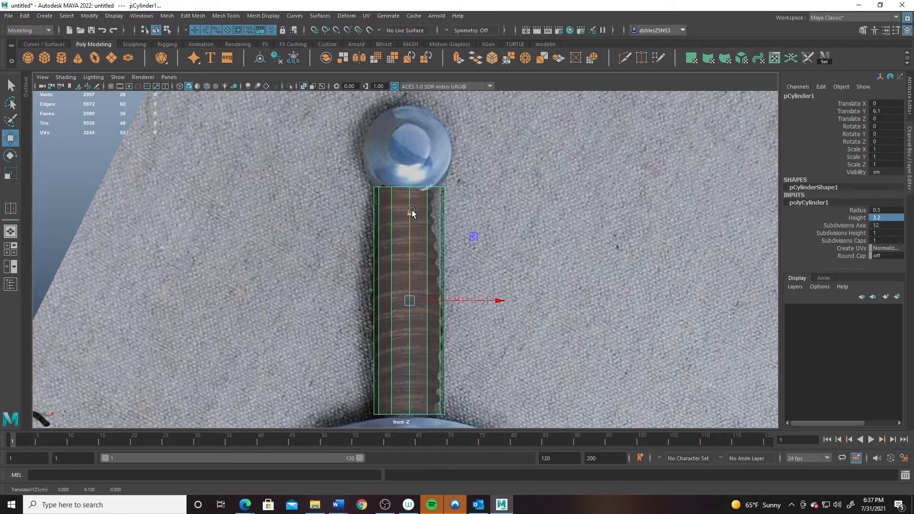
pyautogui.keyDown('alt'); pyautogui.moveTo(399, 274); pyautogui.dragTo(395, 219, button='middle'); pyautogui.keyUp('alt')
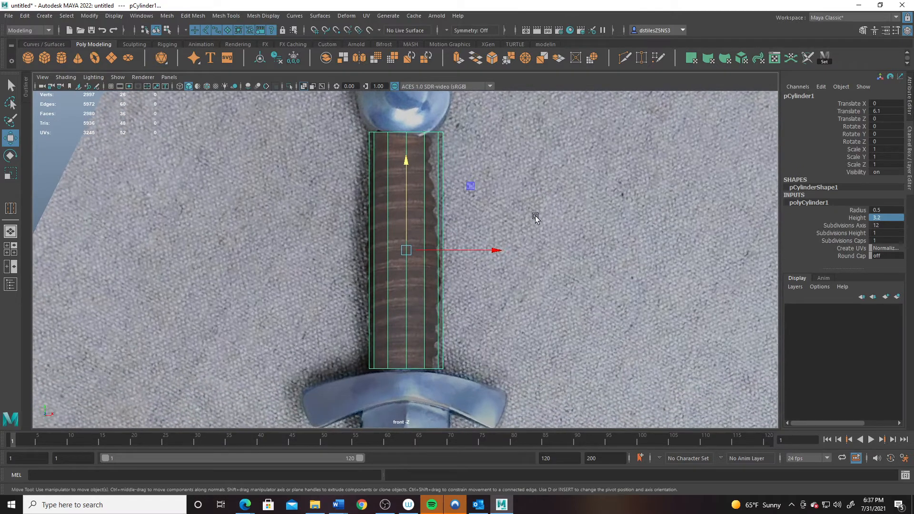
pyautogui.moveTo(505, 258); pyautogui.dragTo(498, 250)
pyautogui.hotkey('ctrl', 'z')
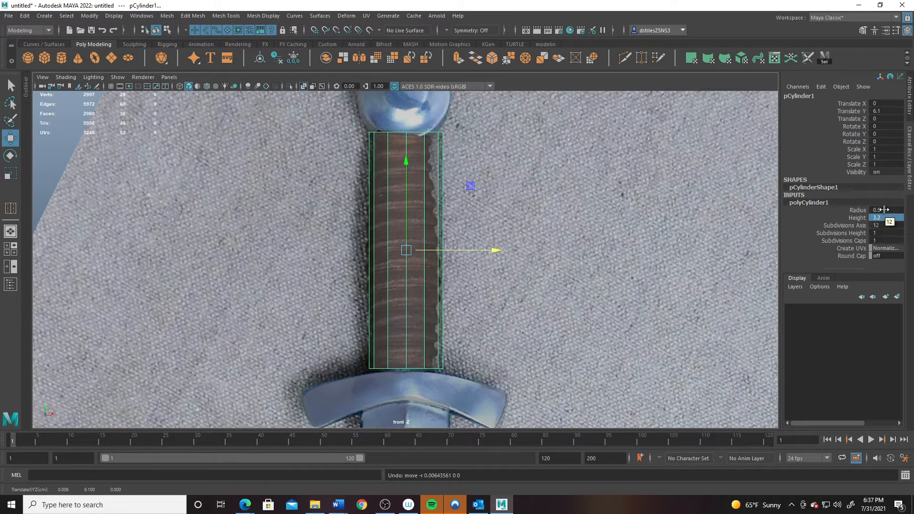
# - Try a 0.52 radius, then set the cylinder's radius back to 0.5
pyautogui.doubleClick(882, 210)
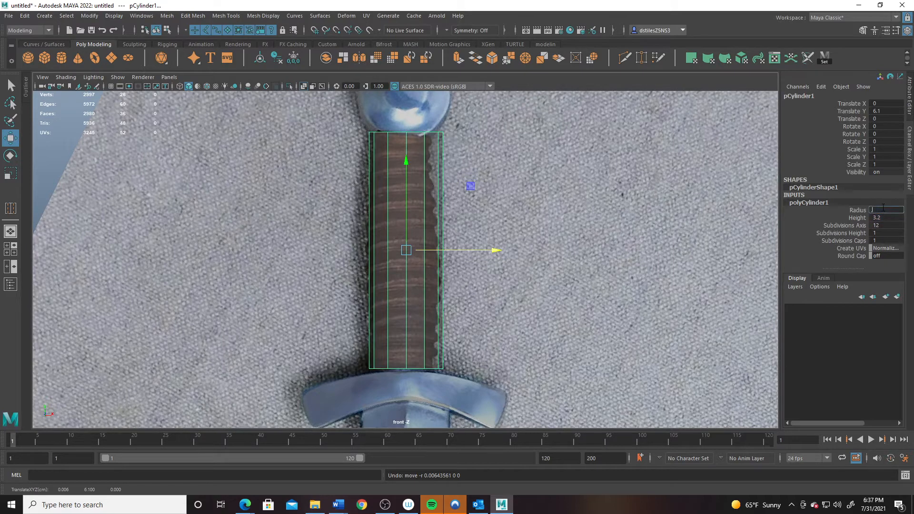
pyautogui.press('Return')
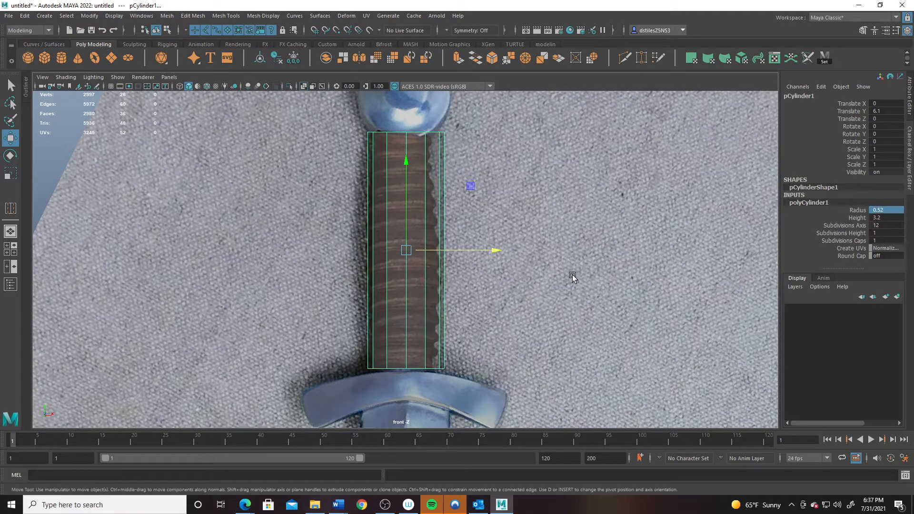
pyautogui.click(493, 251)
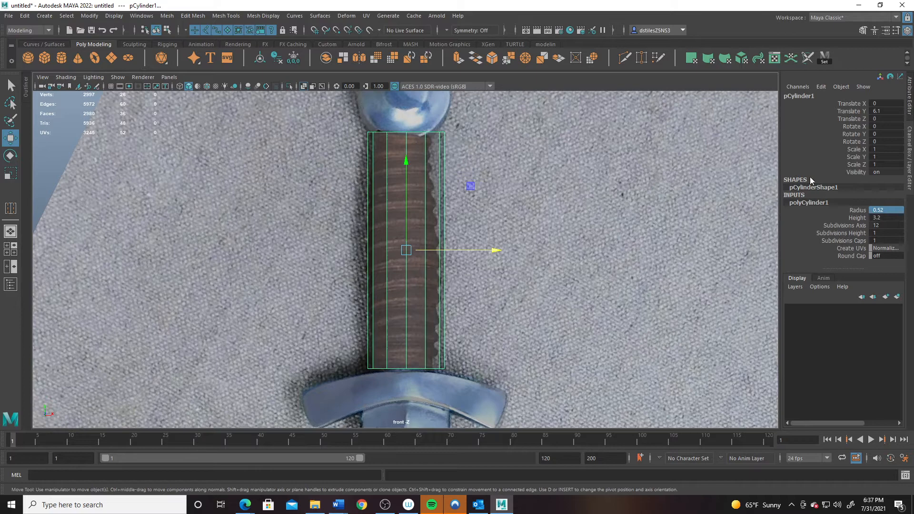
pyautogui.doubleClick(883, 210)
pyautogui.write('.5')
pyautogui.press('Return')
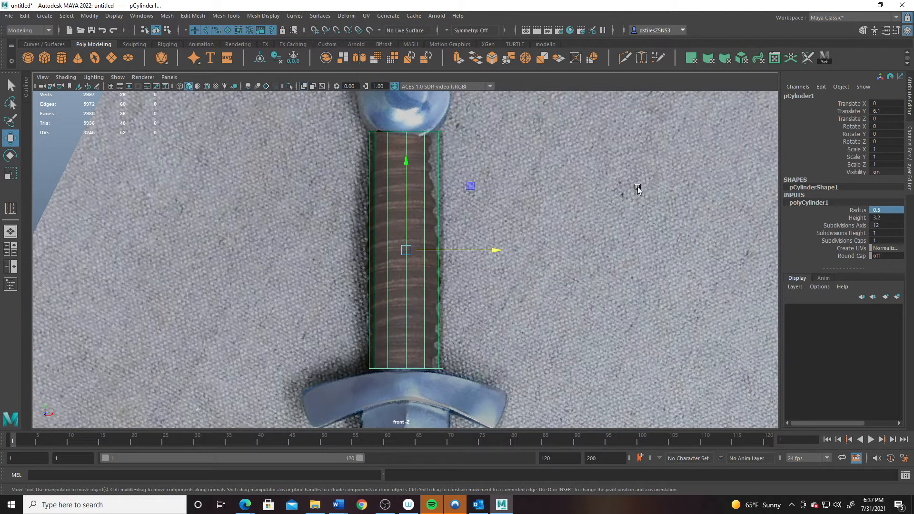
# - Raise Subdivisions Height to 37 and check the new rows along the whole hilt
pyautogui.click(846, 233)
pyautogui.moveTo(445, 321); pyautogui.dragTo(674, 292, button='middle')
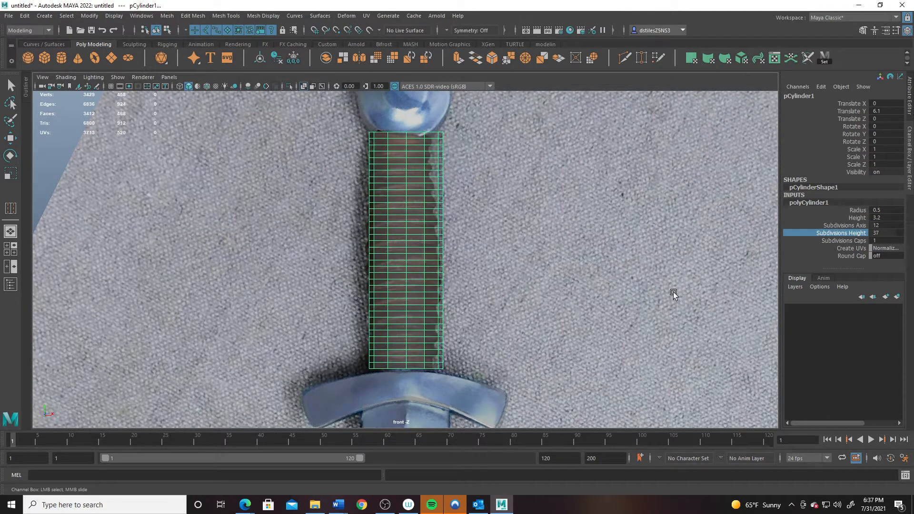
pyautogui.scroll(-3, 424, 180)
pyautogui.scroll(10, 439, 186)
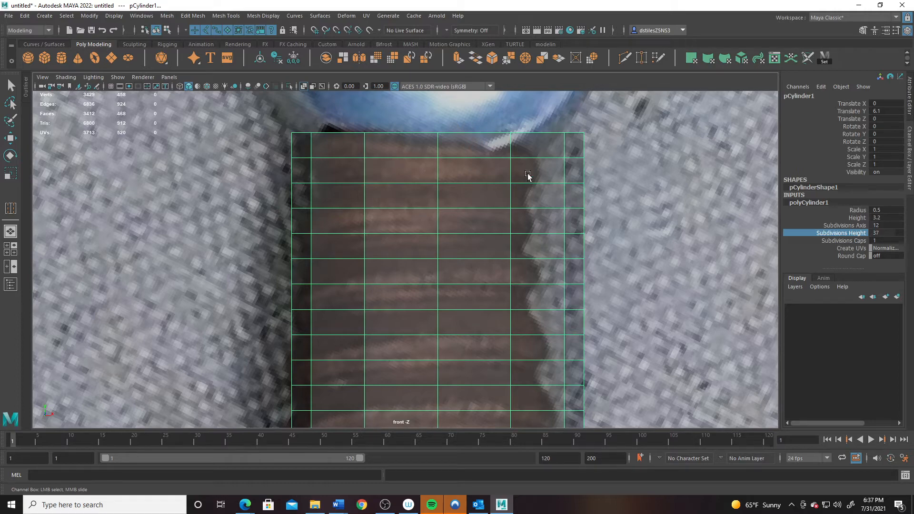
pyautogui.keyDown('alt'); pyautogui.moveTo(520, 382); pyautogui.dragTo(501, 212, button='middle'); pyautogui.keyUp('alt')
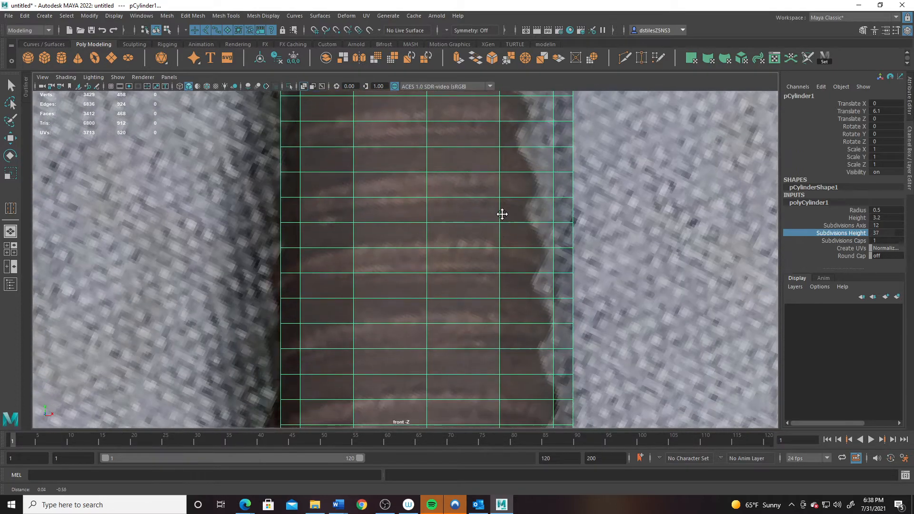
pyautogui.keyDown('alt'); pyautogui.moveTo(514, 363); pyautogui.dragTo(503, 212, button='middle'); pyautogui.keyUp('alt')
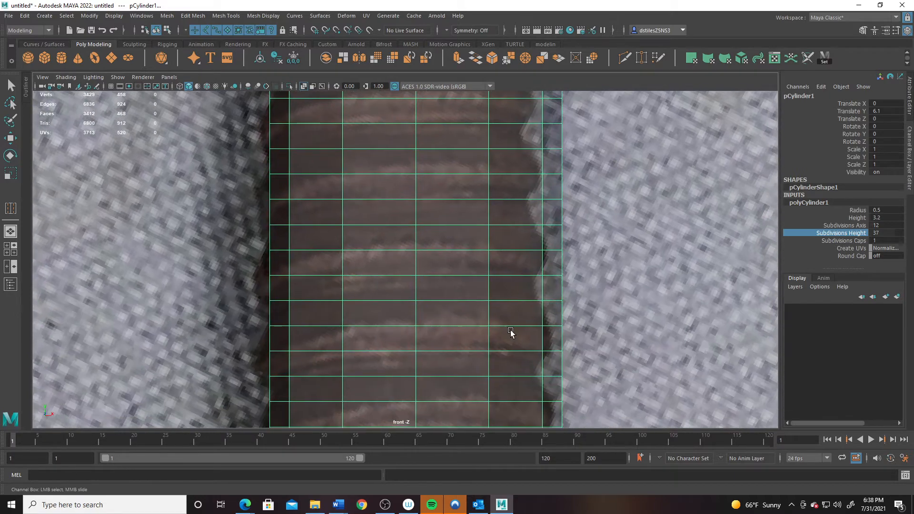
pyautogui.keyDown('alt'); pyautogui.moveTo(505, 336); pyautogui.dragTo(499, 232, button='middle'); pyautogui.keyUp('alt')
pyautogui.keyDown('alt'); pyautogui.moveTo(498, 340); pyautogui.dragTo(498, 218, button='middle'); pyautogui.keyUp('alt')
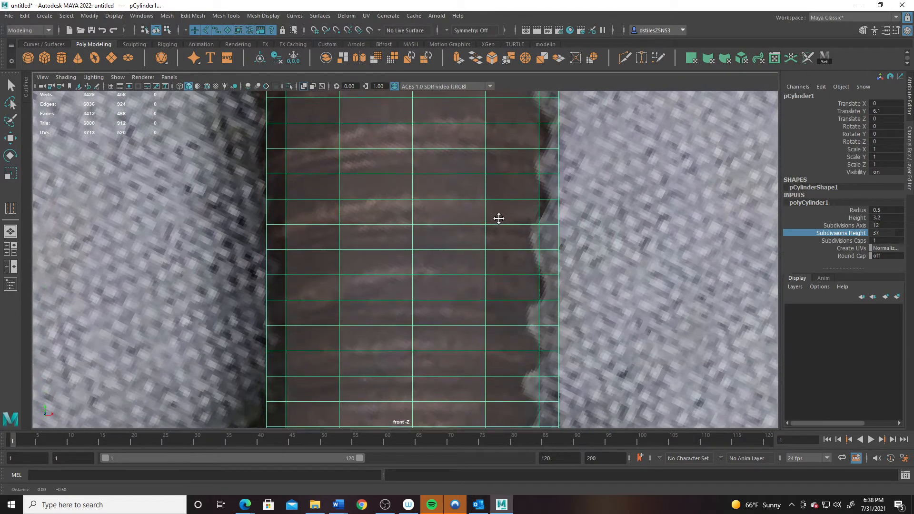
pyautogui.keyDown('alt'); pyautogui.moveTo(504, 363); pyautogui.dragTo(506, 240, button='middle'); pyautogui.keyUp('alt')
pyautogui.keyDown('alt'); pyautogui.moveTo(574, 318); pyautogui.dragTo(441, 244, button='right'); pyautogui.keyUp('alt')
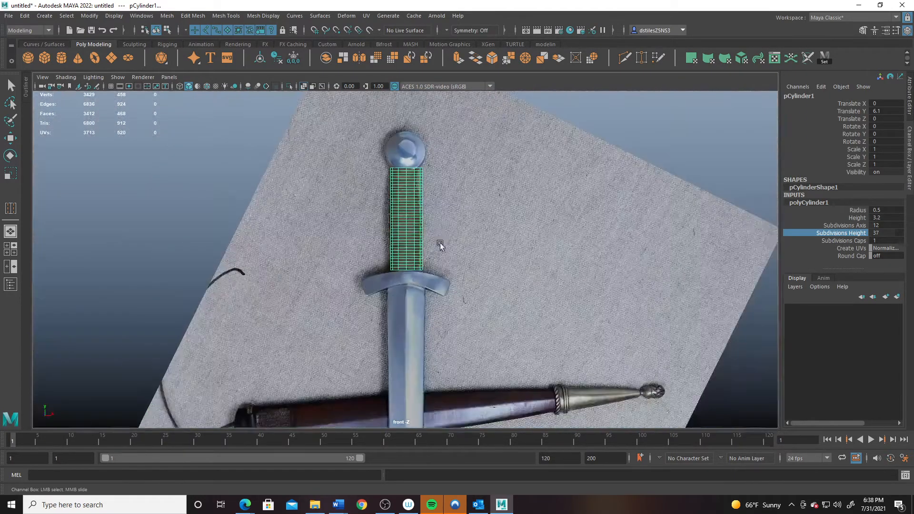
# - Look over the hilt in the front view, then orbit the cylinder in perspective
pyautogui.keyDown('alt'); pyautogui.moveTo(448, 240); pyautogui.dragTo(461, 326, button='middle'); pyautogui.keyUp('alt')
pyautogui.keyDown('alt'); pyautogui.moveTo(614, 350); pyautogui.dragTo(722, 379, button='right'); pyautogui.keyUp('alt')
pyautogui.keyDown('alt'); pyautogui.moveTo(417, 328); pyautogui.dragTo(388, 273, button='middle'); pyautogui.keyUp('alt')
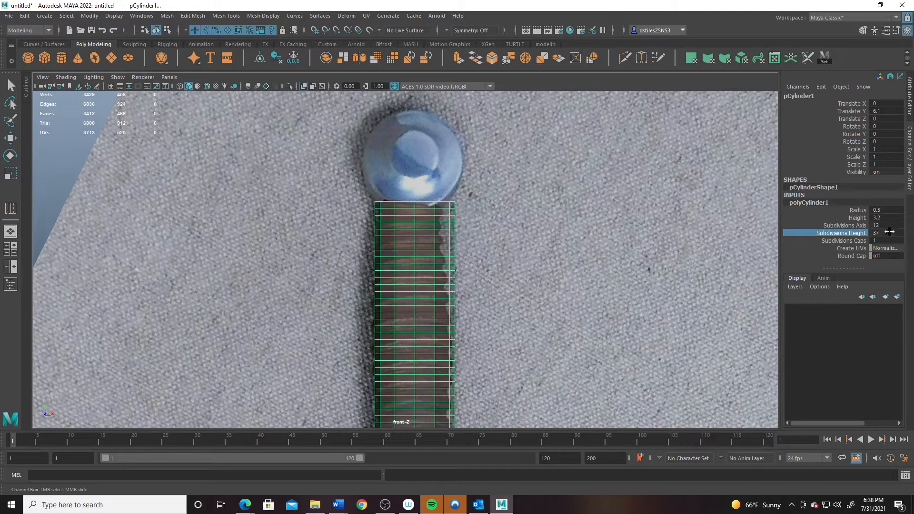
pyautogui.keyDown('alt'); pyautogui.moveTo(478, 321); pyautogui.dragTo(514, 223, button='right'); pyautogui.keyUp('alt')
pyautogui.press('space')
pyautogui.press('space')
pyautogui.keyDown('alt'); pyautogui.moveTo(513, 218); pyautogui.dragTo(455, 271); pyautogui.keyUp('alt')
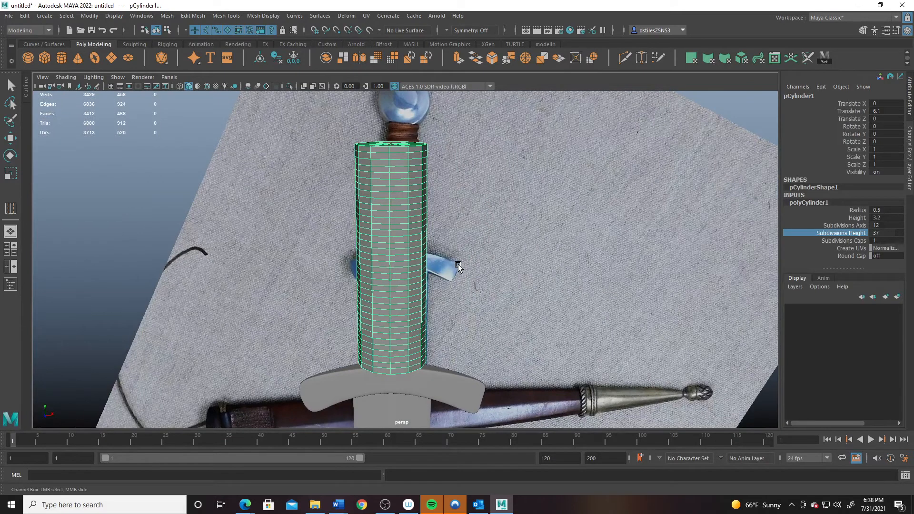
# - Undo the 37 rows and set Subdivisions Height to 2, then 5, back in the front view
pyautogui.hotkey('ctrl', 'z')
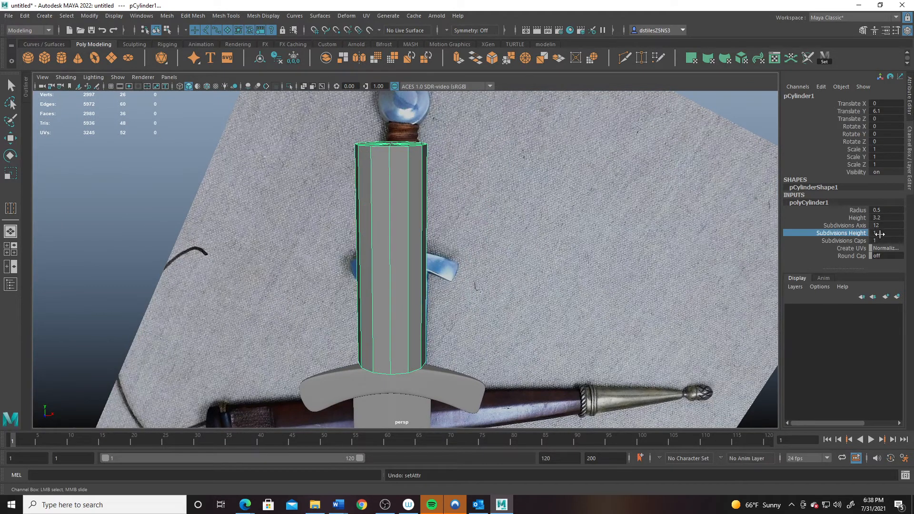
pyautogui.doubleClick(880, 233)
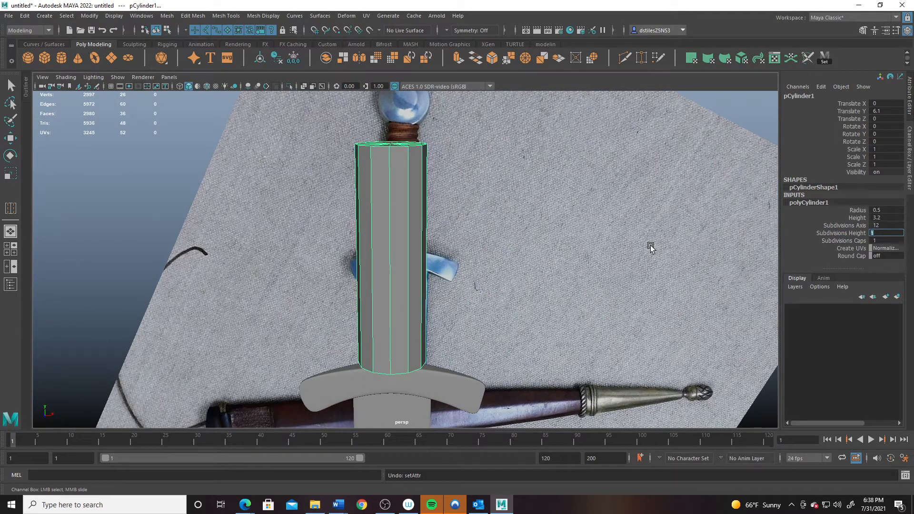
pyautogui.write('2')
pyautogui.press('Return')
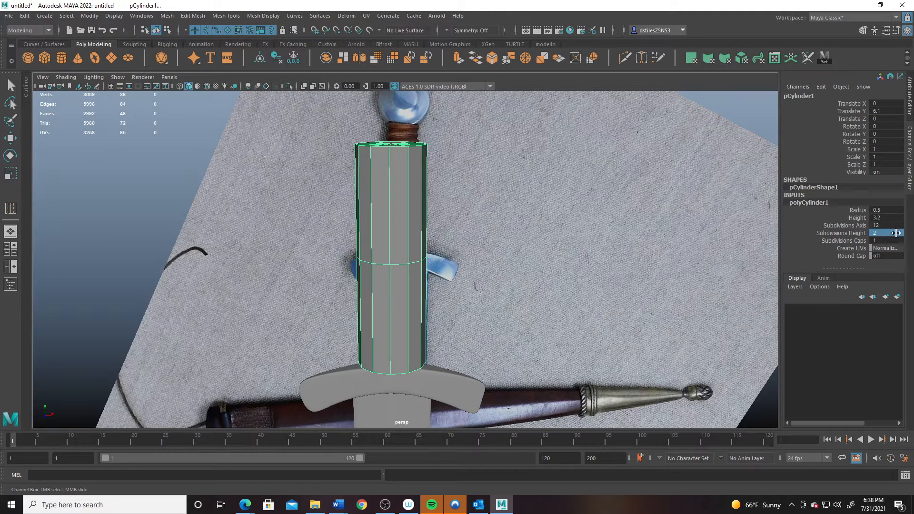
pyautogui.doubleClick(887, 233)
pyautogui.press('Return')
pyautogui.press('space')
pyautogui.press('space')
pyautogui.scroll(3, 407, 312)
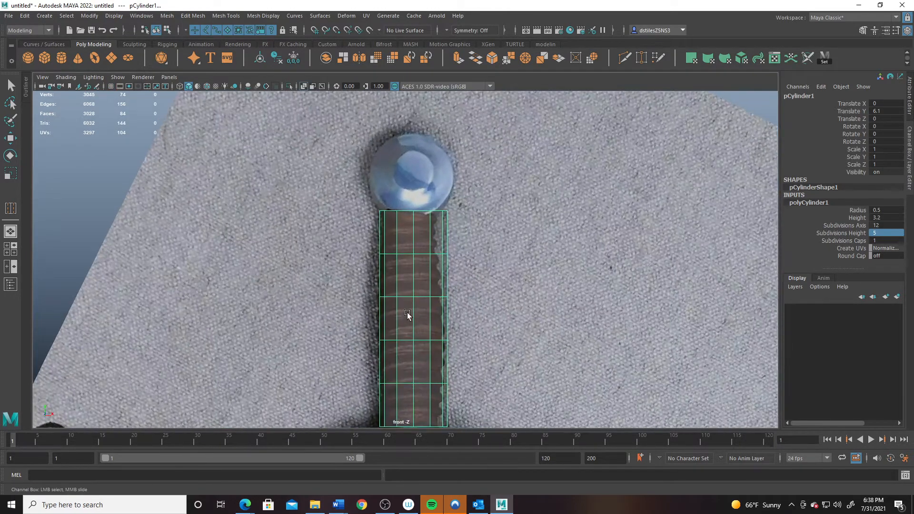
# - Select the cylinder's top row of vertices and scale it inward to taper the grip top
pyautogui.moveTo(411, 229); pyautogui.dragTo(364, 192, button='right')
pyautogui.moveTo(364, 191); pyautogui.dragTo(503, 234)
pyautogui.press('r')
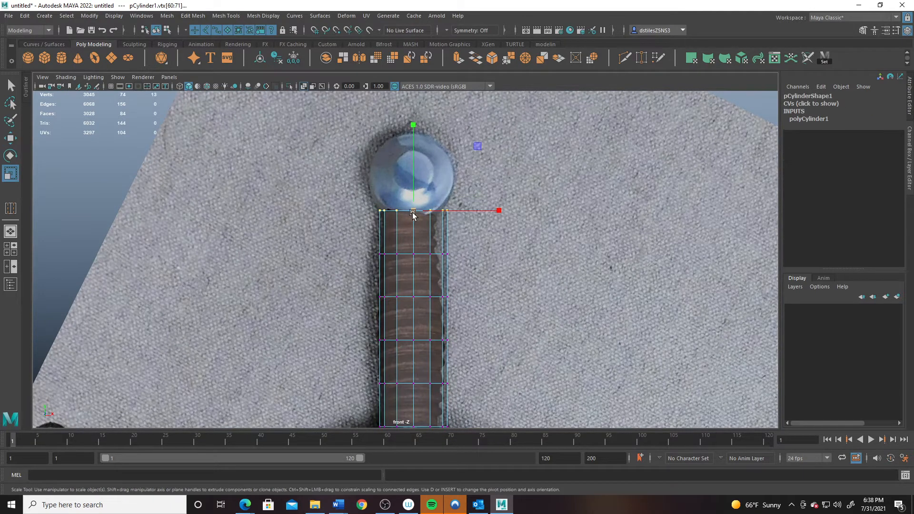
pyautogui.moveTo(411, 212); pyautogui.dragTo(407, 252)
# - Narrow the bottom vertex row and shrink the second row to 0.92
pyautogui.keyDown('alt'); pyautogui.moveTo(385, 332); pyautogui.dragTo(392, 233, button='middle'); pyautogui.keyUp('alt')
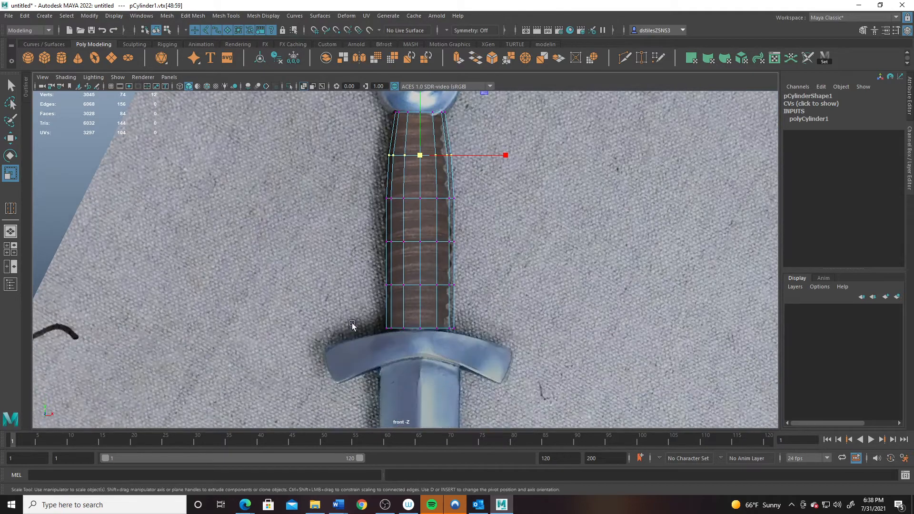
pyautogui.moveTo(353, 325); pyautogui.dragTo(560, 366)
pyautogui.moveTo(423, 331); pyautogui.dragTo(413, 332)
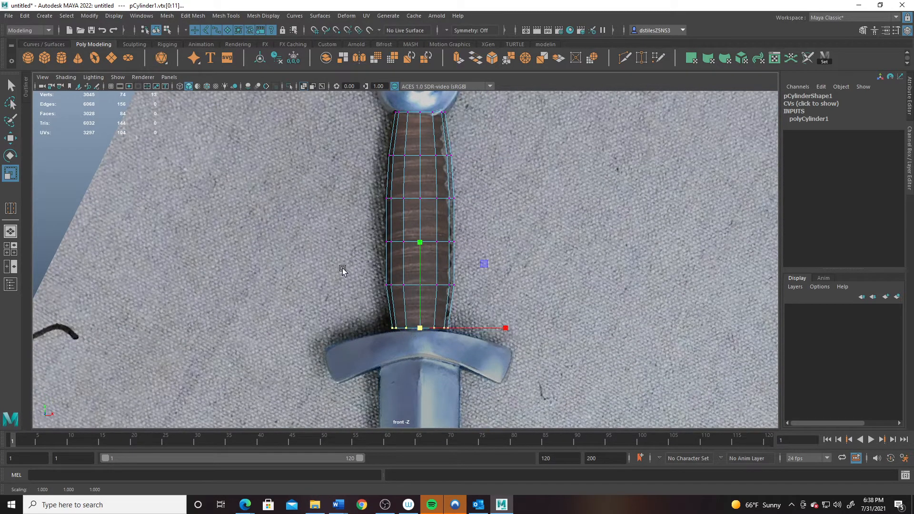
pyautogui.moveTo(343, 269); pyautogui.dragTo(475, 311)
pyautogui.moveTo(420, 285); pyautogui.dragTo(416, 286)
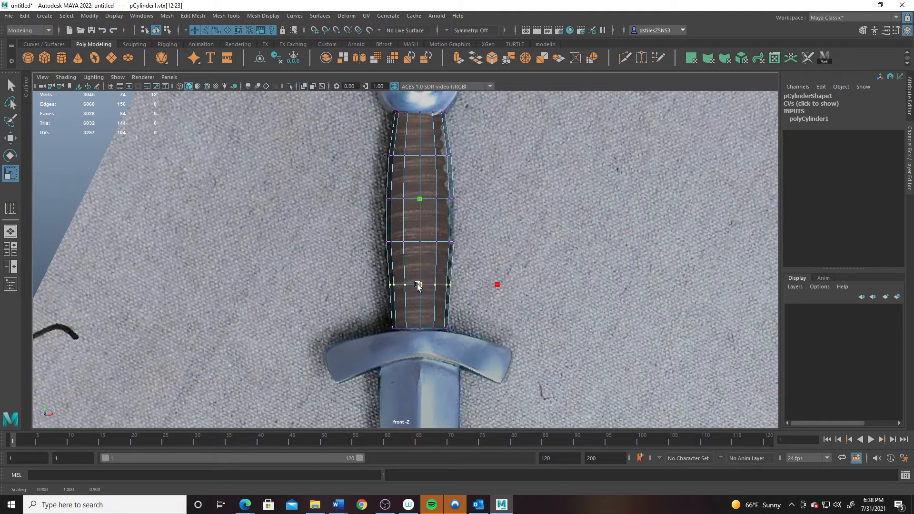
pyautogui.moveTo(382, 316); pyautogui.dragTo(508, 356)
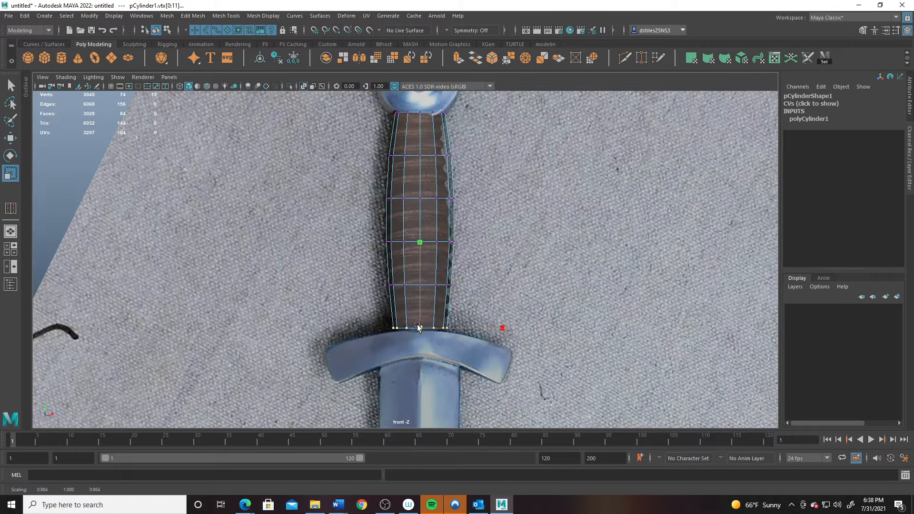
pyautogui.keyDown('alt'); pyautogui.moveTo(437, 220); pyautogui.dragTo(444, 311, button='middle'); pyautogui.keyUp('alt')
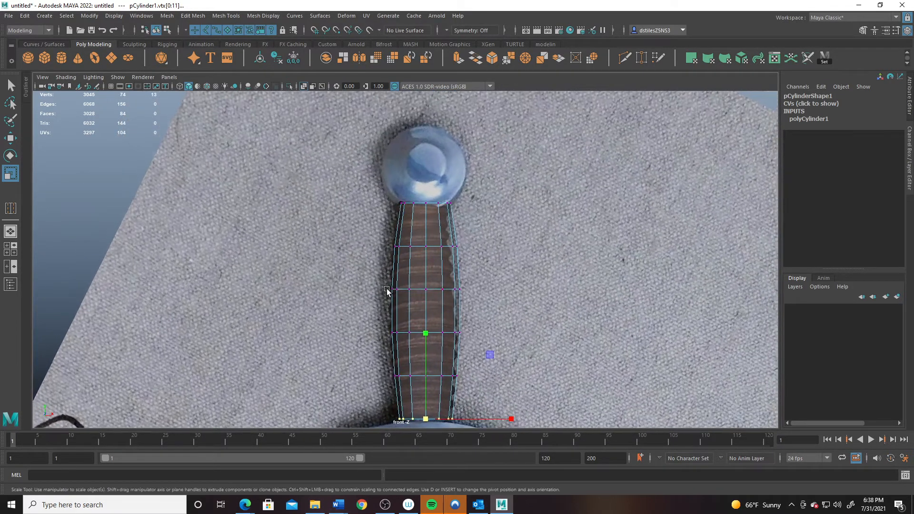
pyautogui.keyDown('alt'); pyautogui.moveTo(442, 237); pyautogui.dragTo(431, 165, button='middle'); pyautogui.keyUp('alt')
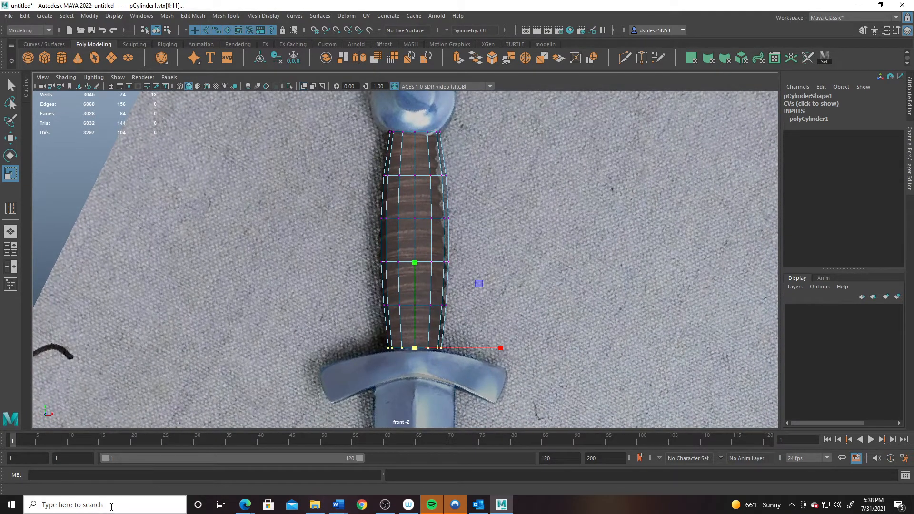
# - Open Calculator from Windows search and compute 13 × 4 = 52
pyautogui.click(111, 507)
pyautogui.write('c')
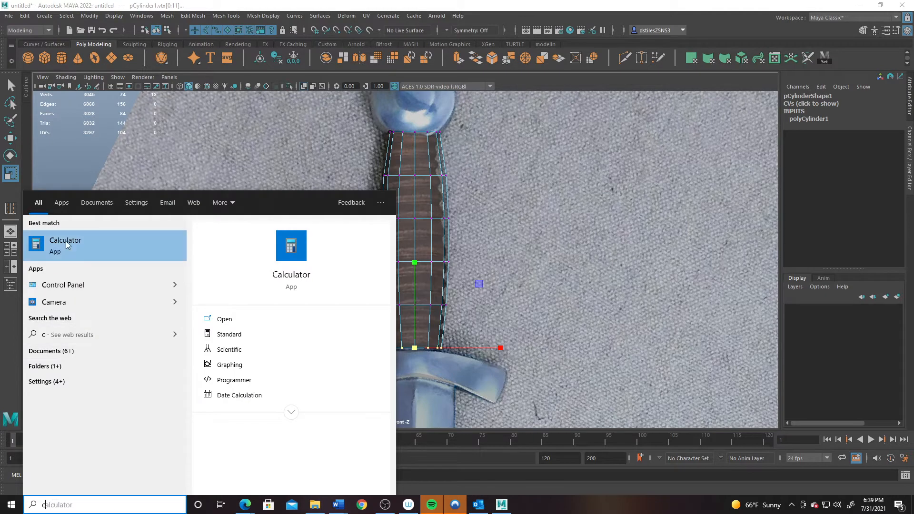
pyautogui.click(67, 245)
pyautogui.click(521, 401)
pyautogui.click(597, 400)
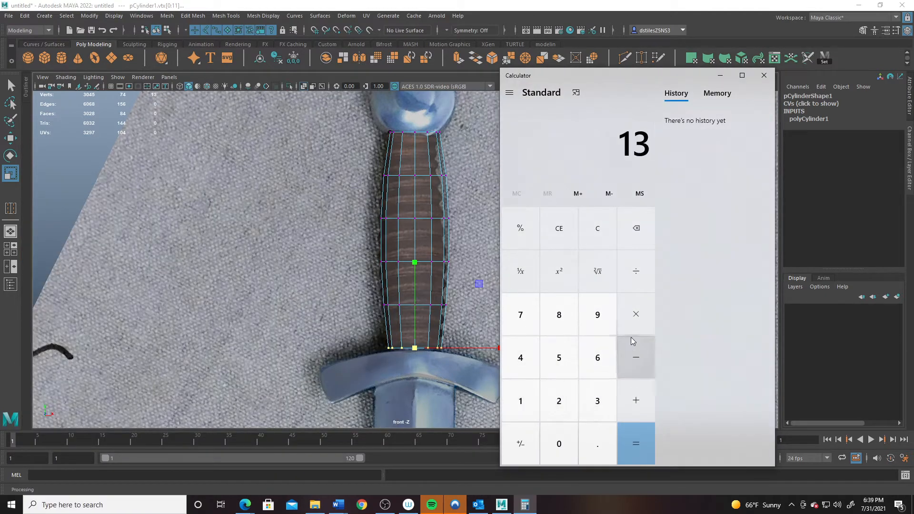
pyautogui.click(633, 324)
pyautogui.click(535, 355)
pyautogui.click(629, 431)
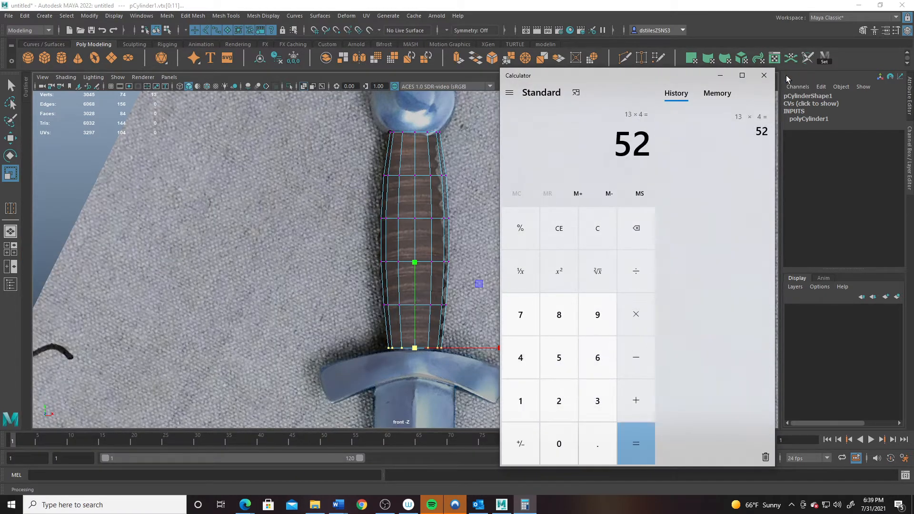
pyautogui.click(764, 75)
# - In perspective, return to Object Mode and scale the grip cylinder's Z down to 0.435
pyautogui.keyDown('alt'); pyautogui.moveTo(410, 157); pyautogui.dragTo(391, 326, button='middle'); pyautogui.keyUp('alt')
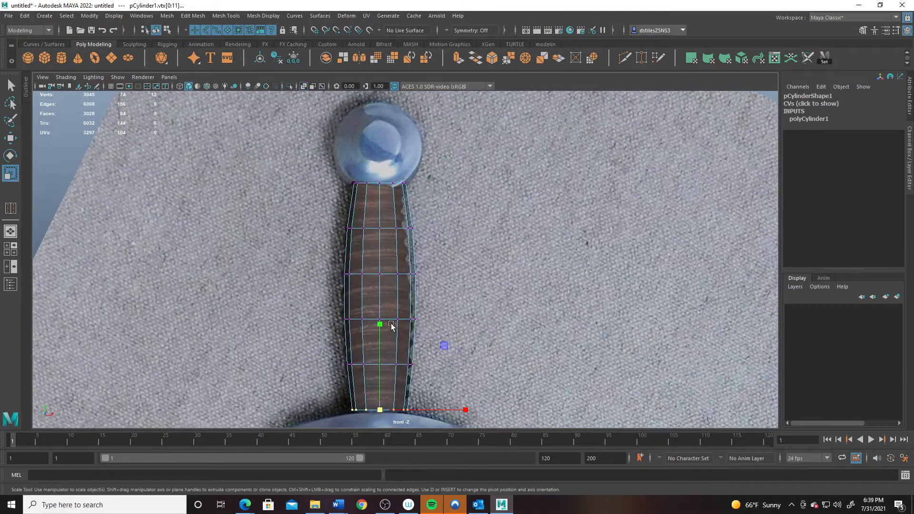
pyautogui.scroll(-2, 405, 323)
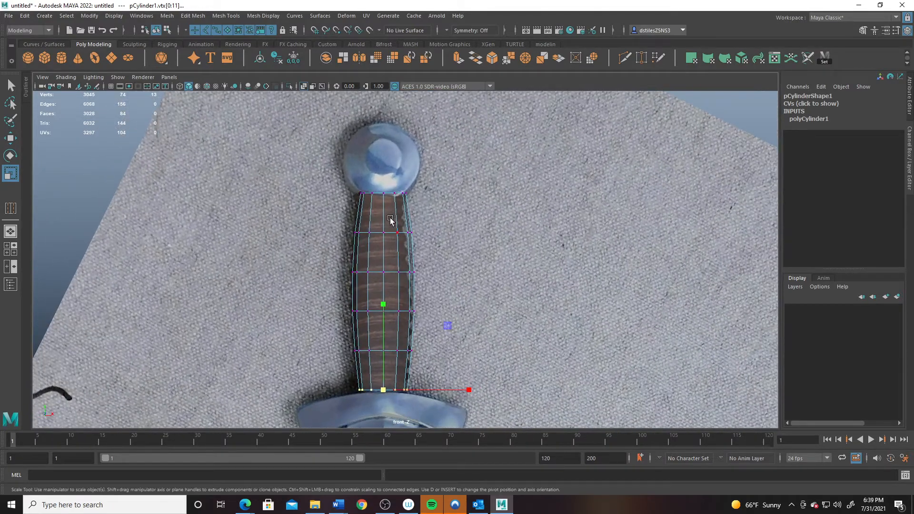
pyautogui.press('space')
pyautogui.press('space')
pyautogui.keyDown('alt'); pyautogui.moveTo(484, 186); pyautogui.dragTo(408, 222); pyautogui.keyUp('alt')
pyautogui.moveTo(281, 370); pyautogui.dragTo(298, 363)
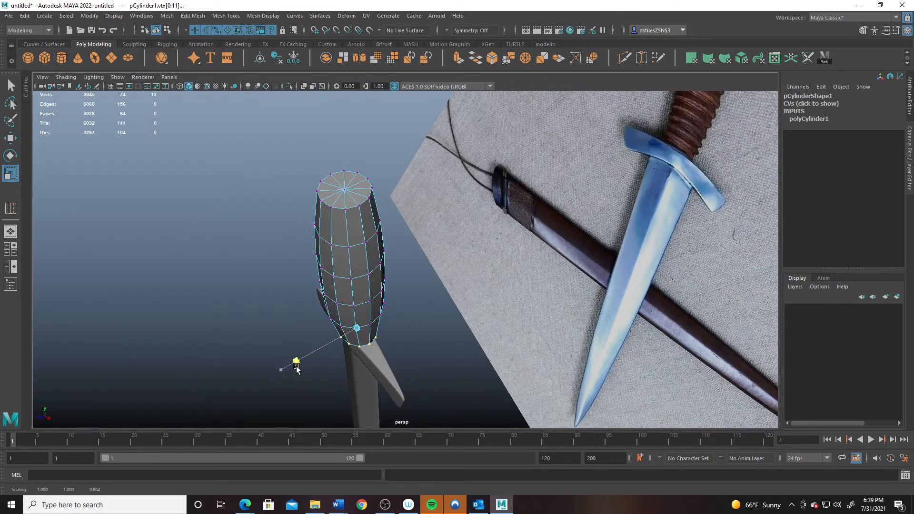
pyautogui.hotkey('ctrl', 'z')
pyautogui.moveTo(360, 243); pyautogui.dragTo(457, 191, button='right')
pyautogui.moveTo(275, 306); pyautogui.dragTo(332, 308)
pyautogui.moveTo(317, 310)
pyautogui.keyDown('alt'); pyautogui.mouseDown()
pyautogui.moveTo(353, 312)
pyautogui.moveTo(303, 307)
pyautogui.mouseUp(); pyautogui.keyUp('alt')
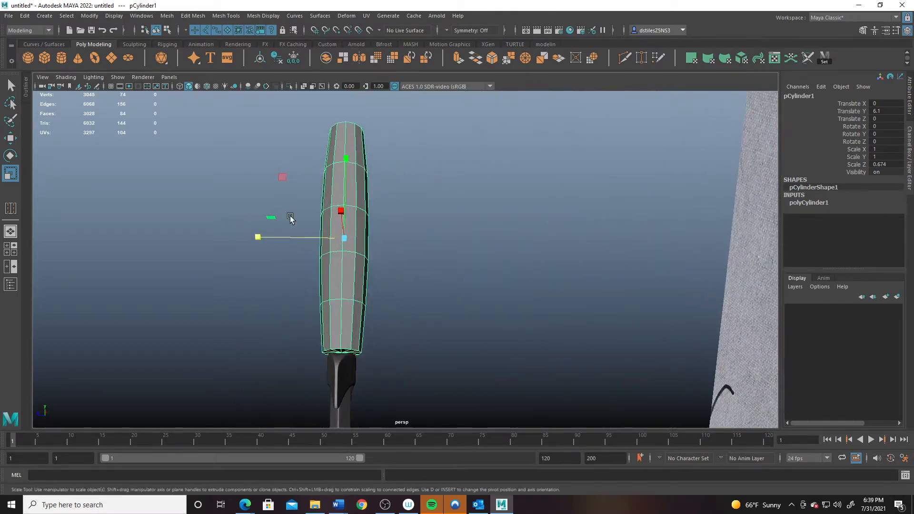
pyautogui.moveTo(258, 236); pyautogui.dragTo(417, 333)
pyautogui.press('space')
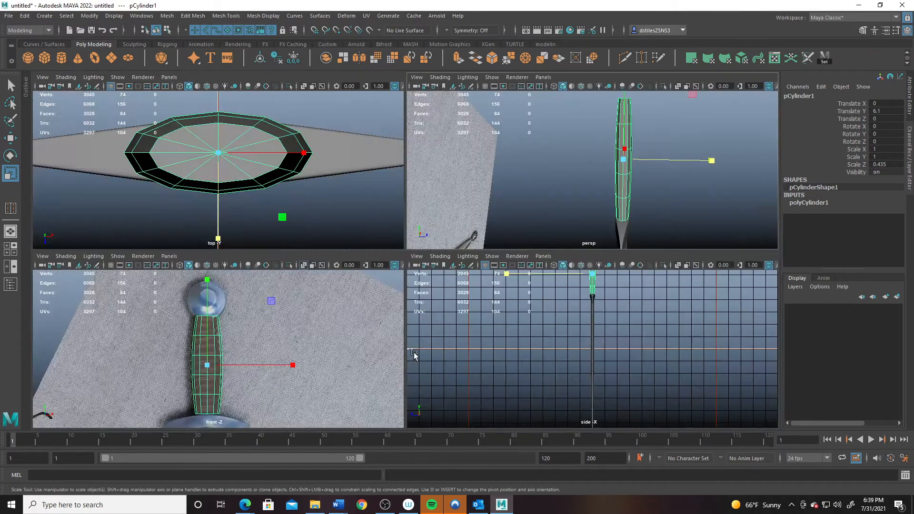
# - In the enlarged side view, select the grip's bottom vertex row and scale it inward
pyautogui.press('space')
pyautogui.keyDown('alt'); pyautogui.moveTo(345, 98); pyautogui.dragTo(308, 289, button='middle'); pyautogui.keyUp('alt')
pyautogui.keyDown('alt'); pyautogui.moveTo(308, 289); pyautogui.dragTo(322, 373, button='right'); pyautogui.keyUp('alt')
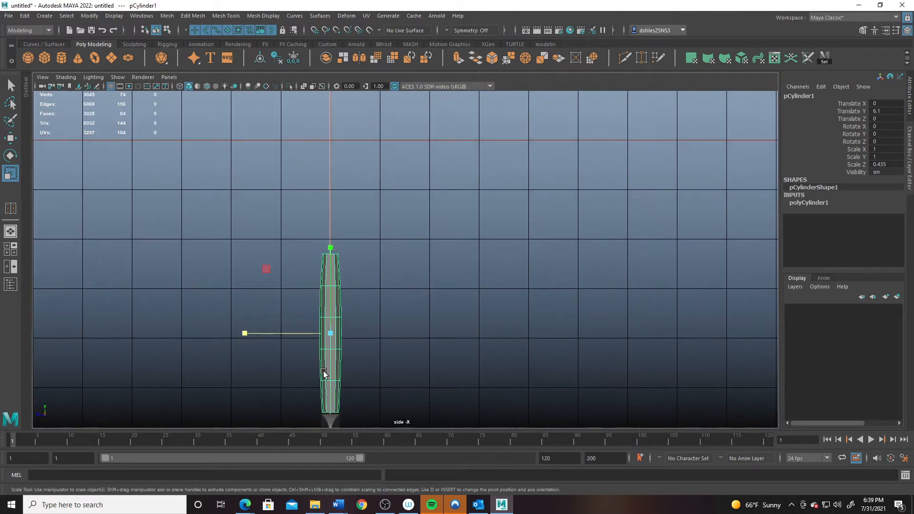
pyautogui.keyDown('alt'); pyautogui.moveTo(323, 373); pyautogui.dragTo(380, 281, button='middle'); pyautogui.keyUp('alt')
pyautogui.keyDown('alt'); pyautogui.moveTo(380, 280); pyautogui.dragTo(474, 376, button='right'); pyautogui.keyUp('alt')
pyautogui.moveTo(382, 233); pyautogui.dragTo(347, 228, button='right')
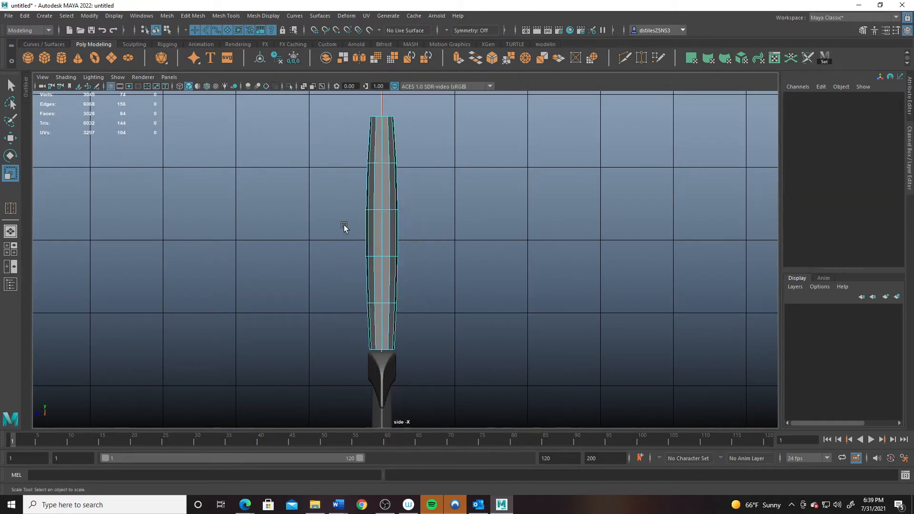
pyautogui.moveTo(334, 221); pyautogui.dragTo(298, 235)
pyautogui.moveTo(385, 330); pyautogui.dragTo(336, 242, button='right')
pyautogui.moveTo(349, 335); pyautogui.dragTo(412, 365)
pyautogui.moveTo(296, 350); pyautogui.dragTo(311, 351)
# - Narrow the top vertex row in profile, then return to the enlarged front view
pyautogui.keyDown('alt'); pyautogui.moveTo(393, 172); pyautogui.dragTo(399, 285, button='middle'); pyautogui.keyUp('alt')
pyautogui.moveTo(335, 201); pyautogui.dragTo(452, 255)
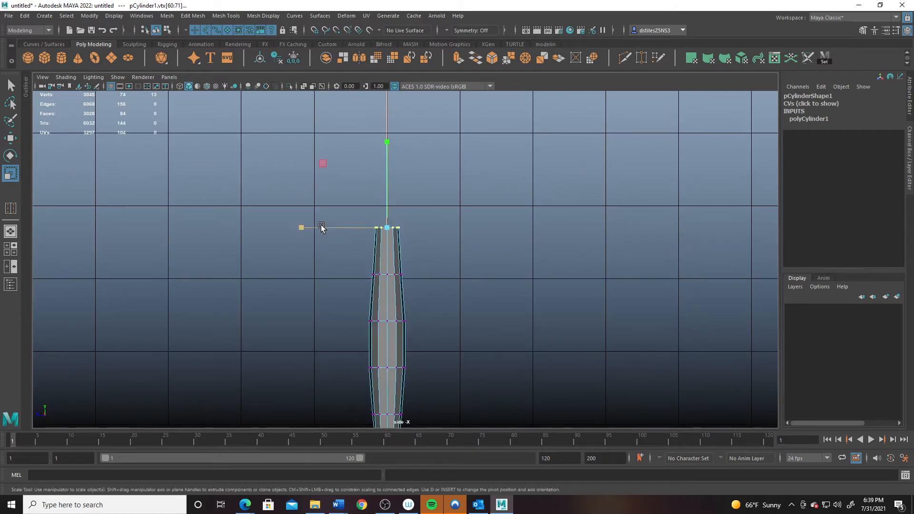
pyautogui.moveTo(302, 227); pyautogui.dragTo(318, 227)
pyautogui.keyDown('alt'); pyautogui.moveTo(374, 272); pyautogui.dragTo(376, 186, button='middle'); pyautogui.keyUp('alt')
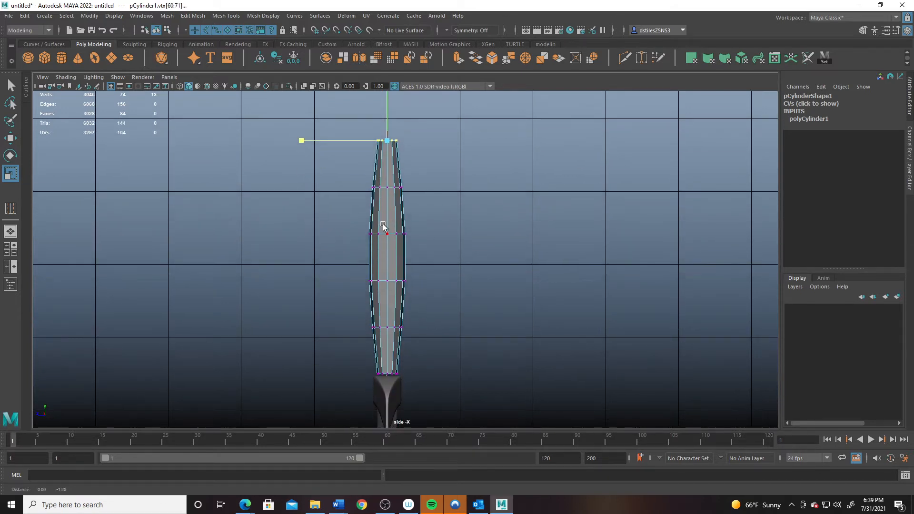
pyautogui.press('space')
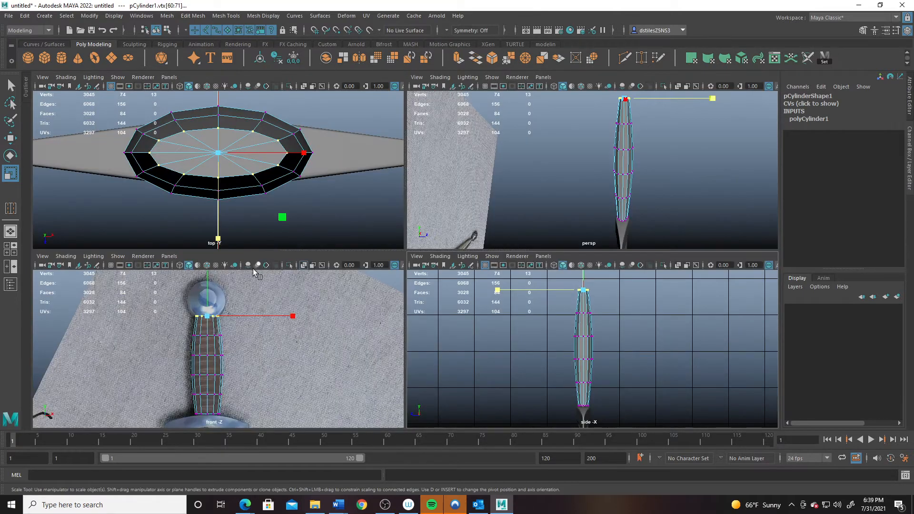
pyautogui.press('space')
pyautogui.keyDown('alt'); pyautogui.moveTo(421, 228); pyautogui.dragTo(422, 224, button='middle'); pyautogui.keyUp('alt')
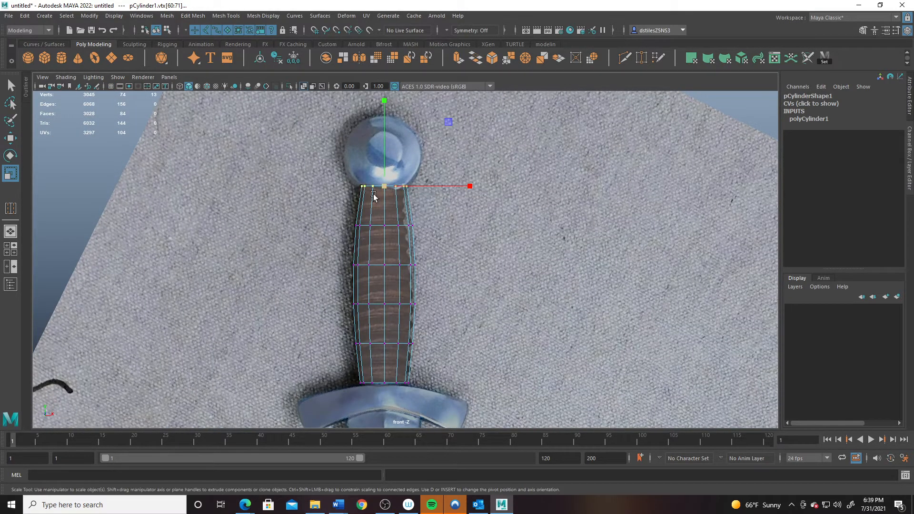
pyautogui.scroll(2, 367, 324)
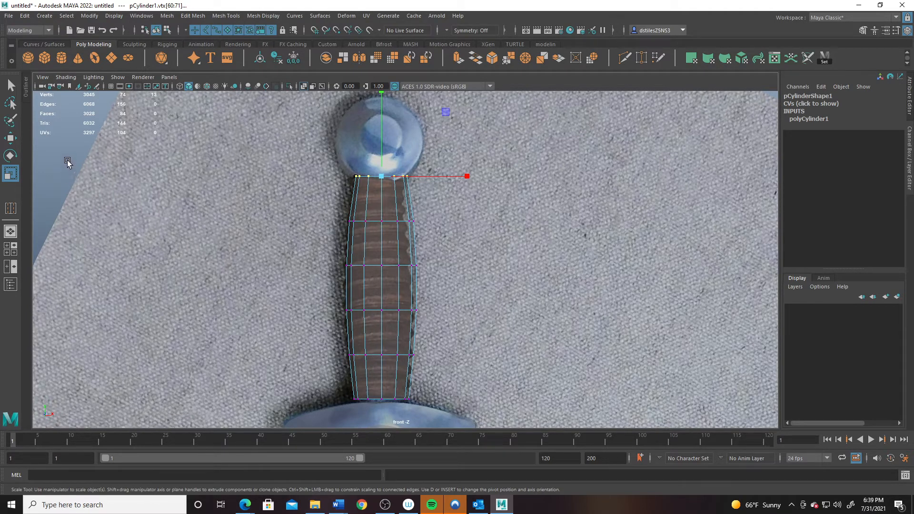
# - Set the Insert Edge Loop tool to insert multiple evenly spaced loops at once
pyautogui.click(220, 15)
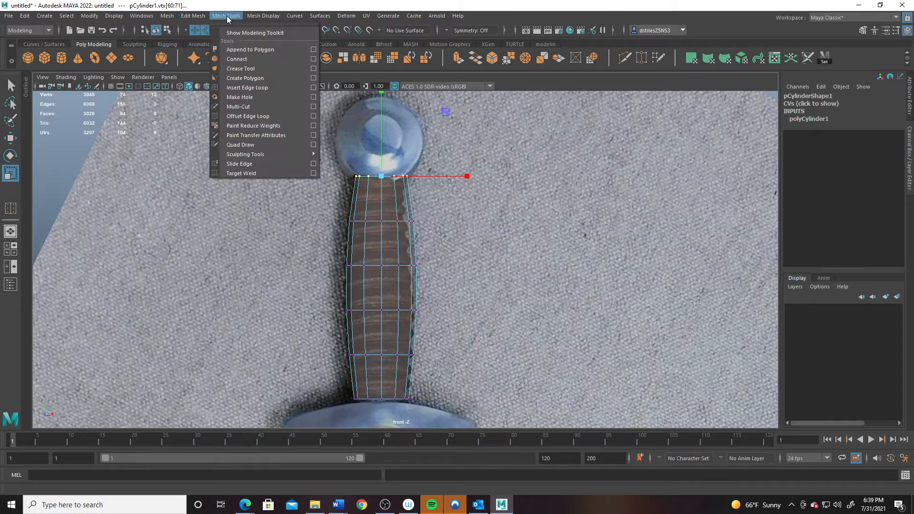
pyautogui.click(242, 88)
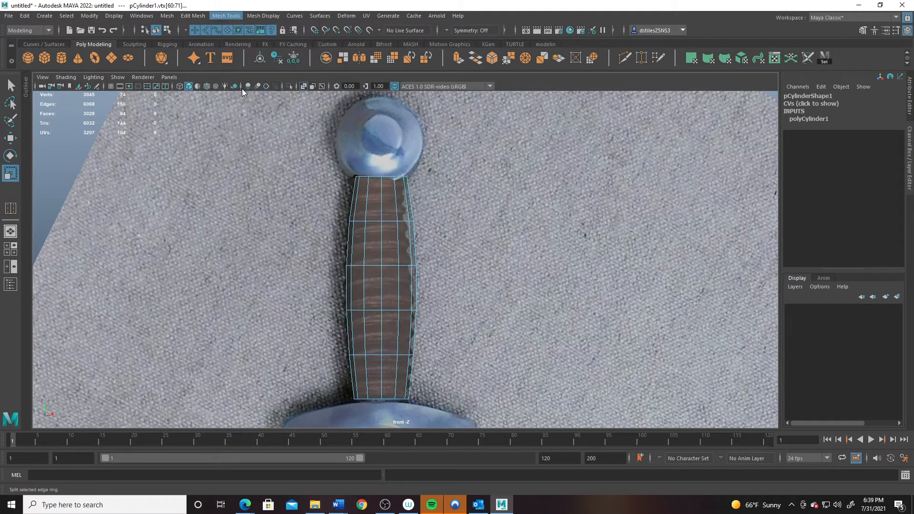
pyautogui.doubleClick(14, 211)
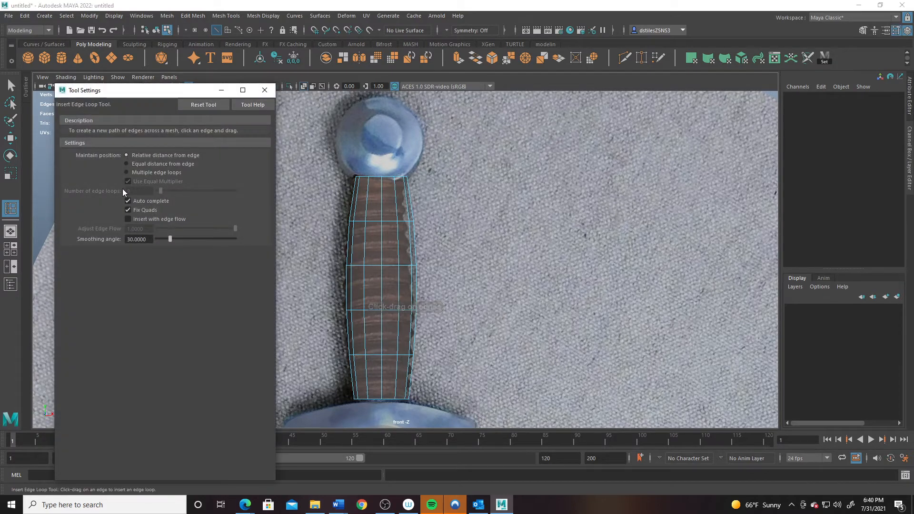
pyautogui.click(126, 172)
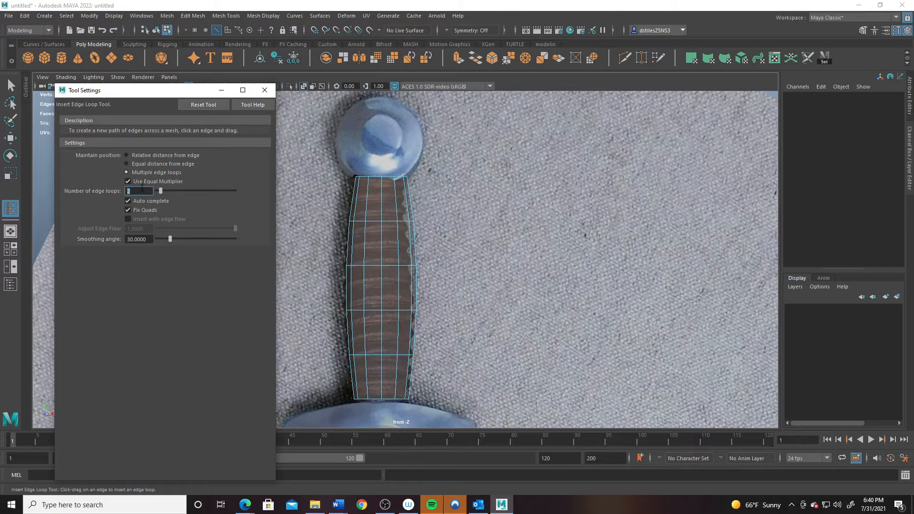
# - Insert six-loop sets along the lower and upper grip, then seven loops across the middle
pyautogui.click(367, 375)
pyautogui.click(368, 226)
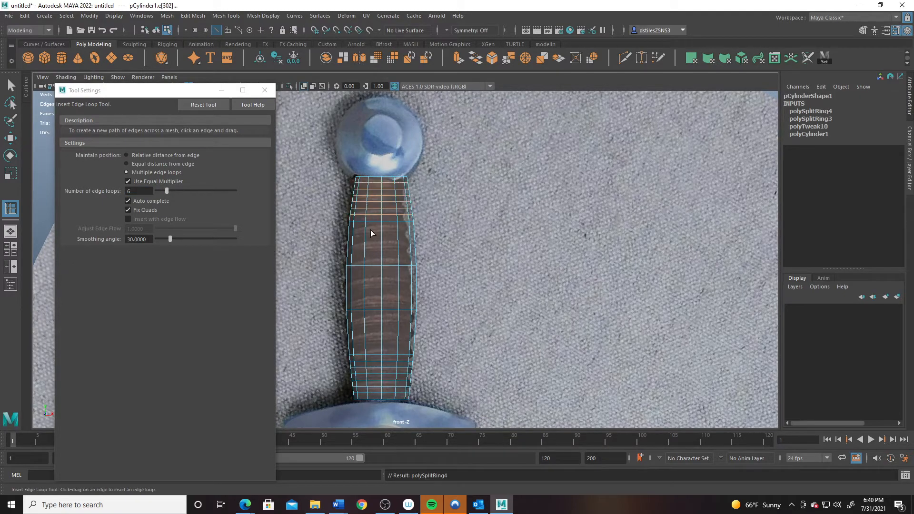
pyautogui.click(366, 238)
pyautogui.click(362, 331)
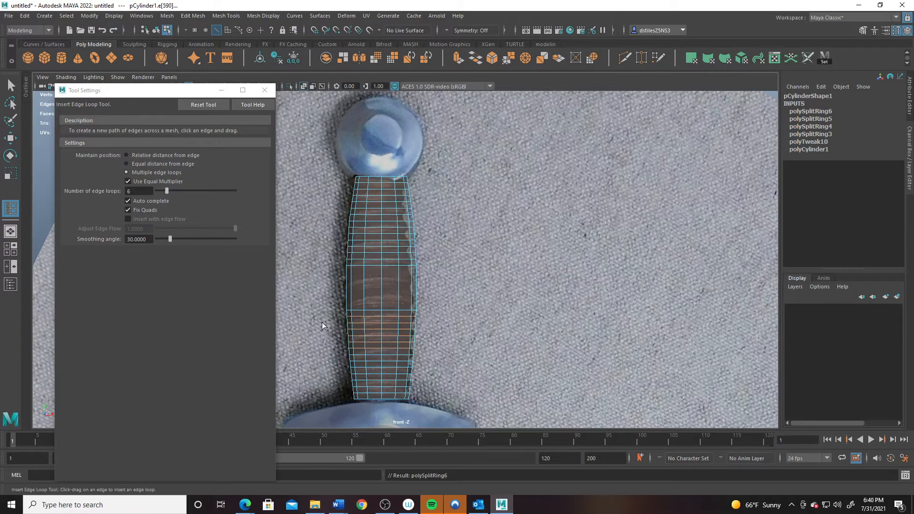
pyautogui.moveTo(142, 194); pyautogui.dragTo(118, 193)
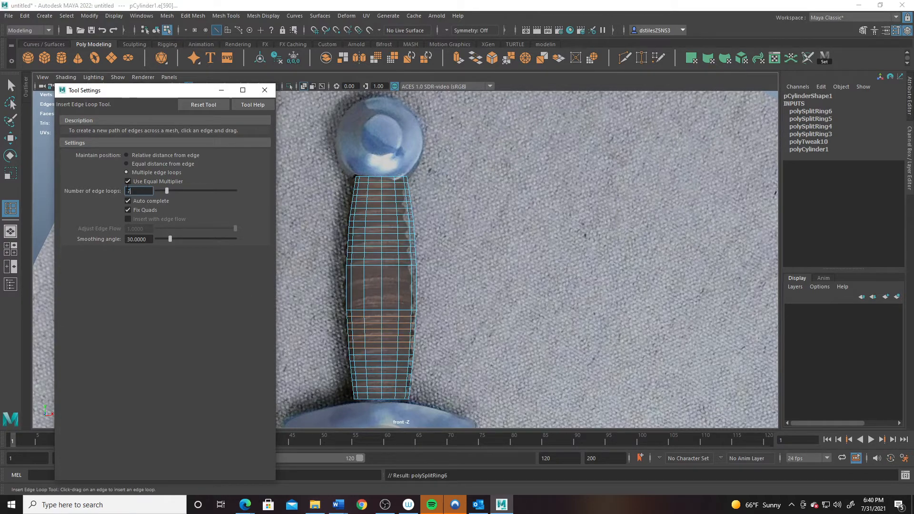
pyautogui.click(352, 282)
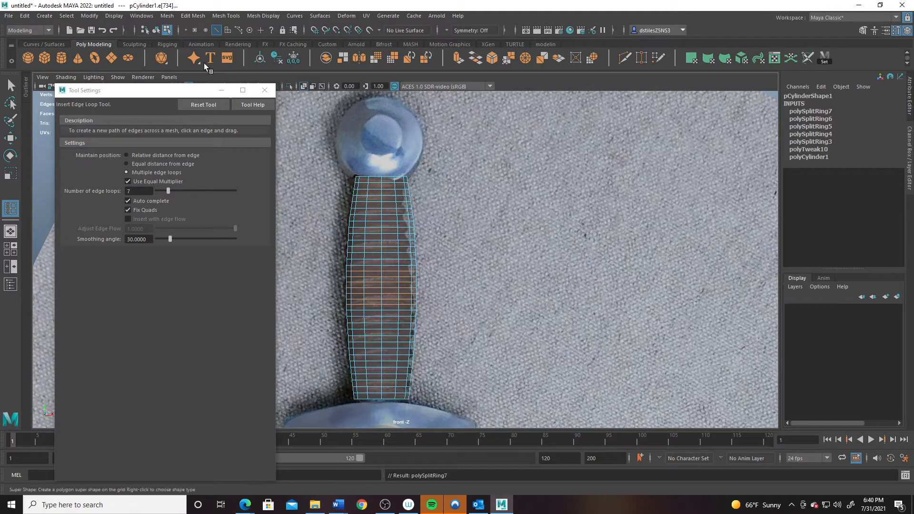
pyautogui.click(265, 94)
pyautogui.scroll(2, 372, 182)
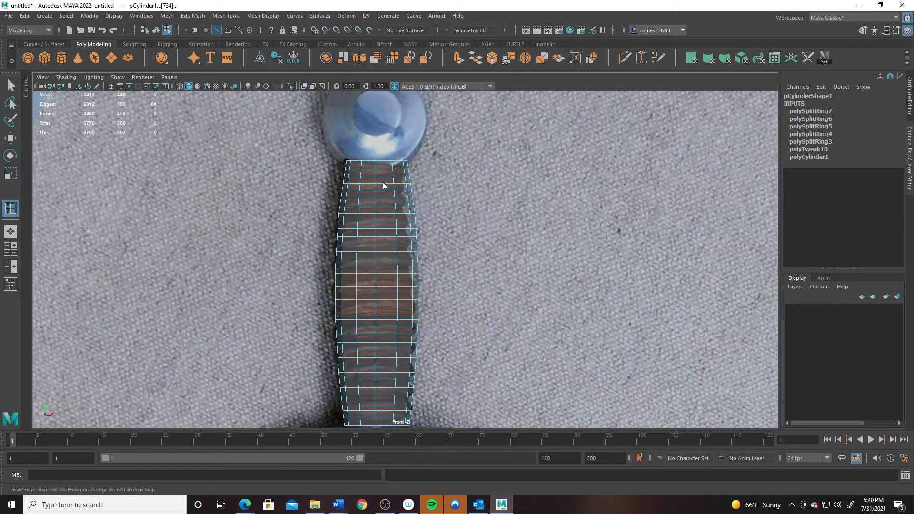
# - Switch the grip cylinder to edge selection with the scale tool active
pyautogui.keyDown('alt'); pyautogui.moveTo(383, 184); pyautogui.dragTo(366, 214, button='middle'); pyautogui.keyUp('alt')
pyautogui.press('q')
pyautogui.scroll(3, 431, 305)
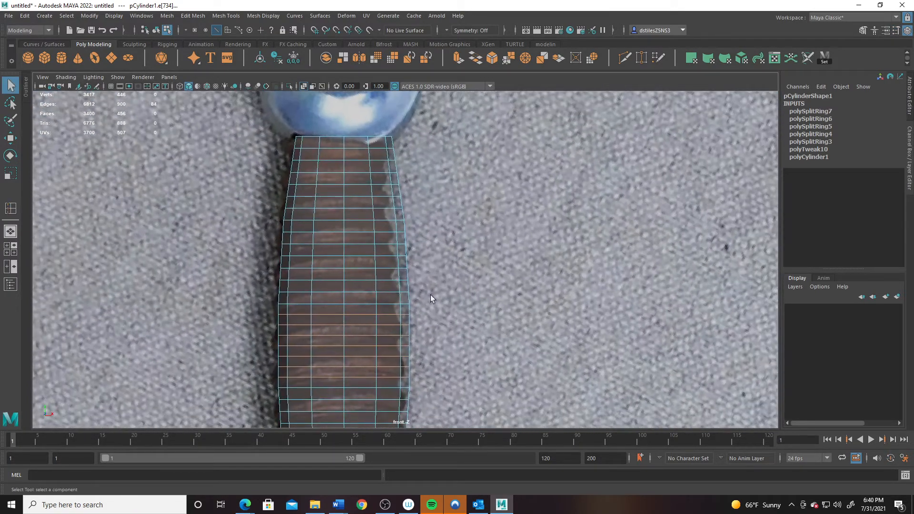
pyautogui.moveTo(346, 204); pyautogui.dragTo(349, 179, button='right')
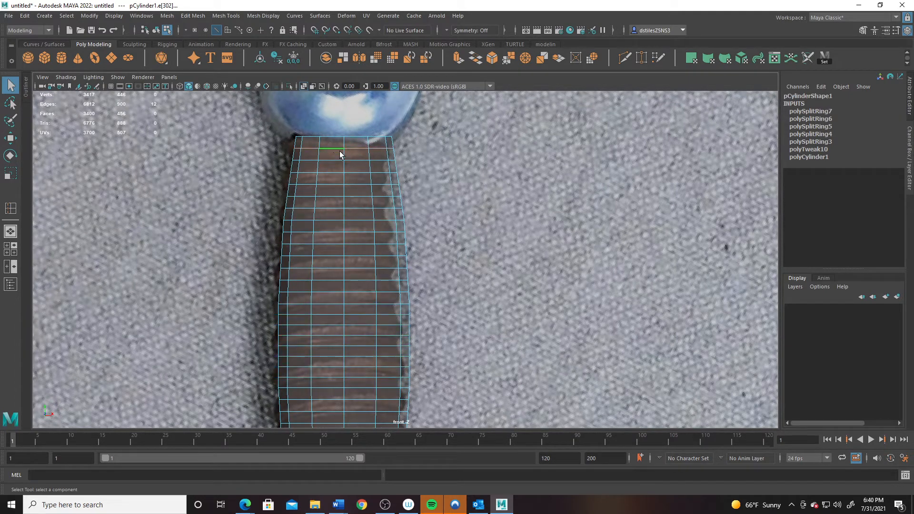
pyautogui.press('r')
# - Select alternating edge rings down the upper half of the grip
pyautogui.keyDown('shift'); pyautogui.doubleClick(330, 182); pyautogui.keyUp('shift')
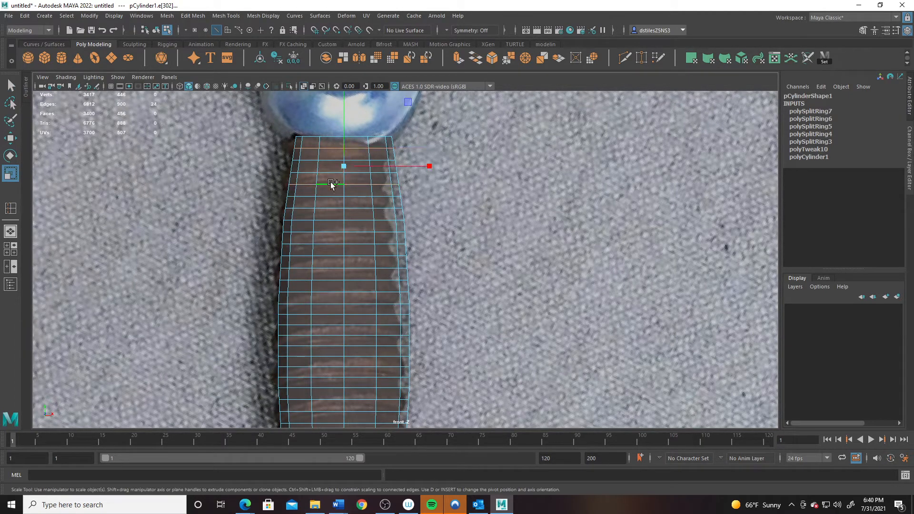
pyautogui.keyDown('shift'); pyautogui.doubleClick(328, 220); pyautogui.keyUp('shift')
pyautogui.keyDown('shift'); pyautogui.doubleClick(328, 255); pyautogui.keyUp('shift')
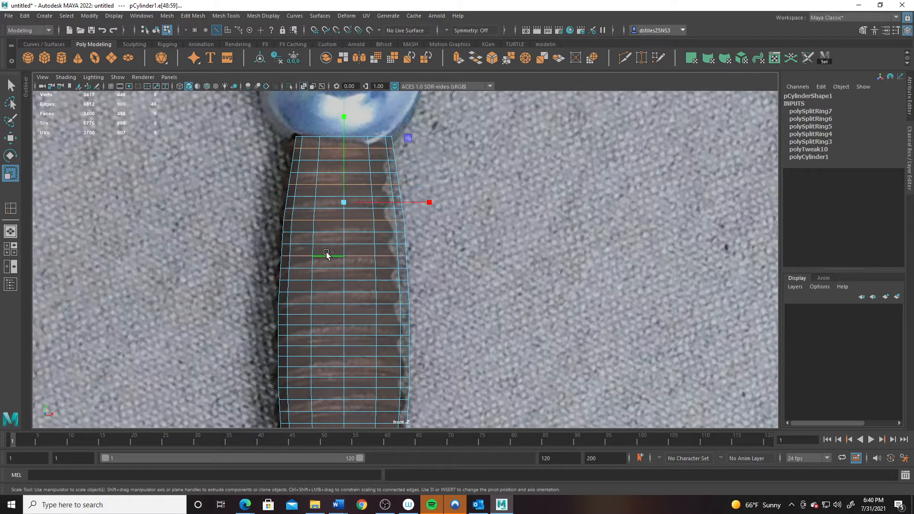
pyautogui.keyDown('shift'); pyautogui.doubleClick(326, 291); pyautogui.keyUp('shift')
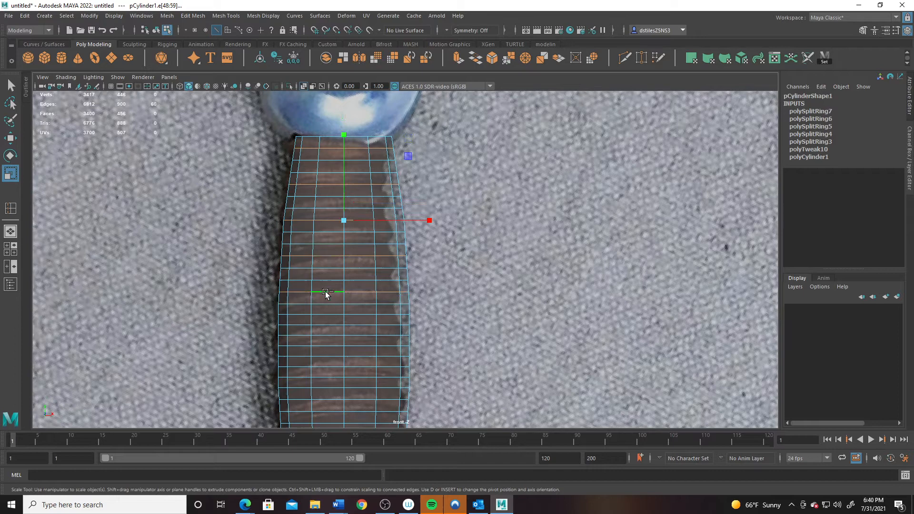
pyautogui.keyDown('shift'); pyautogui.doubleClick(329, 325); pyautogui.keyUp('shift')
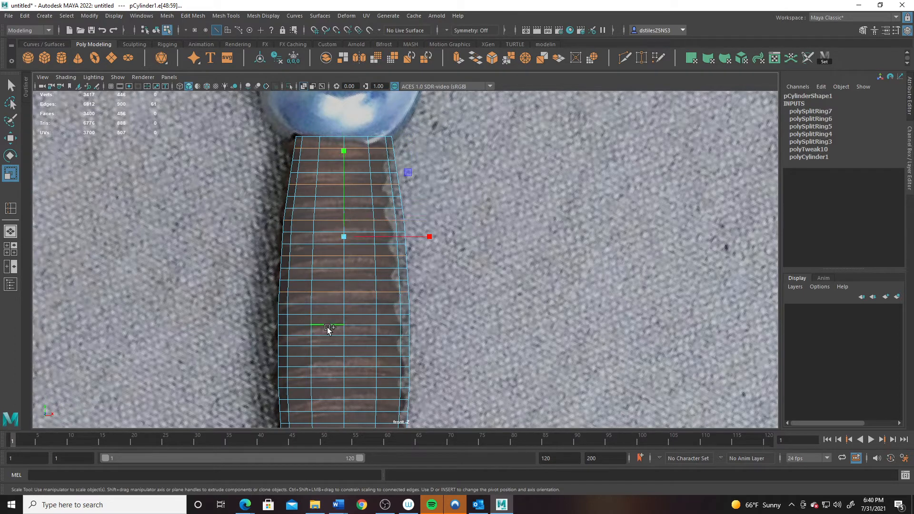
pyautogui.keyDown('shift'); pyautogui.doubleClick(329, 356); pyautogui.keyUp('shift')
# - Extend the alternating ring selection down to the bottom ring of the grip
pyautogui.keyDown('alt'); pyautogui.moveTo(328, 360); pyautogui.dragTo(354, 270, button='middle'); pyautogui.keyUp('alt')
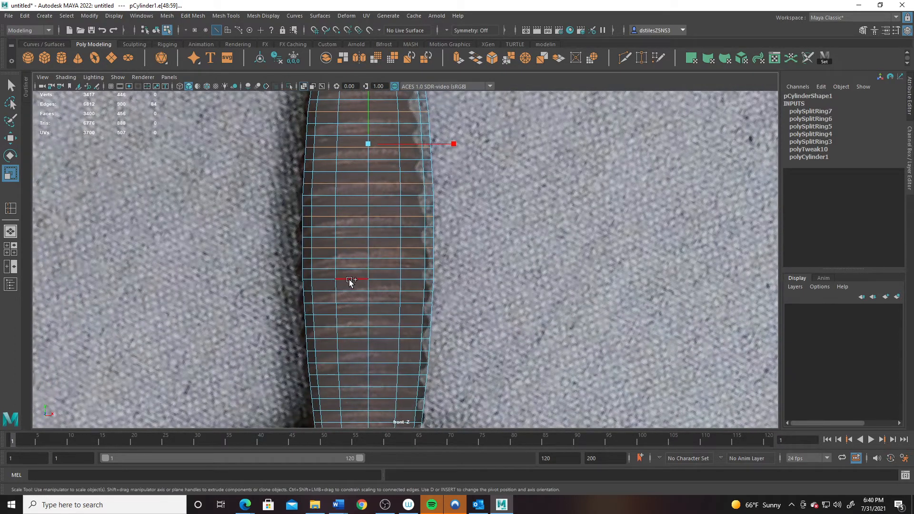
pyautogui.keyDown('shift'); pyautogui.doubleClick(349, 279); pyautogui.keyUp('shift')
pyautogui.keyDown('alt'); pyautogui.moveTo(367, 333); pyautogui.dragTo(372, 281, button='middle'); pyautogui.keyUp('alt')
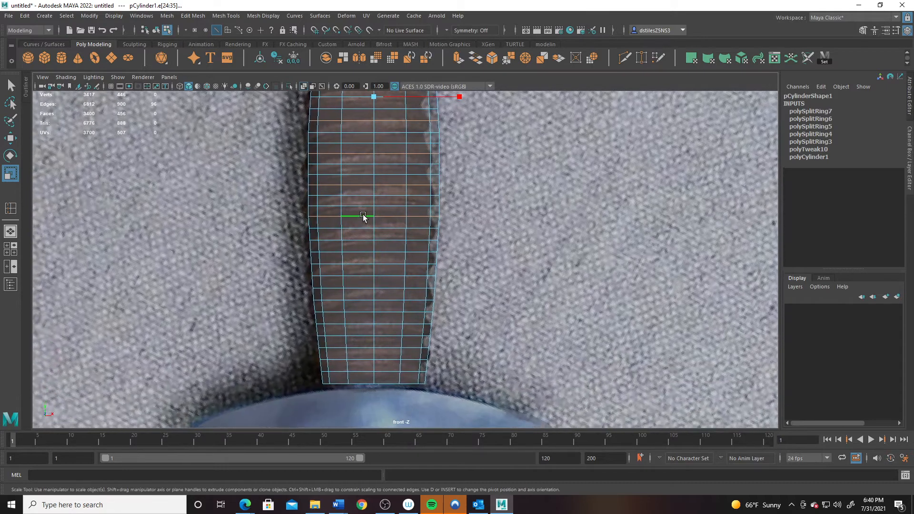
pyautogui.keyDown('shift'); pyautogui.doubleClick(357, 253); pyautogui.keyUp('shift')
pyautogui.keyDown('shift'); pyautogui.doubleClick(355, 285); pyautogui.keyUp('shift')
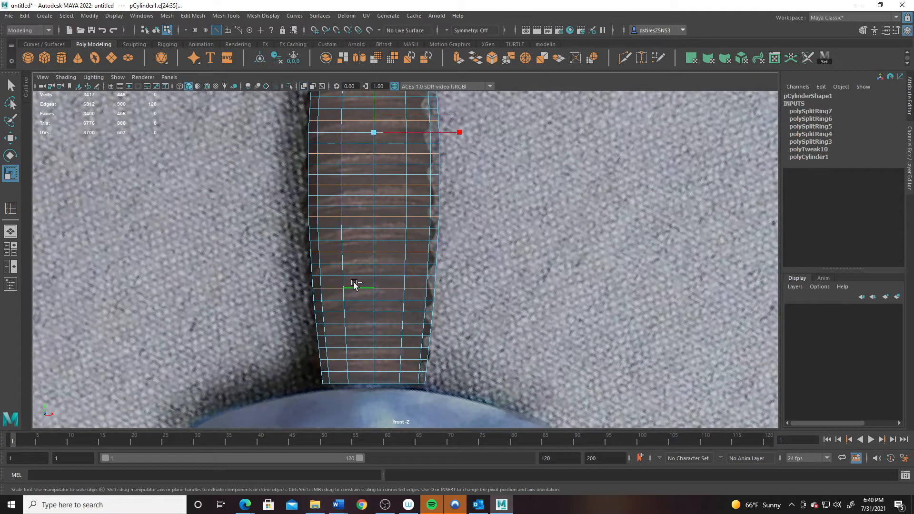
pyautogui.keyDown('shift'); pyautogui.doubleClick(358, 325); pyautogui.keyUp('shift')
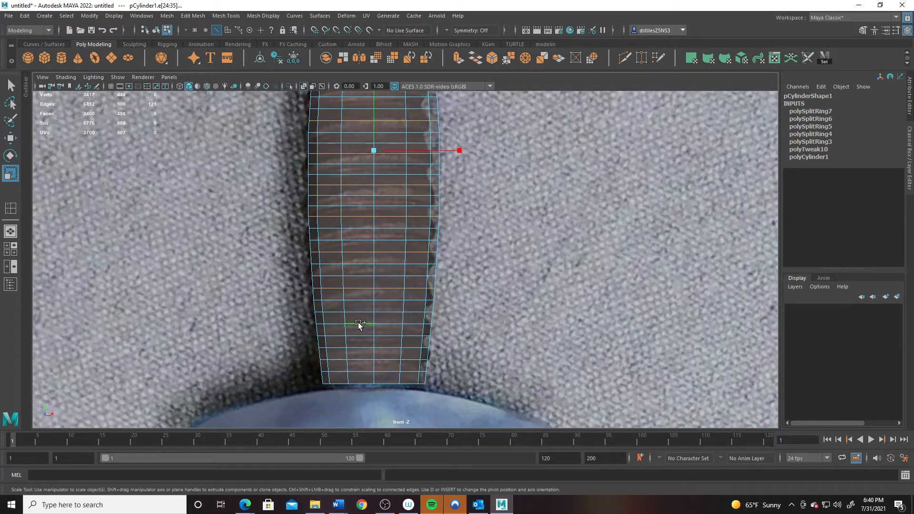
pyautogui.keyDown('shift'); pyautogui.doubleClick(359, 348); pyautogui.keyUp('shift')
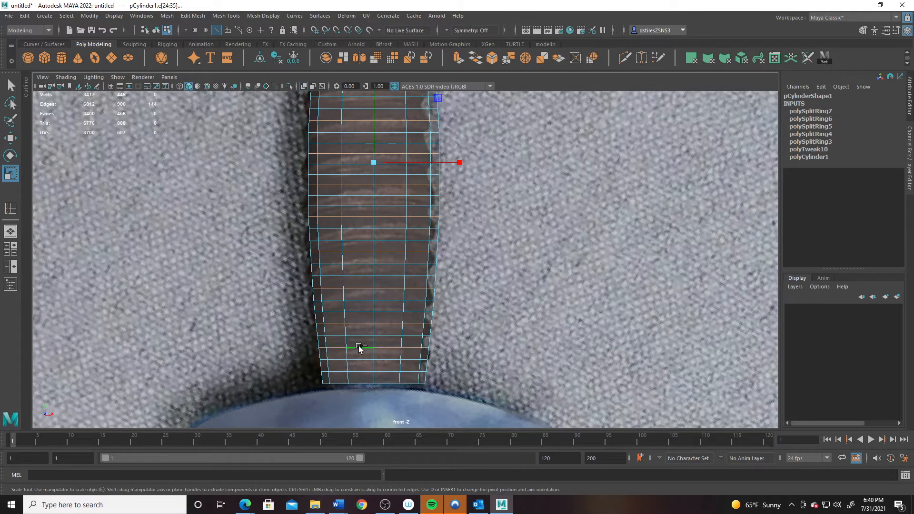
pyautogui.keyDown('shift'); pyautogui.doubleClick(360, 383); pyautogui.keyUp('shift')
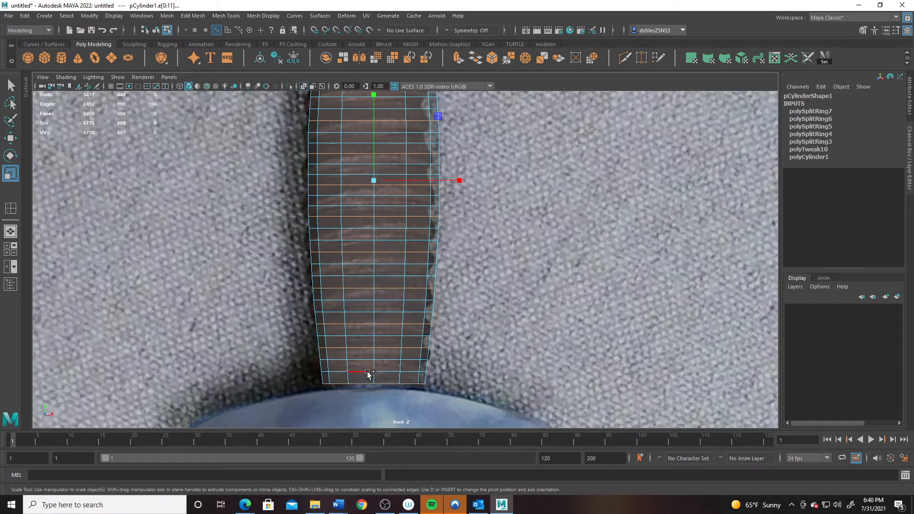
# - Scale the selected rings outward and slightly flatten them vertically to form ridges
pyautogui.scroll(-3, 376, 357)
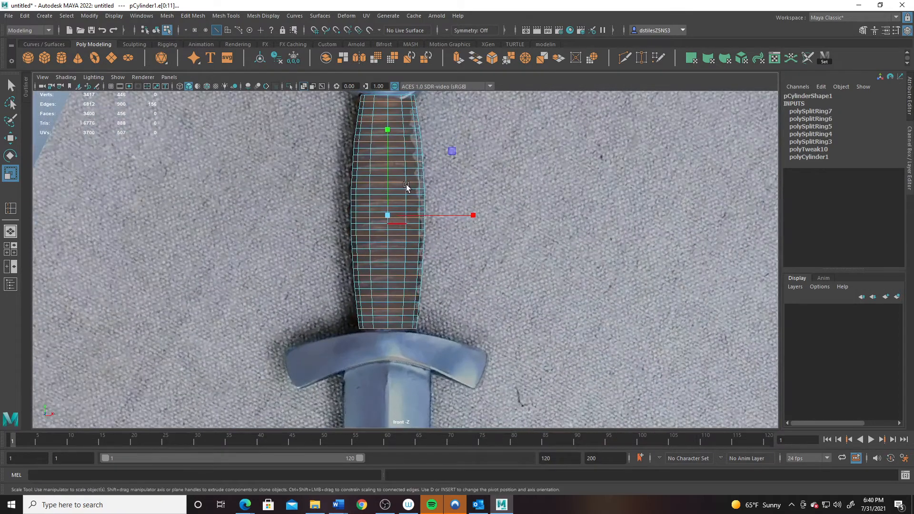
pyautogui.keyDown('alt'); pyautogui.moveTo(407, 187); pyautogui.dragTo(398, 251, button='middle'); pyautogui.keyUp('alt')
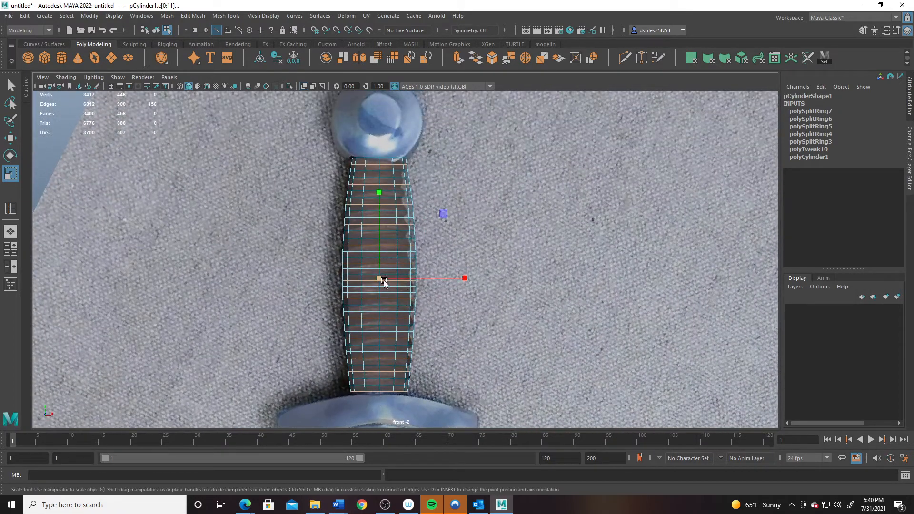
pyautogui.moveTo(384, 281); pyautogui.dragTo(384, 278)
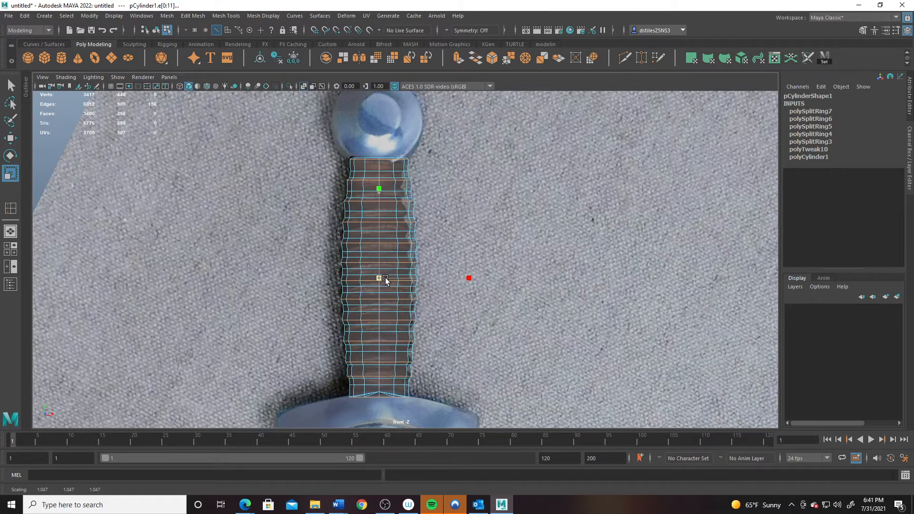
pyautogui.moveTo(379, 189); pyautogui.dragTo(377, 193)
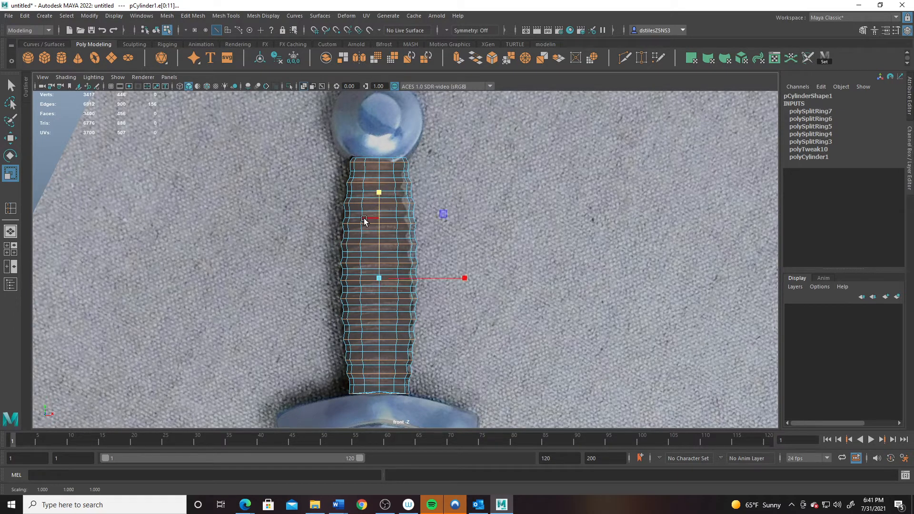
# - Return to object mode and inspect the ridged grip in the perspective view
pyautogui.moveTo(364, 219); pyautogui.dragTo(419, 201, button='right')
pyautogui.press('space')
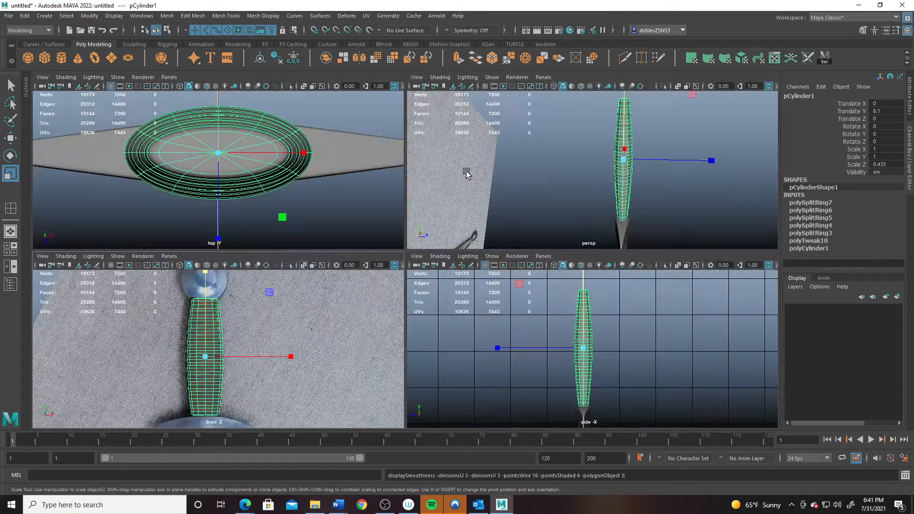
pyautogui.press('space')
pyautogui.keyDown('alt'); pyautogui.moveTo(491, 255); pyautogui.dragTo(465, 187); pyautogui.keyUp('alt')
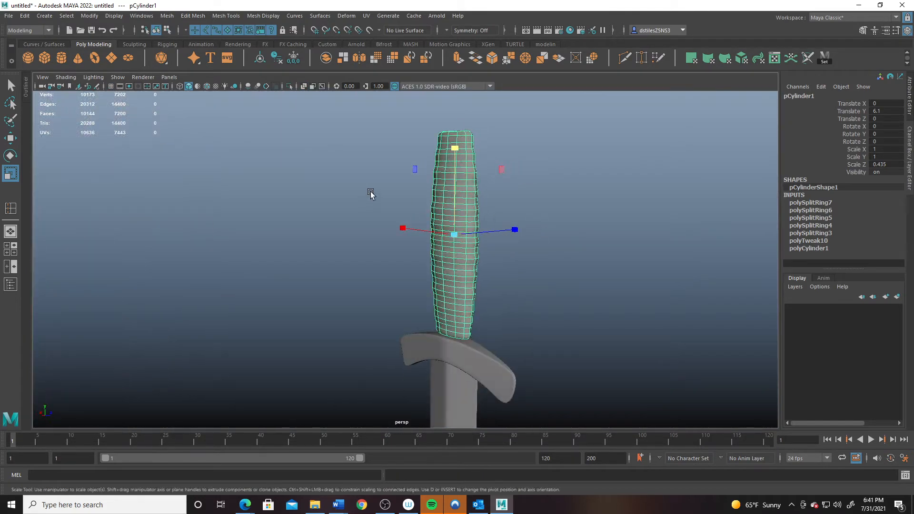
pyautogui.click(373, 172)
pyautogui.keyDown('alt'); pyautogui.moveTo(373, 172); pyautogui.dragTo(291, 263, button='middle'); pyautogui.keyUp('alt')
pyautogui.keyDown('alt'); pyautogui.moveTo(292, 262); pyautogui.dragTo(347, 261); pyautogui.keyUp('alt')
pyautogui.keyDown('alt'); pyautogui.moveTo(346, 261); pyautogui.dragTo(374, 284, button='right'); pyautogui.keyUp('alt')
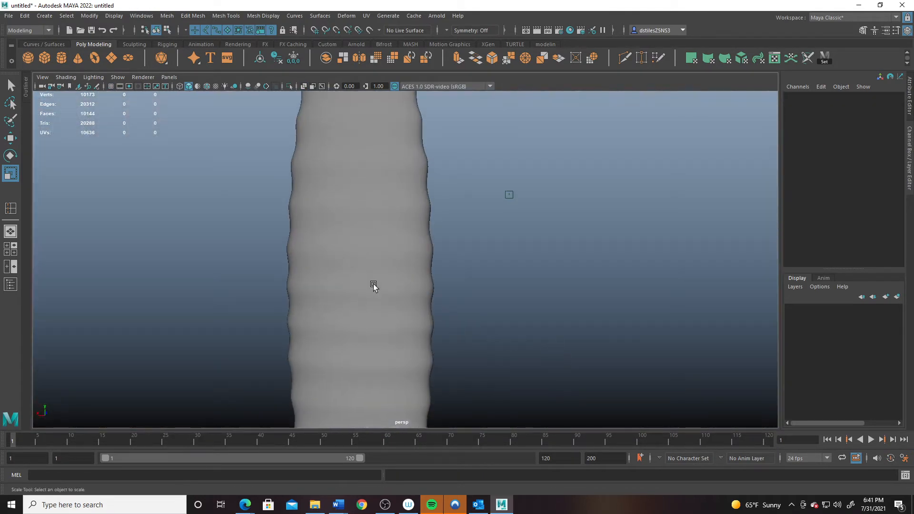
pyautogui.click(374, 286)
pyautogui.moveTo(370, 286)
pyautogui.keyDown('alt'); pyautogui.mouseDown()
pyautogui.moveTo(357, 249)
pyautogui.moveTo(367, 271)
pyautogui.mouseUp(); pyautogui.keyUp('alt')
# - Go back to the enlarged front view and zoom in on the grip
pyautogui.press('space')
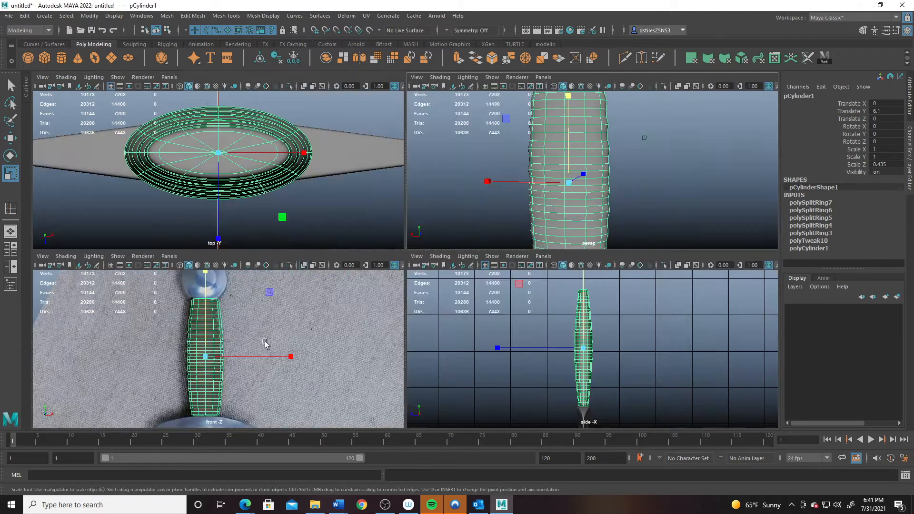
pyautogui.press('space')
pyautogui.scroll(2, 392, 266)
pyautogui.scroll(2, 393, 266)
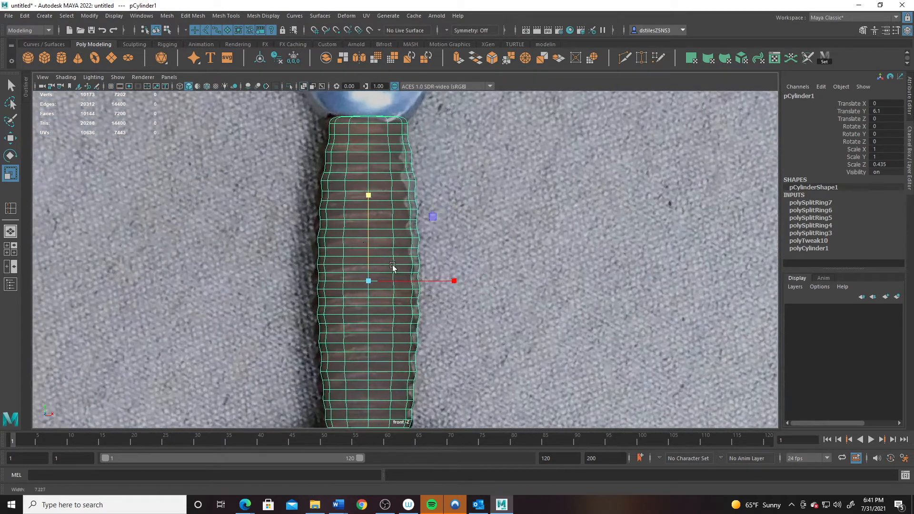
pyautogui.scroll(1, 393, 266)
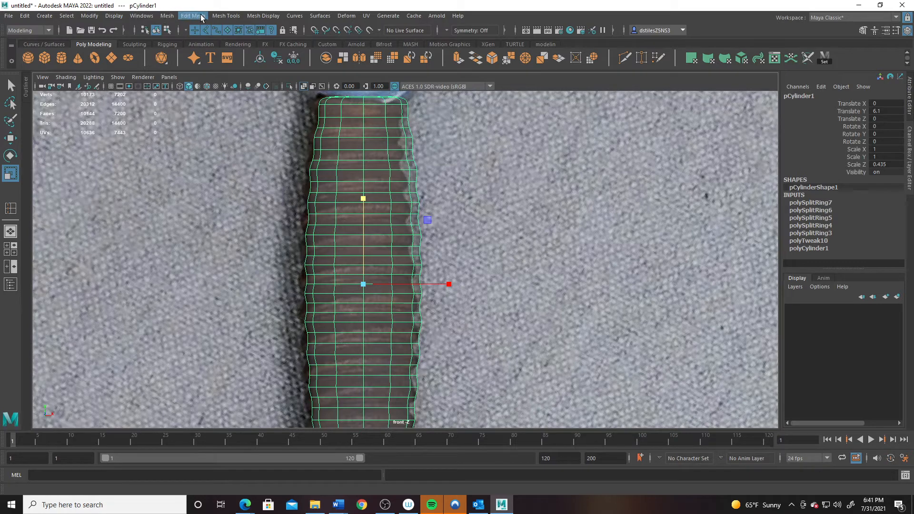
# - Use Edit Mesh > Duplicate Edge Loop to add offset loops beside the top ridge loops
pyautogui.click(226, 16)
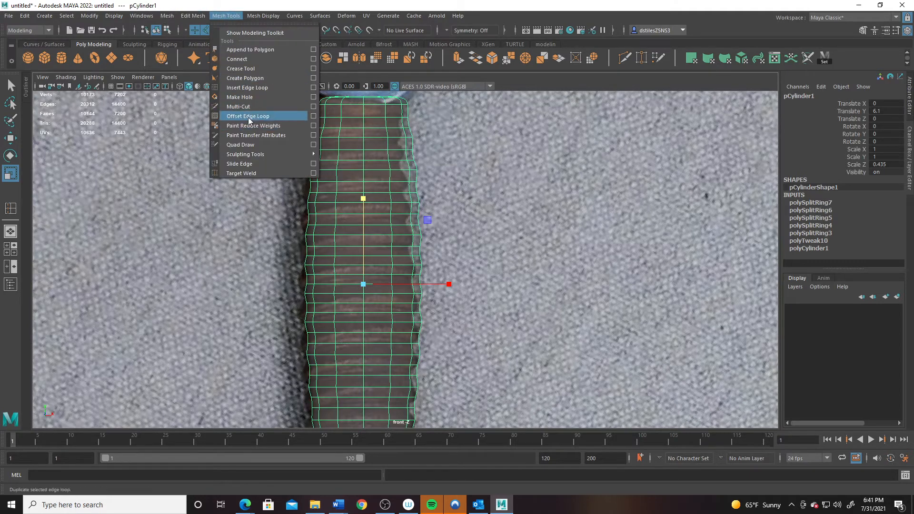
pyautogui.click(248, 116)
pyautogui.keyDown('alt'); pyautogui.moveTo(348, 110); pyautogui.dragTo(344, 244, button='middle'); pyautogui.keyUp('alt')
pyautogui.keyDown('alt'); pyautogui.moveTo(343, 244); pyautogui.dragTo(389, 265, button='right'); pyautogui.keyUp('alt')
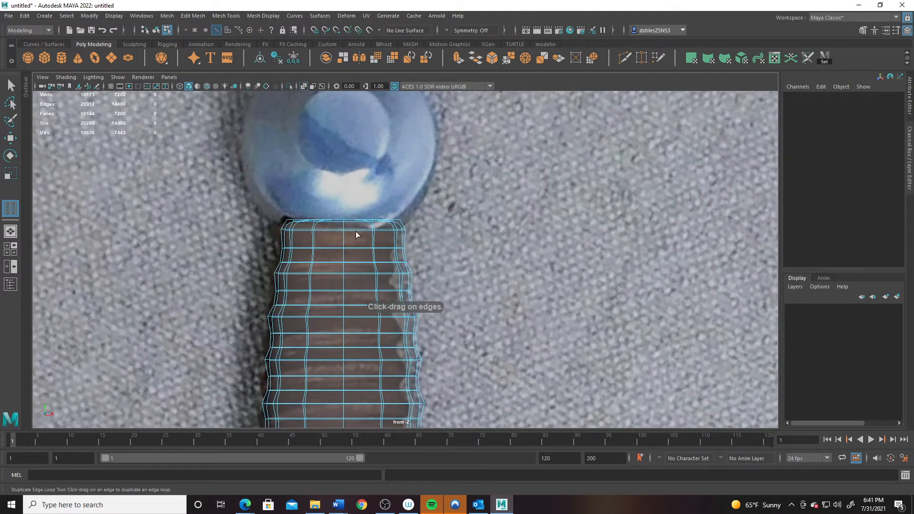
pyautogui.moveTo(355, 232); pyautogui.dragTo(364, 235)
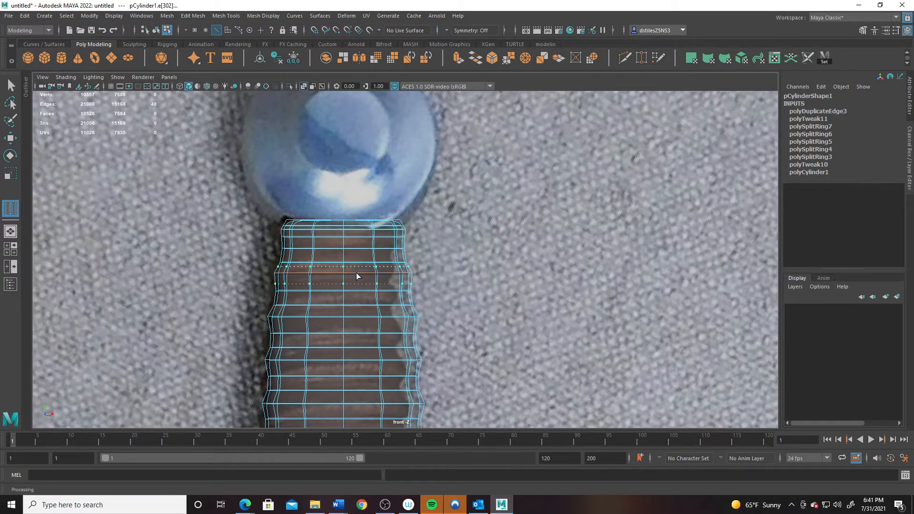
pyautogui.moveTo(356, 273); pyautogui.dragTo(365, 272)
# - Turn off smooth preview (1) and duplicate the ridge loops down the middle of the grip
pyautogui.press('1')
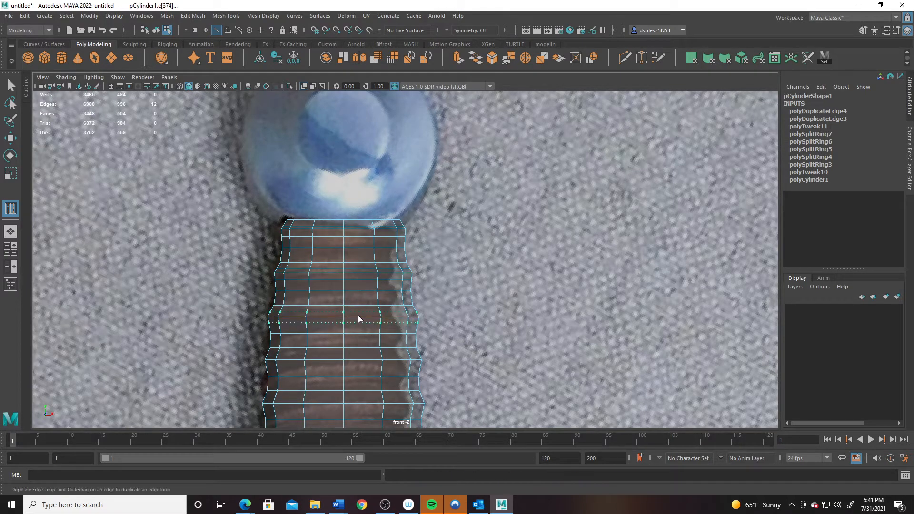
pyautogui.moveTo(358, 316); pyautogui.dragTo(356, 317)
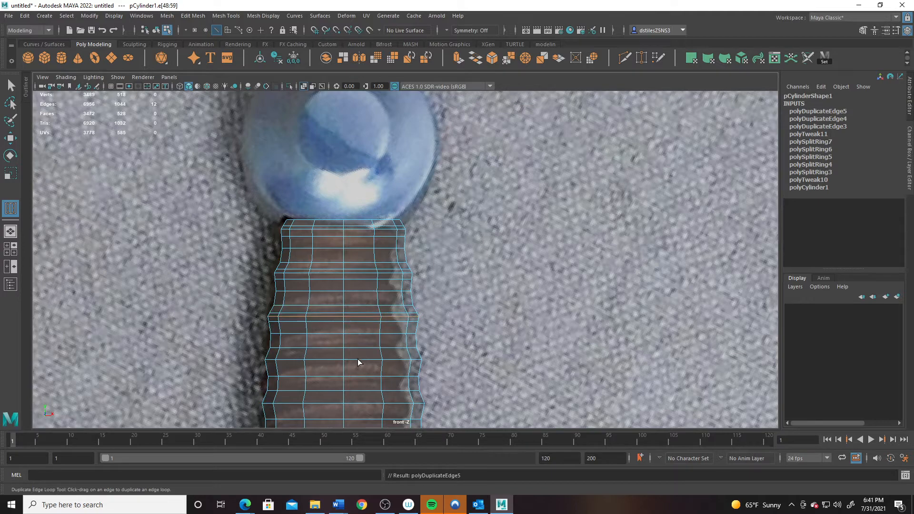
pyautogui.moveTo(353, 357)
pyautogui.mouseDown()
pyautogui.moveTo(373, 362)
pyautogui.moveTo(352, 365)
pyautogui.mouseUp()
pyautogui.keyDown('alt'); pyautogui.moveTo(351, 365); pyautogui.dragTo(351, 229, button='middle'); pyautogui.keyUp('alt')
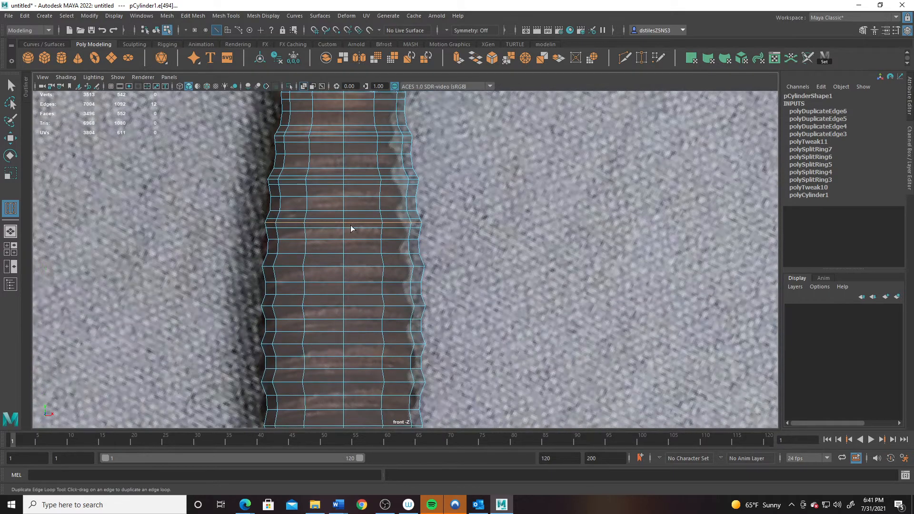
pyautogui.moveTo(358, 269); pyautogui.dragTo(372, 308)
pyautogui.keyDown('alt'); pyautogui.moveTo(372, 308); pyautogui.dragTo(352, 262, button='middle'); pyautogui.keyUp('alt')
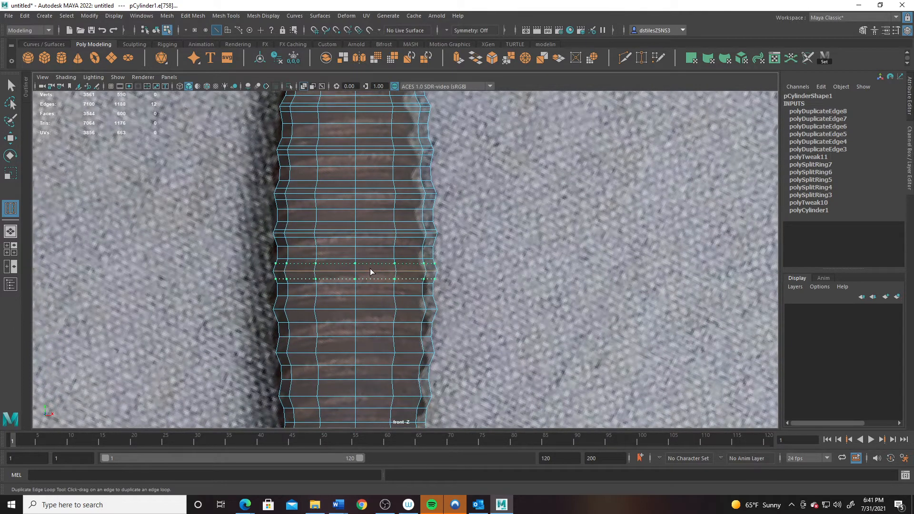
pyautogui.moveTo(371, 270); pyautogui.dragTo(370, 308)
pyautogui.keyDown('alt'); pyautogui.moveTo(371, 307); pyautogui.dragTo(365, 193, button='middle'); pyautogui.keyUp('alt')
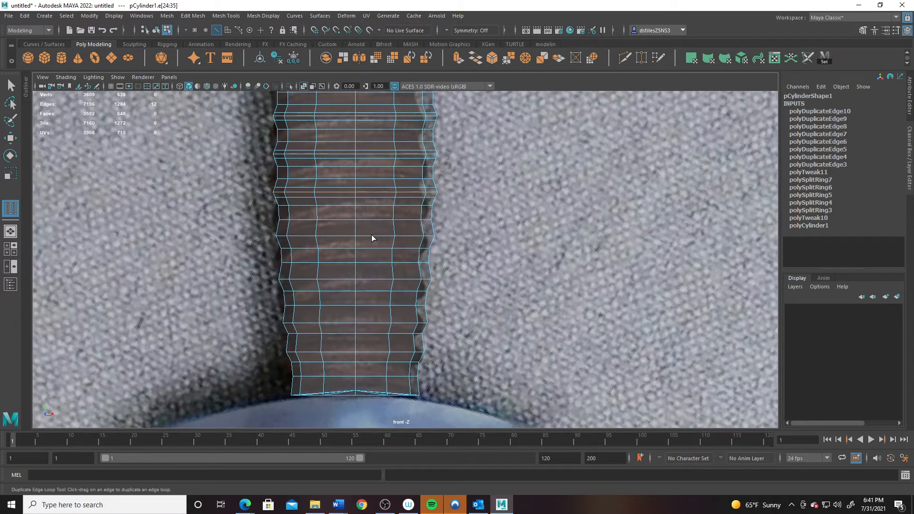
# - Duplicate the remaining ridge loops near the grip bottom and exit the tool
pyautogui.moveTo(380, 242); pyautogui.dragTo(383, 245)
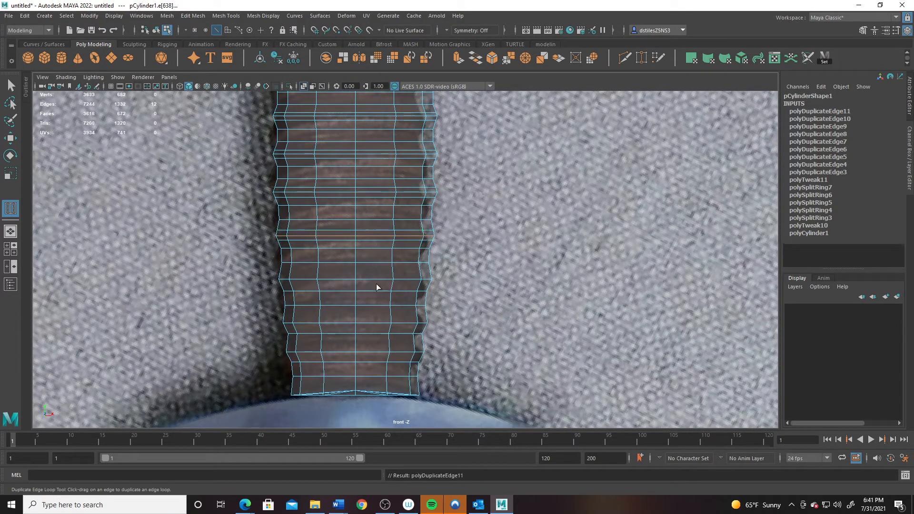
pyautogui.moveTo(370, 281); pyautogui.dragTo(380, 282)
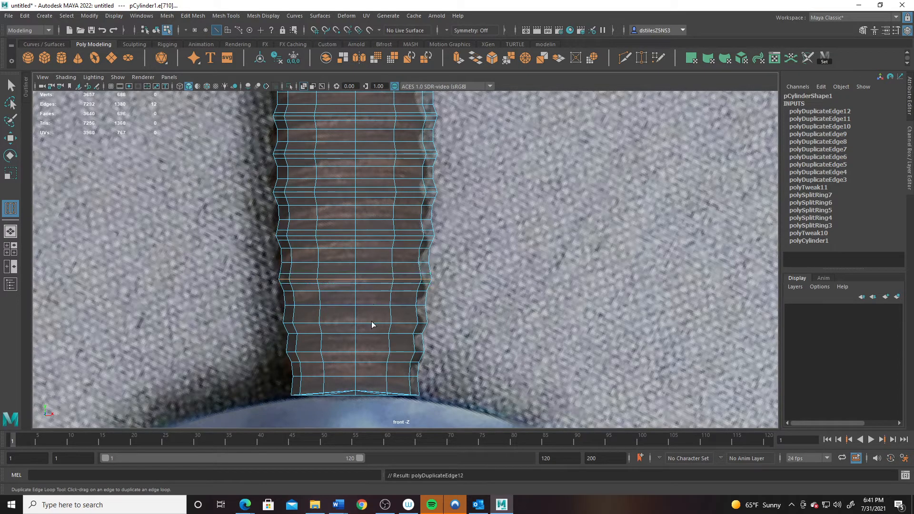
pyautogui.moveTo(371, 324); pyautogui.dragTo(379, 323)
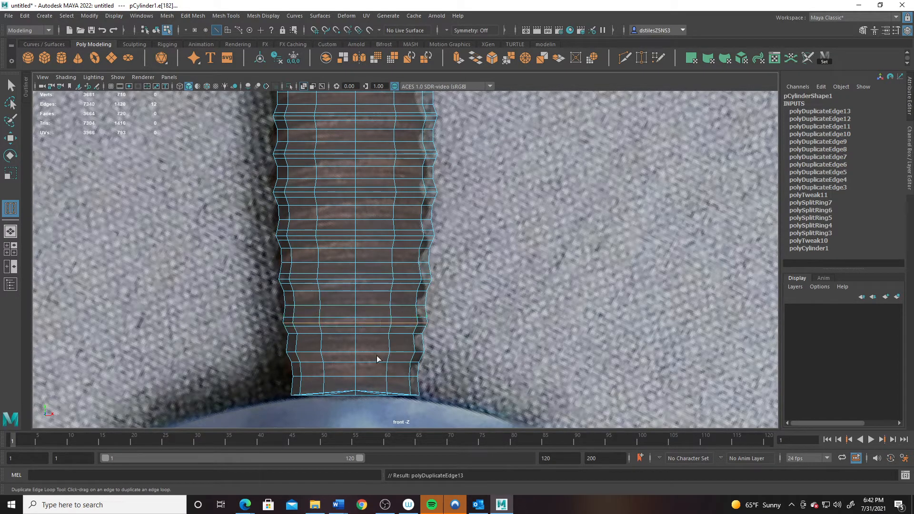
pyautogui.moveTo(376, 355); pyautogui.dragTo(380, 355)
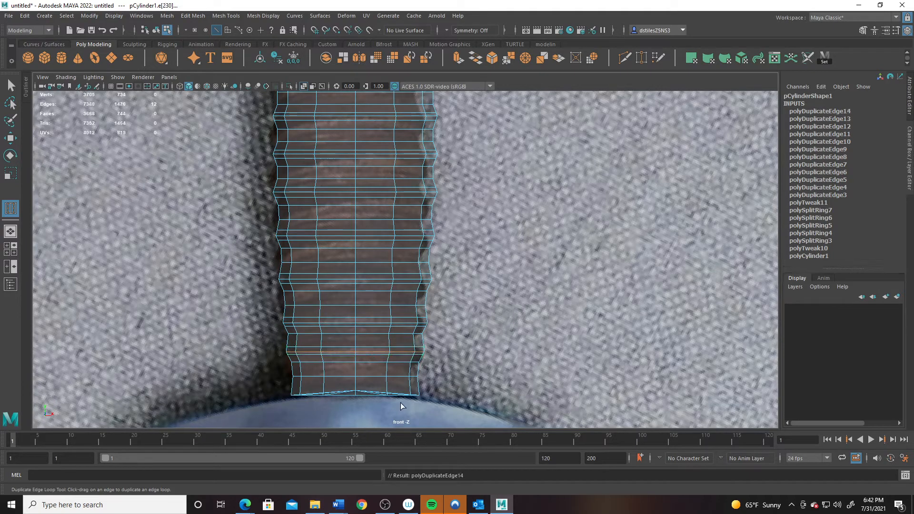
pyautogui.keyDown('alt'); pyautogui.moveTo(392, 217); pyautogui.dragTo(365, 362, button='middle'); pyautogui.keyUp('alt')
pyautogui.press('q')
pyautogui.keyDown('alt'); pyautogui.moveTo(364, 183); pyautogui.dragTo(365, 364, button='middle'); pyautogui.keyUp('alt')
# - Turn smooth preview back on (3) and switch the cylinder to face selection
pyautogui.scroll(1, 315, 303)
pyautogui.press('3')
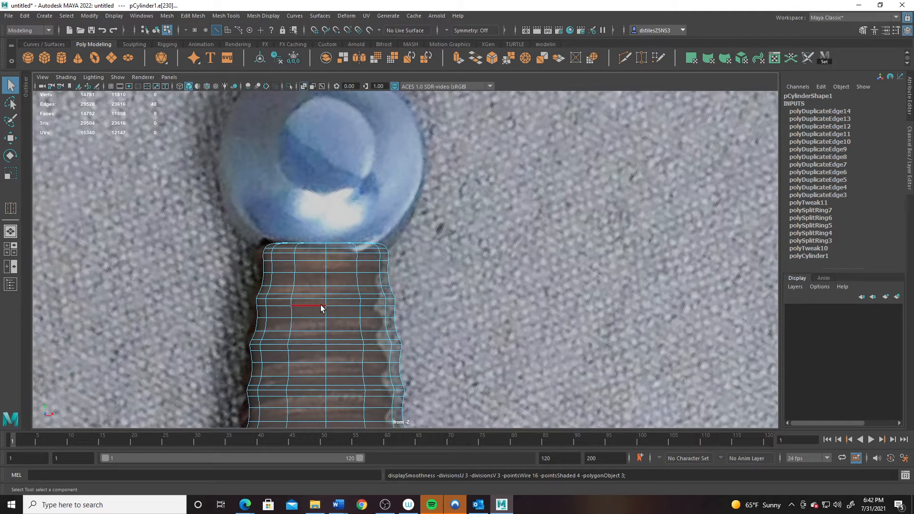
pyautogui.moveTo(321, 305); pyautogui.dragTo(335, 213, button='right')
pyautogui.moveTo(282, 301); pyautogui.dragTo(281, 269, button='right')
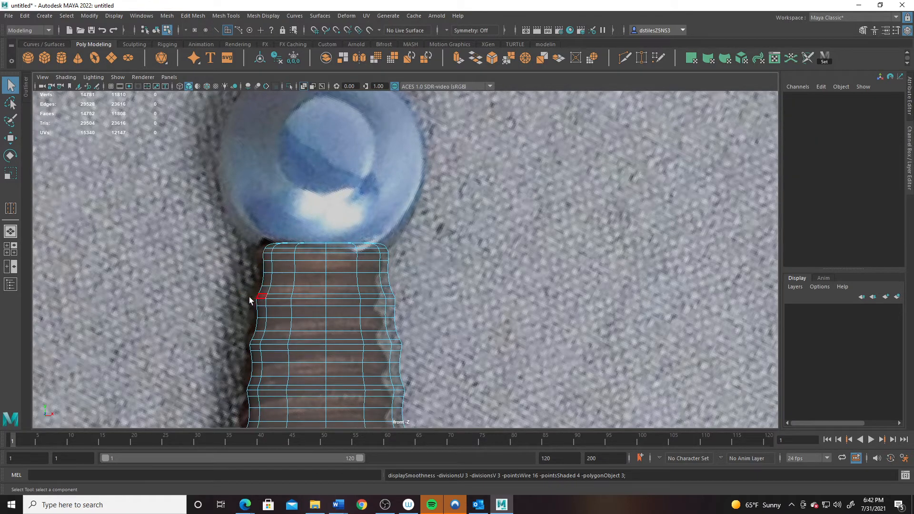
# - Marquee-select the first six alternate face rings along the grip
pyautogui.moveTo(249, 301); pyautogui.dragTo(418, 301)
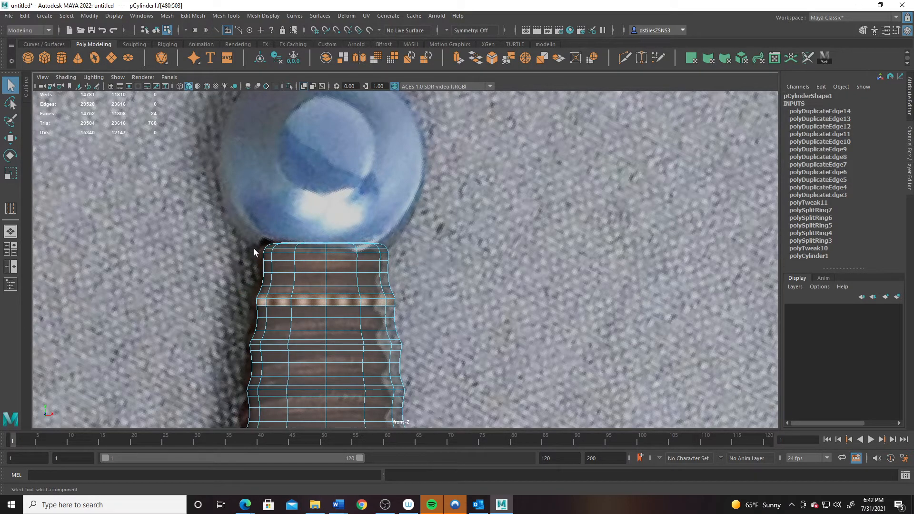
pyautogui.keyDown('shift'); pyautogui.moveTo(255, 253); pyautogui.dragTo(400, 259); pyautogui.keyUp('shift')
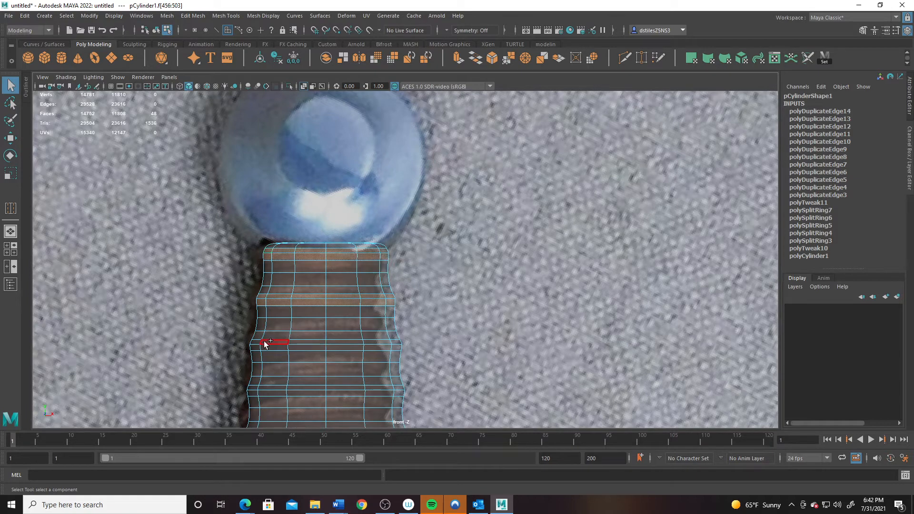
pyautogui.keyDown('shift'); pyautogui.moveTo(301, 347); pyautogui.dragTo(422, 346); pyautogui.keyUp('shift')
pyautogui.keyDown('alt'); pyautogui.moveTo(369, 352); pyautogui.dragTo(383, 240, button='middle'); pyautogui.keyUp('alt')
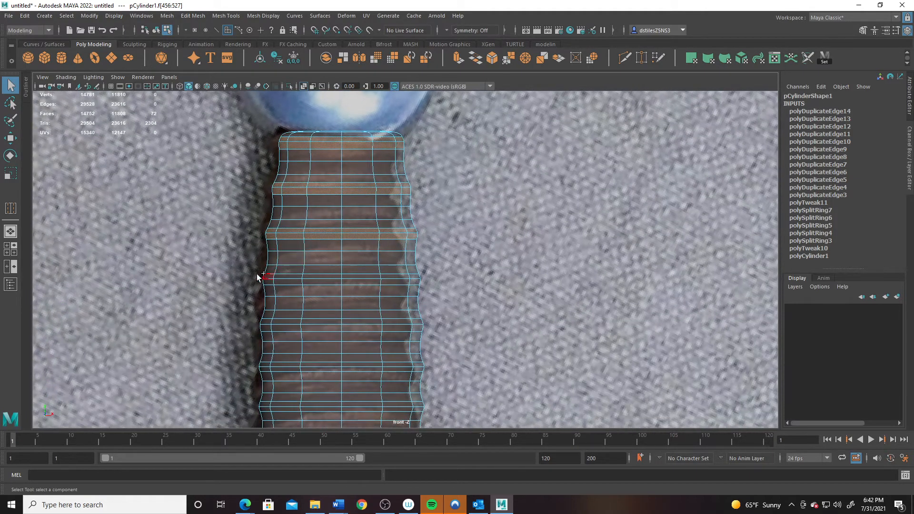
pyautogui.keyDown('shift'); pyautogui.moveTo(349, 282); pyautogui.dragTo(445, 281); pyautogui.keyUp('shift')
pyautogui.keyDown('alt'); pyautogui.moveTo(373, 316); pyautogui.dragTo(383, 288, button='middle'); pyautogui.keyUp('alt')
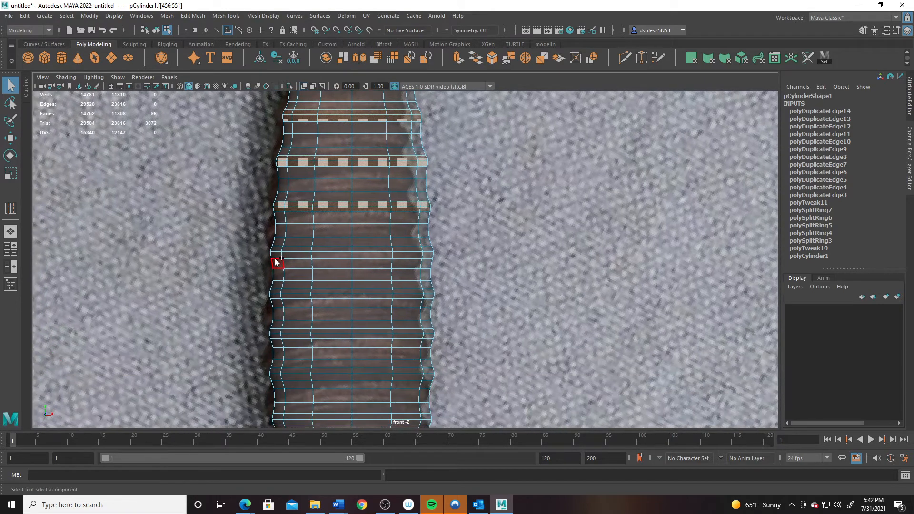
pyautogui.keyDown('shift'); pyautogui.moveTo(334, 257); pyautogui.dragTo(435, 256); pyautogui.keyUp('shift')
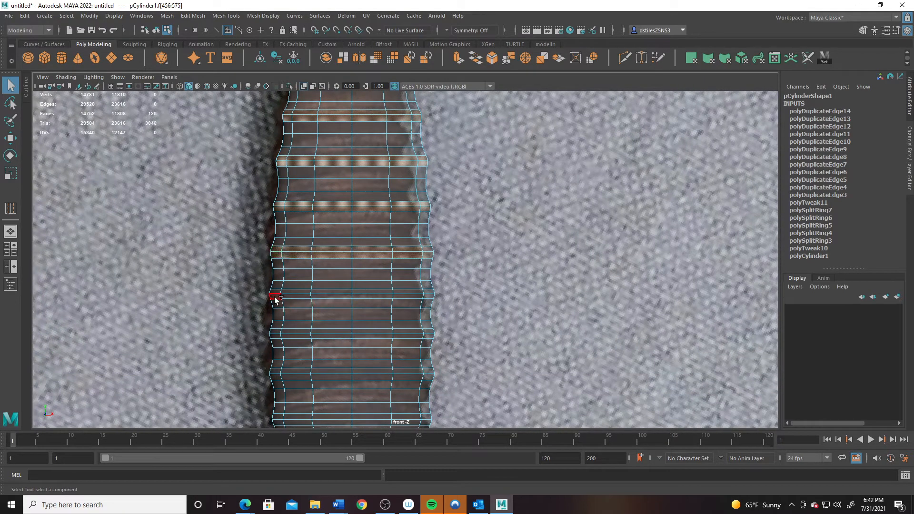
pyautogui.keyDown('shift'); pyautogui.moveTo(335, 298); pyautogui.dragTo(434, 298); pyautogui.keyUp('shift')
pyautogui.keyDown('alt'); pyautogui.moveTo(434, 298); pyautogui.dragTo(314, 220, button='middle'); pyautogui.keyUp('alt')
# - Add the seventh through twelfth alternate face rings to the selection
pyautogui.keyDown('shift'); pyautogui.moveTo(311, 223); pyautogui.dragTo(310, 222); pyautogui.keyUp('shift')
pyautogui.keyDown('shift'); pyautogui.moveTo(281, 234); pyautogui.dragTo(270, 243); pyautogui.keyUp('shift')
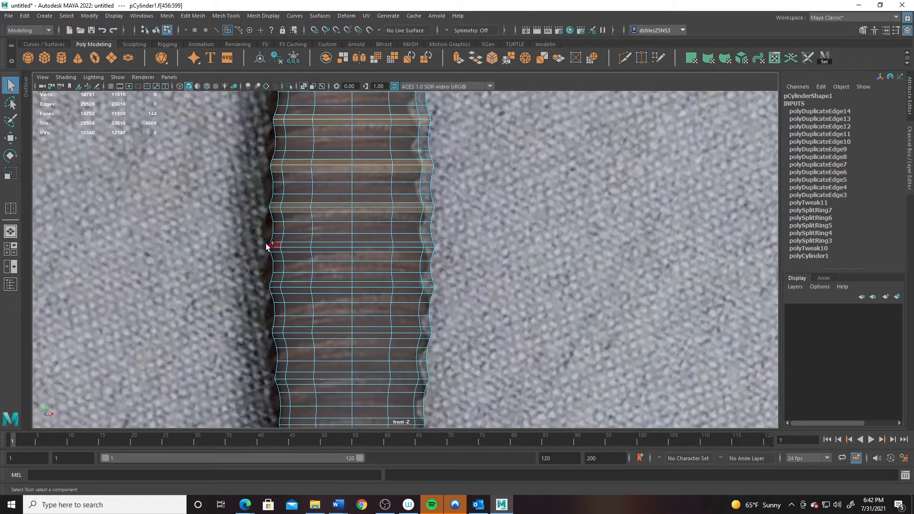
pyautogui.keyDown('shift'); pyautogui.moveTo(337, 249); pyautogui.dragTo(465, 250); pyautogui.keyUp('shift')
pyautogui.keyDown('alt'); pyautogui.moveTo(367, 285); pyautogui.dragTo(293, 235, button='middle'); pyautogui.keyUp('alt')
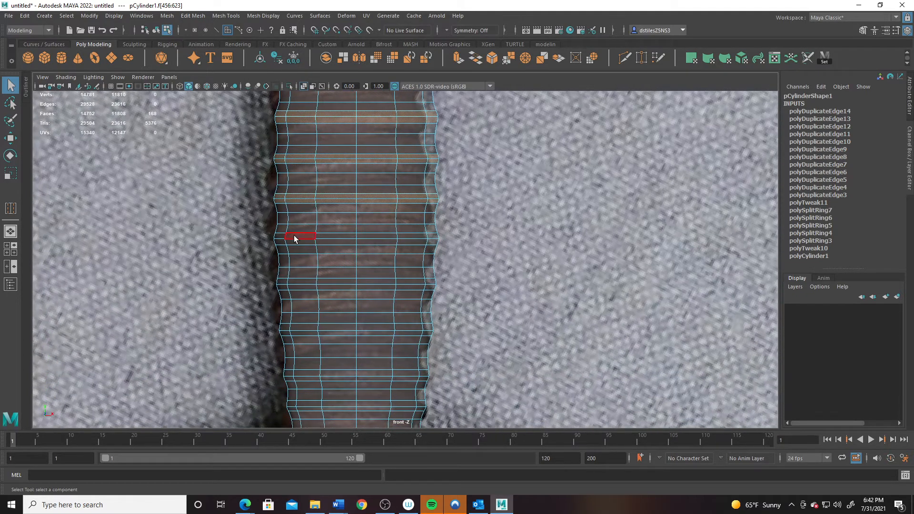
pyautogui.keyDown('shift'); pyautogui.moveTo(424, 241); pyautogui.dragTo(427, 241); pyautogui.keyUp('shift')
pyautogui.keyDown('shift'); pyautogui.moveTo(356, 290); pyautogui.dragTo(314, 298); pyautogui.keyUp('shift')
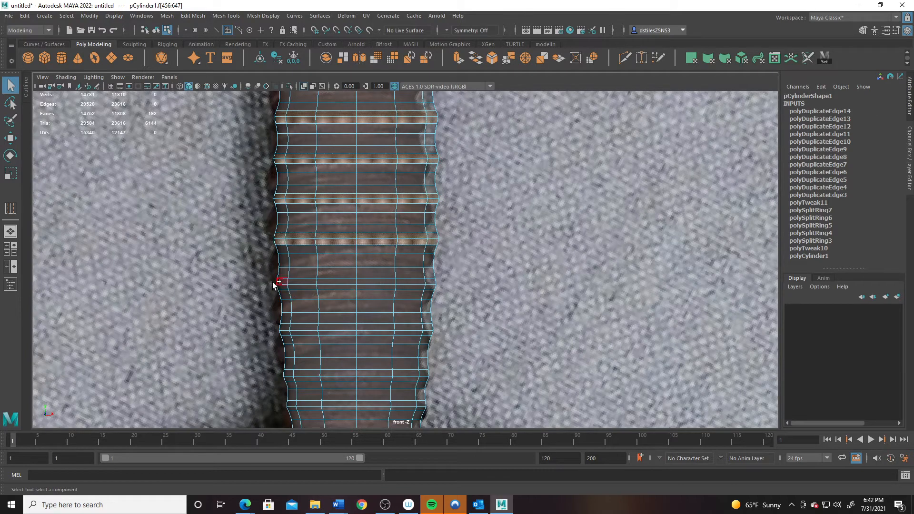
pyautogui.keyDown('shift'); pyautogui.moveTo(449, 293); pyautogui.dragTo(451, 293); pyautogui.keyUp('shift')
pyautogui.keyDown('shift'); pyautogui.moveTo(319, 342); pyautogui.dragTo(454, 329); pyautogui.keyUp('shift')
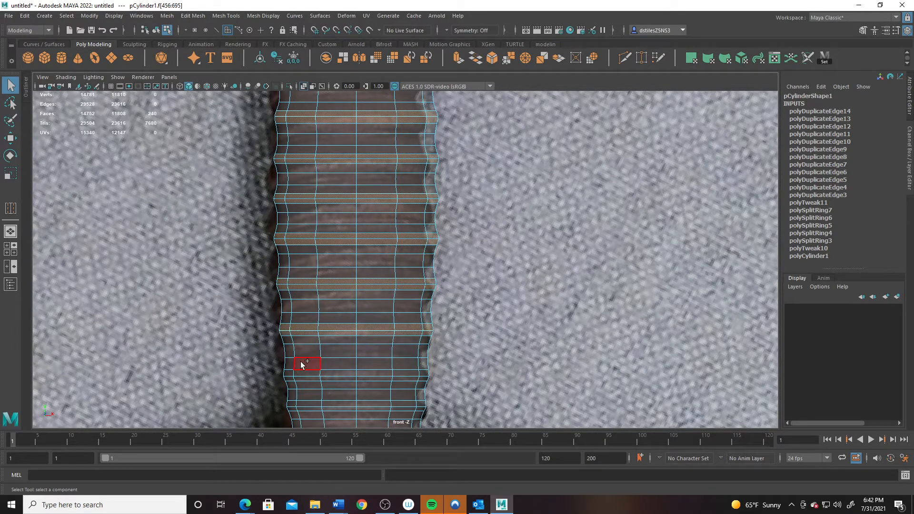
pyautogui.keyDown('shift'); pyautogui.moveTo(368, 378); pyautogui.dragTo(456, 379); pyautogui.keyUp('shift')
pyautogui.keyDown('alt'); pyautogui.moveTo(276, 403); pyautogui.dragTo(266, 275, button='middle'); pyautogui.keyUp('alt')
pyautogui.keyDown('shift'); pyautogui.moveTo(267, 278); pyautogui.dragTo(423, 281); pyautogui.keyUp('shift')
# - Scale the selected face rings slightly outward and view the result in perspective
pyautogui.press('r')
pyautogui.keyDown('alt'); pyautogui.moveTo(357, 199); pyautogui.dragTo(354, 309, button='middle'); pyautogui.keyUp('alt')
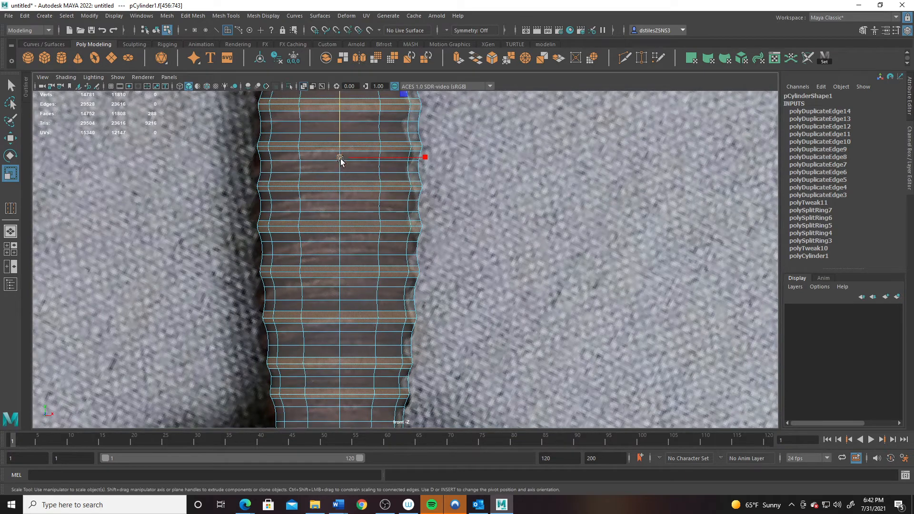
pyautogui.moveTo(341, 159); pyautogui.dragTo(349, 161)
pyautogui.keyDown('alt'); pyautogui.moveTo(343, 152); pyautogui.dragTo(321, 245, button='middle'); pyautogui.keyUp('alt')
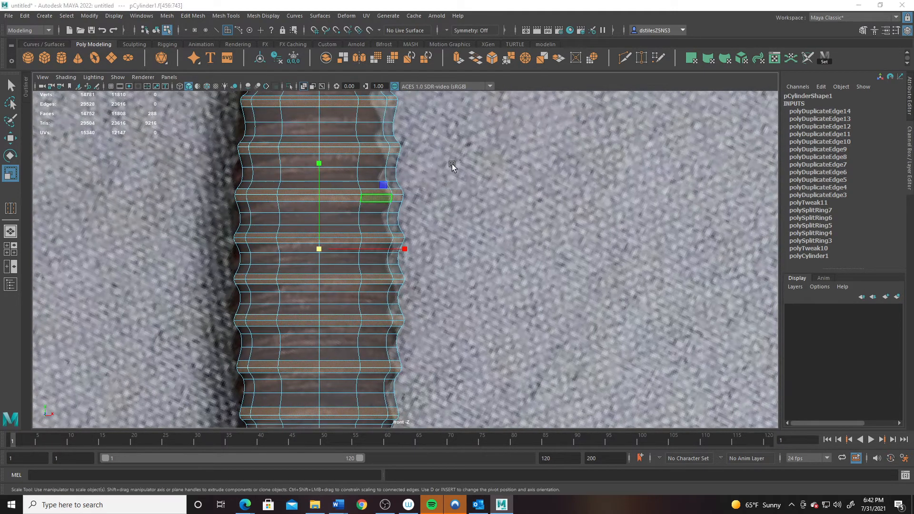
pyautogui.press('space')
pyautogui.press('space')
pyautogui.moveTo(377, 204); pyautogui.dragTo(424, 189, button='right')
# - Orbit and zoom around the grip to check its shape, then return to the front view
pyautogui.click(465, 266)
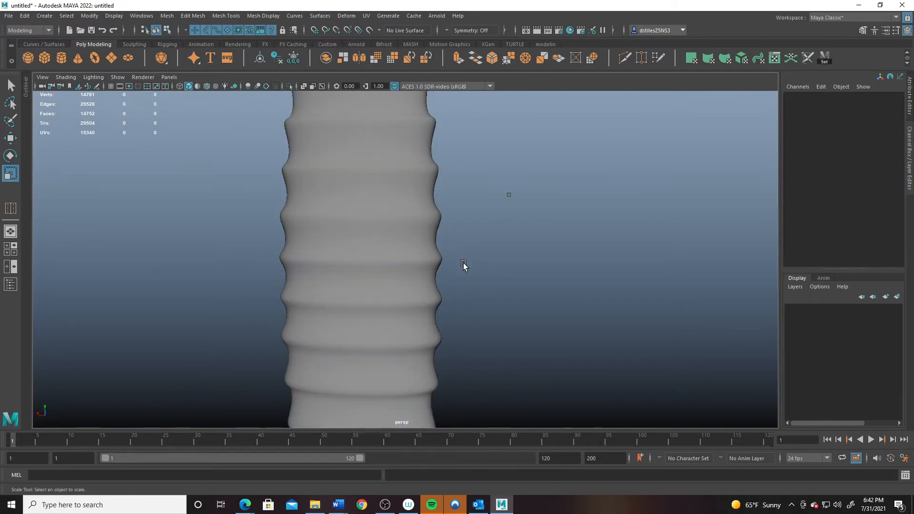
pyautogui.keyDown('alt'); pyautogui.moveTo(464, 266); pyautogui.dragTo(343, 239, button='right'); pyautogui.keyUp('alt')
pyautogui.keyDown('alt'); pyautogui.moveTo(343, 240); pyautogui.dragTo(295, 276); pyautogui.keyUp('alt')
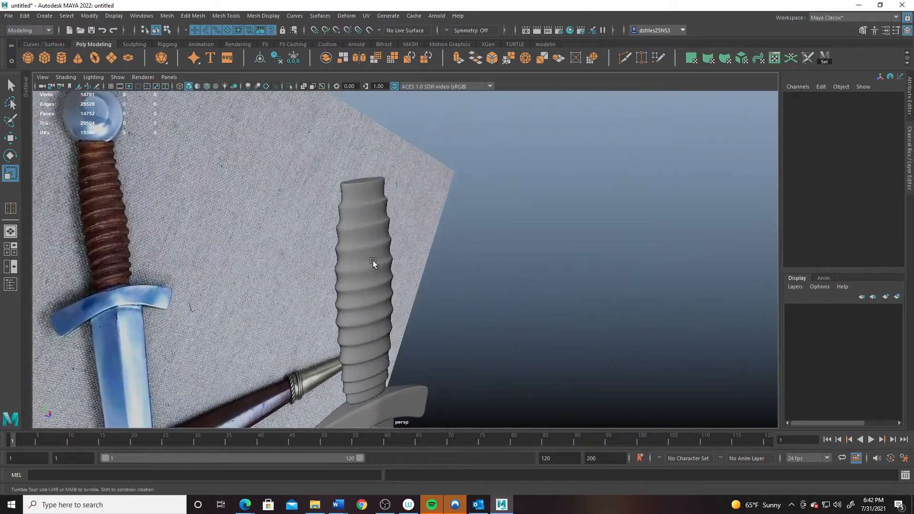
pyautogui.keyDown('alt'); pyautogui.moveTo(373, 262); pyautogui.dragTo(409, 284); pyautogui.keyUp('alt')
pyautogui.click(370, 237)
pyautogui.keyDown('alt'); pyautogui.moveTo(269, 214); pyautogui.dragTo(359, 253, button='right'); pyautogui.keyUp('alt')
pyautogui.keyDown('alt'); pyautogui.moveTo(359, 253); pyautogui.dragTo(351, 249); pyautogui.keyUp('alt')
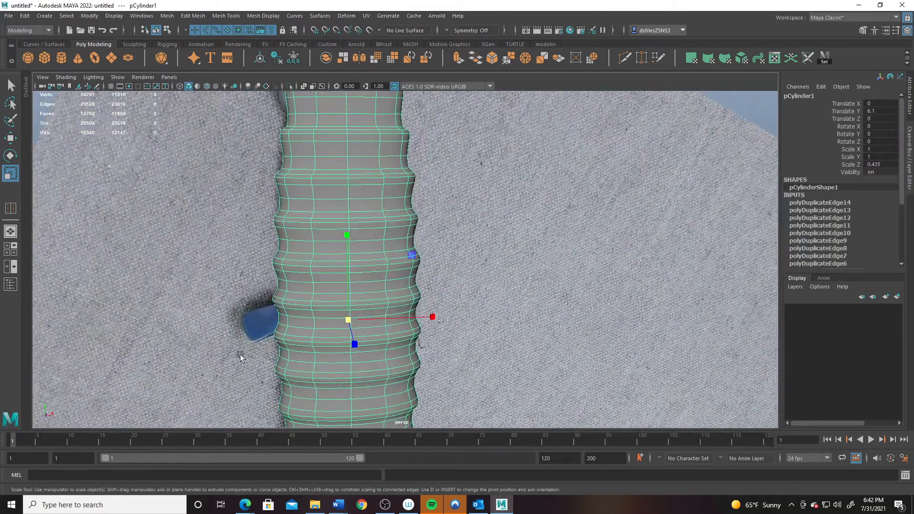
pyautogui.press('space')
pyautogui.press('space')
pyautogui.keyDown('alt'); pyautogui.moveTo(249, 154); pyautogui.dragTo(336, 278, button='middle'); pyautogui.keyUp('alt')
pyautogui.keyDown('alt'); pyautogui.moveTo(336, 278); pyautogui.dragTo(306, 270, button='right'); pyautogui.keyUp('alt')
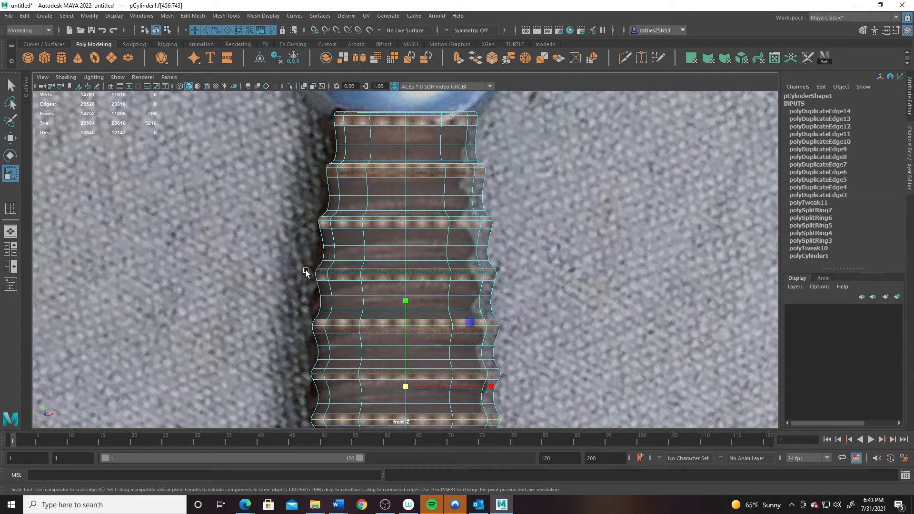
# - Stretch one face ring taller in Y and the ring above it to 1.439
pyautogui.moveTo(306, 270); pyautogui.dragTo(518, 277)
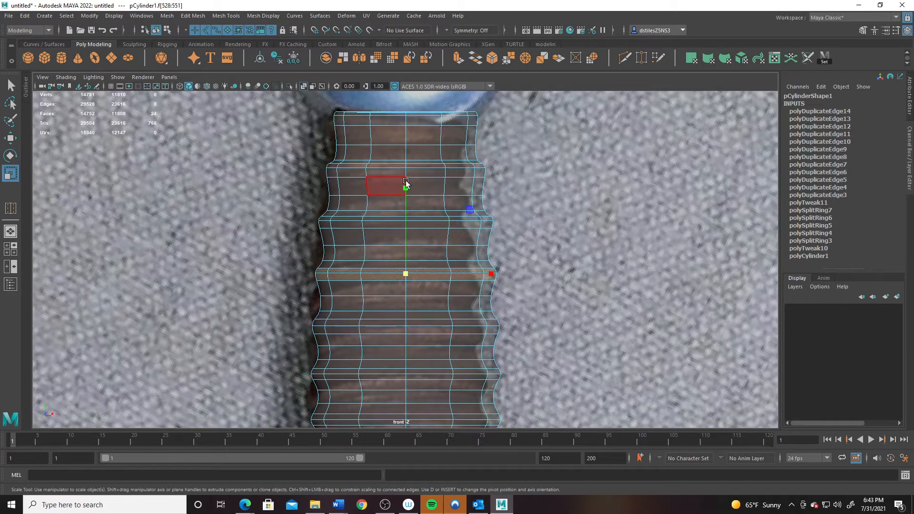
pyautogui.moveTo(406, 184); pyautogui.dragTo(408, 135)
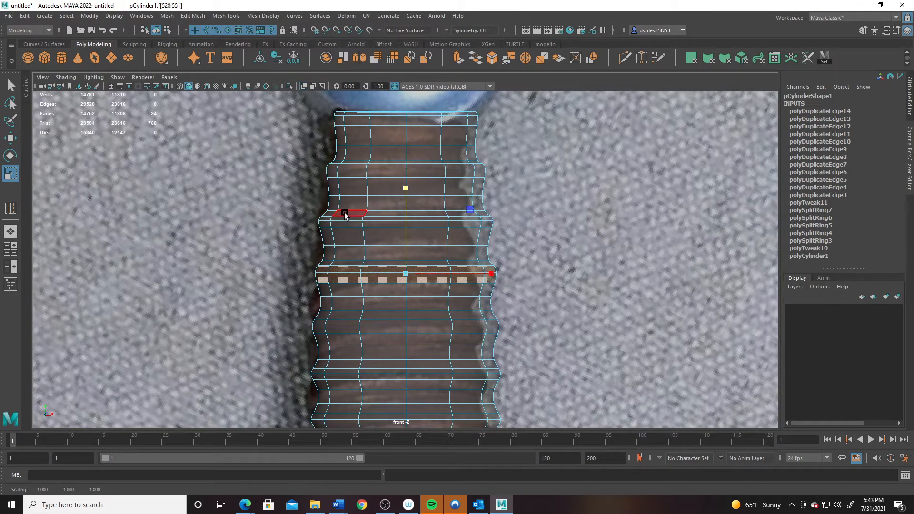
pyautogui.moveTo(312, 216); pyautogui.dragTo(516, 235)
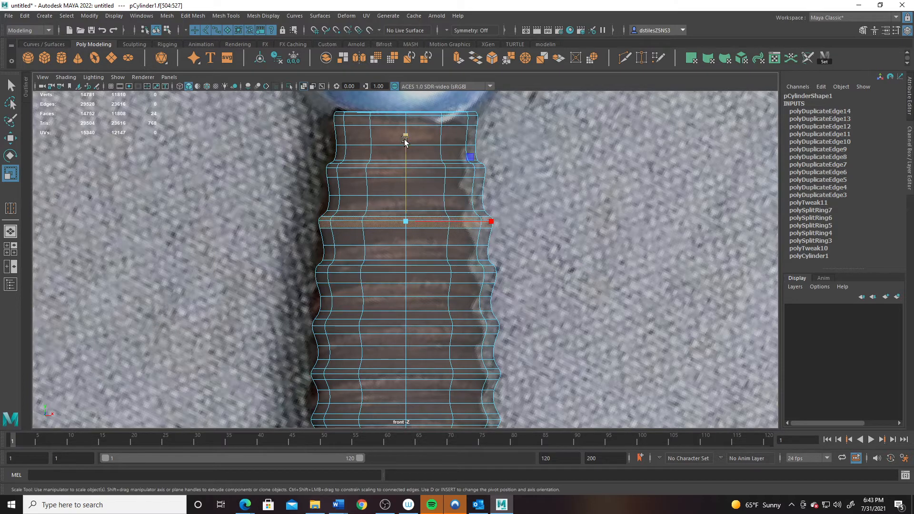
pyautogui.moveTo(406, 137); pyautogui.dragTo(407, 106)
pyautogui.press('w')
pyautogui.press('r')
# - Lower the next face ring up slightly and select the grip's top face ring
pyautogui.moveTo(318, 166); pyautogui.dragTo(509, 171)
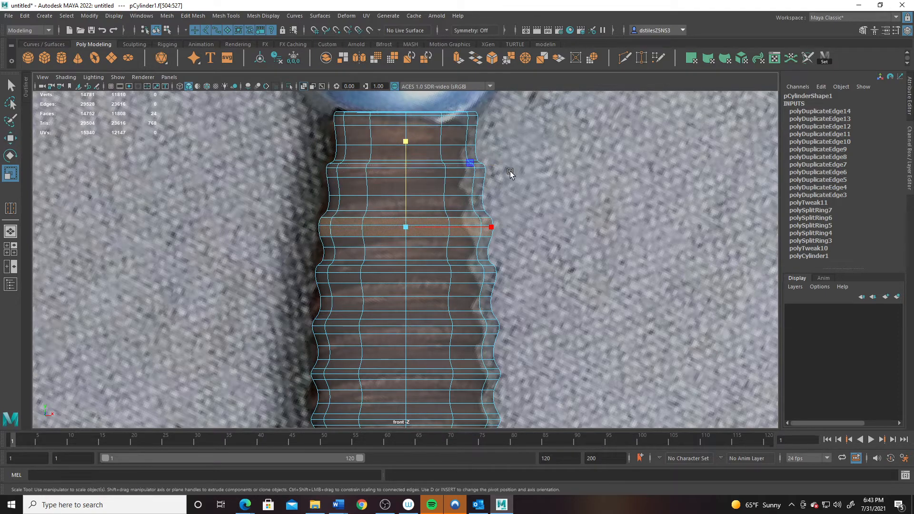
pyautogui.press('w')
pyautogui.moveTo(406, 101); pyautogui.dragTo(407, 86)
pyautogui.press('r')
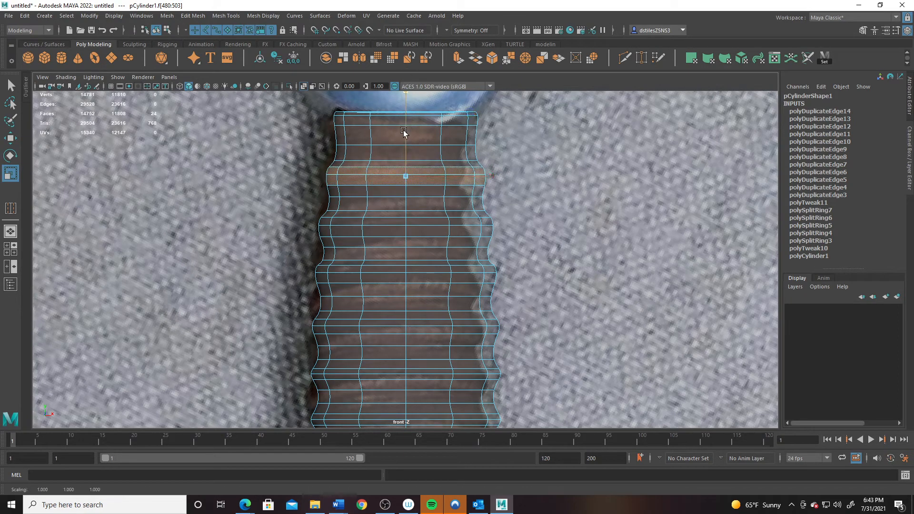
pyautogui.moveTo(330, 114); pyautogui.dragTo(451, 125)
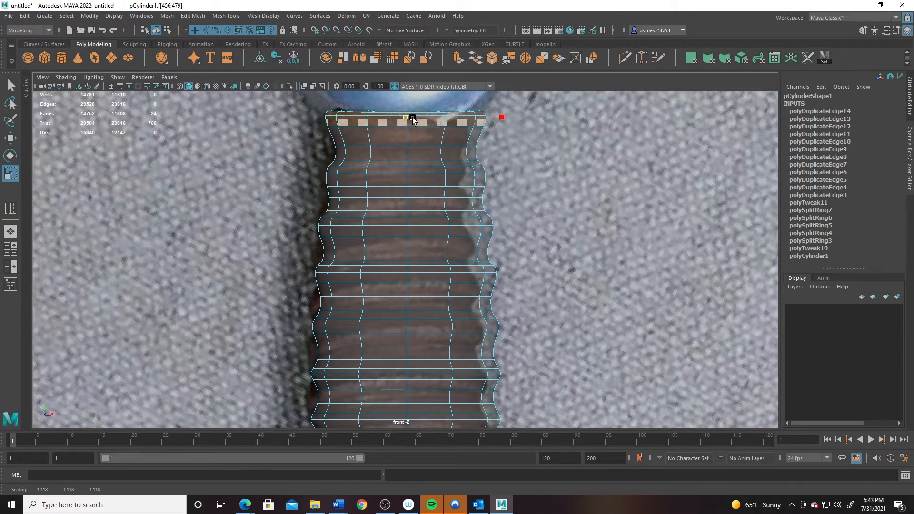
# - Frame the grip's lower end and raise its two bottom face rows slightly
pyautogui.keyDown('alt'); pyautogui.moveTo(427, 296); pyautogui.dragTo(420, 244, button='middle'); pyautogui.keyUp('alt')
pyautogui.keyDown('alt'); pyautogui.moveTo(394, 316); pyautogui.dragTo(388, 279, button='middle'); pyautogui.keyUp('alt')
pyautogui.keyDown('alt'); pyautogui.moveTo(388, 280); pyautogui.dragTo(341, 390, button='right'); pyautogui.keyUp('alt')
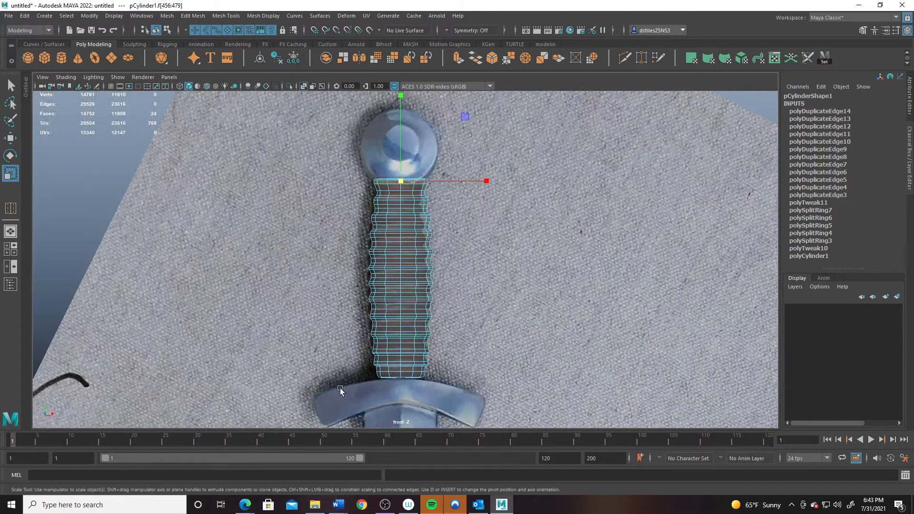
pyautogui.keyDown('alt'); pyautogui.moveTo(341, 390); pyautogui.dragTo(350, 329, button='middle'); pyautogui.keyUp('alt')
pyautogui.keyDown('alt'); pyautogui.moveTo(351, 329); pyautogui.dragTo(619, 422, button='right'); pyautogui.keyUp('alt')
pyautogui.keyDown('alt'); pyautogui.moveTo(423, 399); pyautogui.dragTo(400, 323, button='middle'); pyautogui.keyUp('alt')
pyautogui.keyDown('alt'); pyautogui.moveTo(400, 323); pyautogui.dragTo(417, 345, button='right'); pyautogui.keyUp('alt')
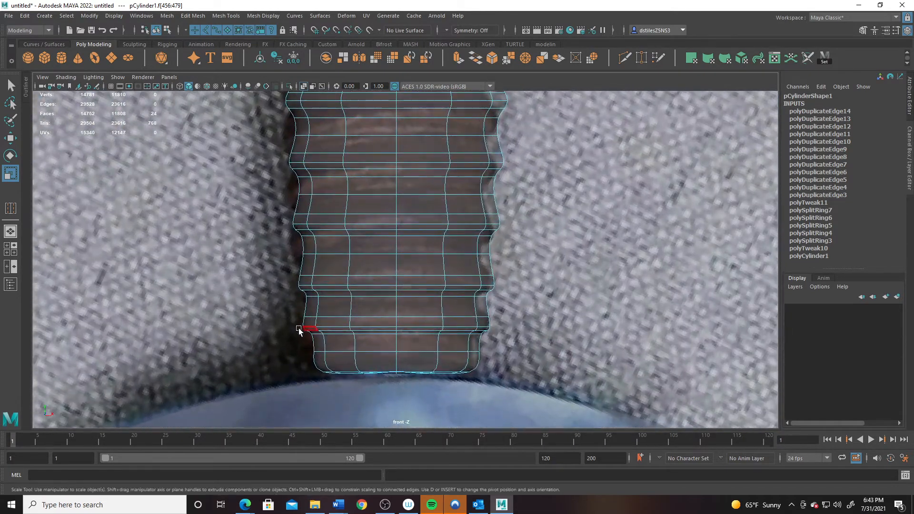
pyautogui.moveTo(319, 329); pyautogui.dragTo(502, 333)
pyautogui.press('w')
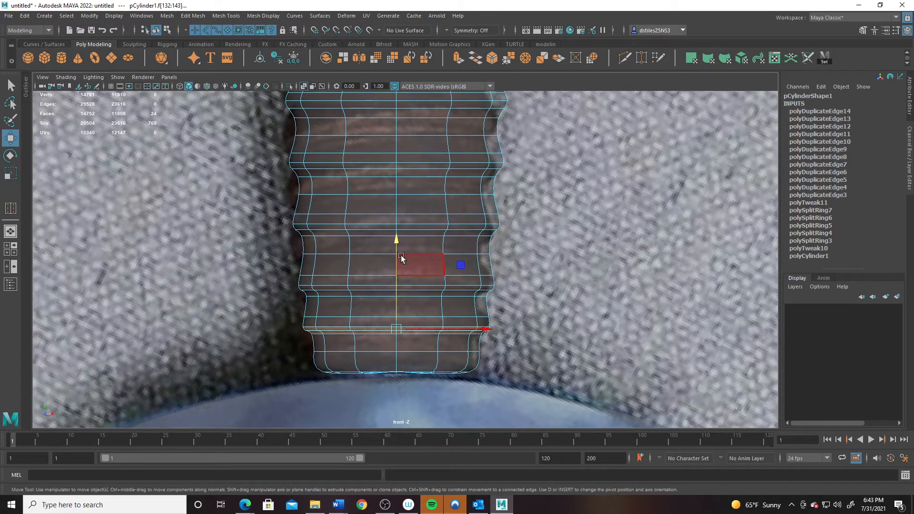
pyautogui.moveTo(398, 238); pyautogui.dragTo(397, 239)
pyautogui.hotkey('ctrl', 'z')
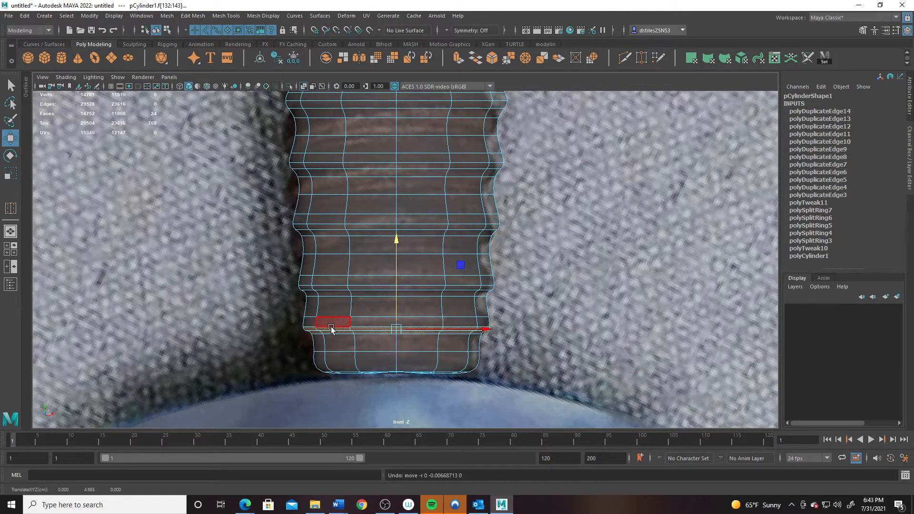
pyautogui.keyDown('shift'); pyautogui.moveTo(293, 325); pyautogui.dragTo(506, 336); pyautogui.keyUp('shift')
pyautogui.moveTo(394, 241)
pyautogui.mouseDown()
pyautogui.moveTo(397, 227)
pyautogui.moveTo(396, 235)
pyautogui.mouseUp()
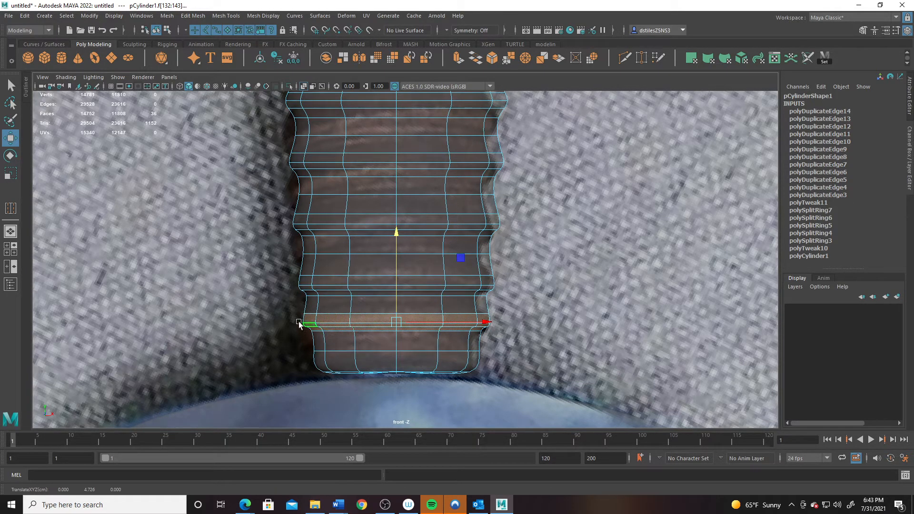
# - Raise the face ring near the grip's bottom and widen it slightly
pyautogui.moveTo(296, 319); pyautogui.dragTo(513, 324)
pyautogui.hotkey('ctrl', 'z')
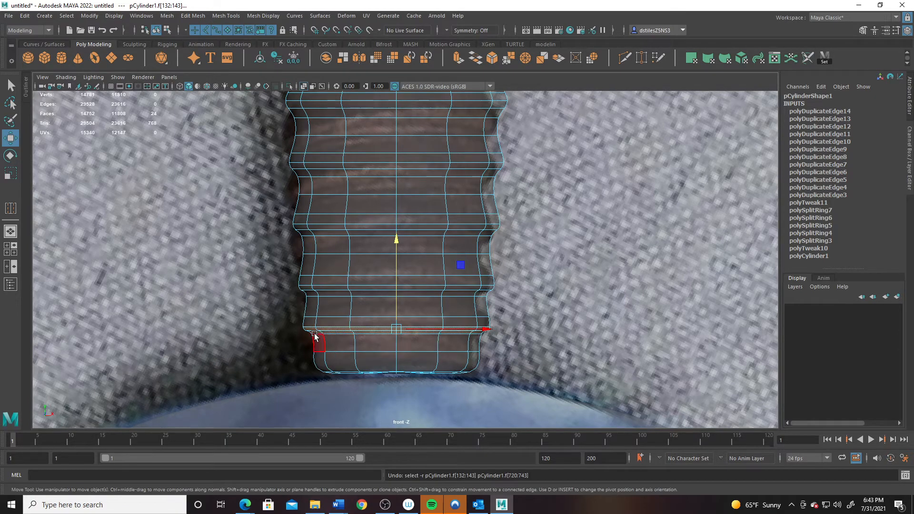
pyautogui.moveTo(292, 318); pyautogui.dragTo(523, 329)
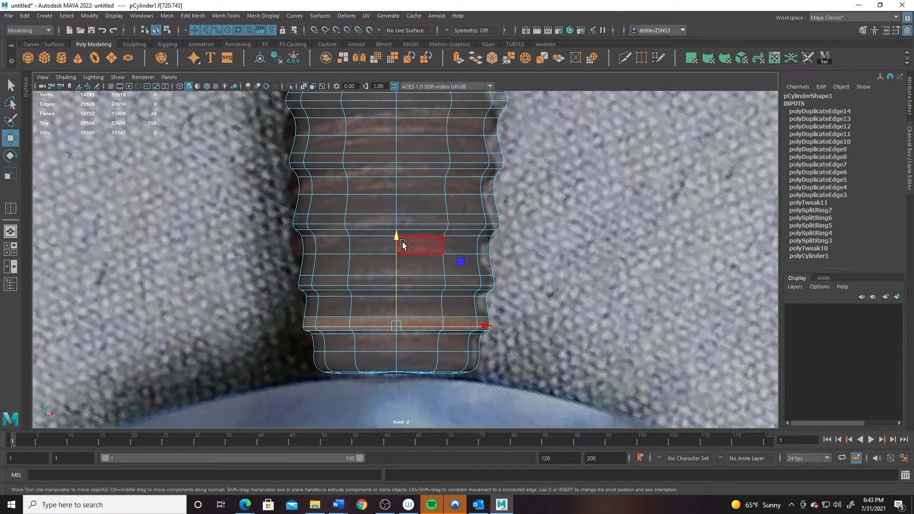
pyautogui.moveTo(402, 244); pyautogui.dragTo(398, 233)
pyautogui.press('r')
pyautogui.moveTo(396, 320); pyautogui.dragTo(402, 321)
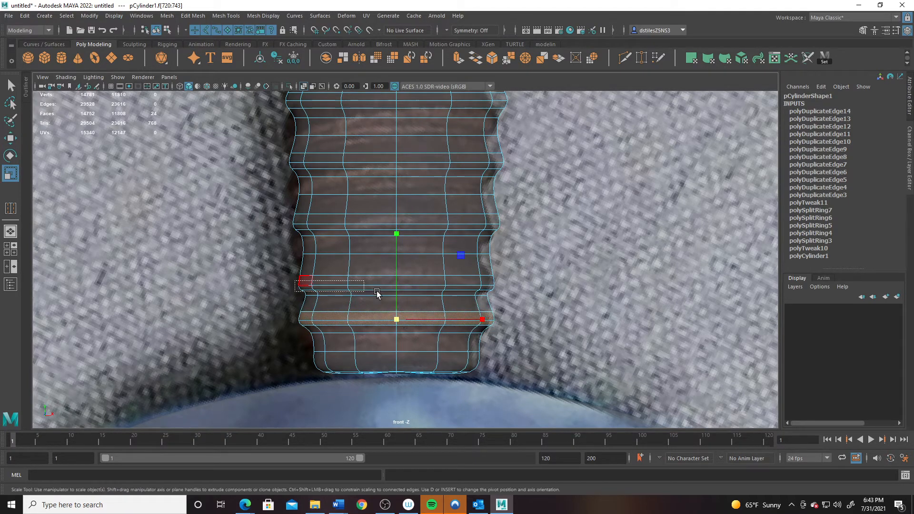
# - Raise the next face ring up and widen it to about 1.07
pyautogui.moveTo(296, 280); pyautogui.dragTo(500, 286)
pyautogui.press('w')
pyautogui.moveTo(395, 208); pyautogui.dragTo(398, 190)
pyautogui.press('r')
pyautogui.moveTo(397, 275); pyautogui.dragTo(404, 279)
# - Raise and slightly widen another face ring higher up the grip
pyautogui.keyDown('alt'); pyautogui.moveTo(399, 249); pyautogui.dragTo(404, 325, button='middle'); pyautogui.keyUp('alt')
pyautogui.moveTo(290, 298); pyautogui.dragTo(521, 302)
pyautogui.press('w')
pyautogui.moveTo(402, 216); pyautogui.dragTo(400, 206)
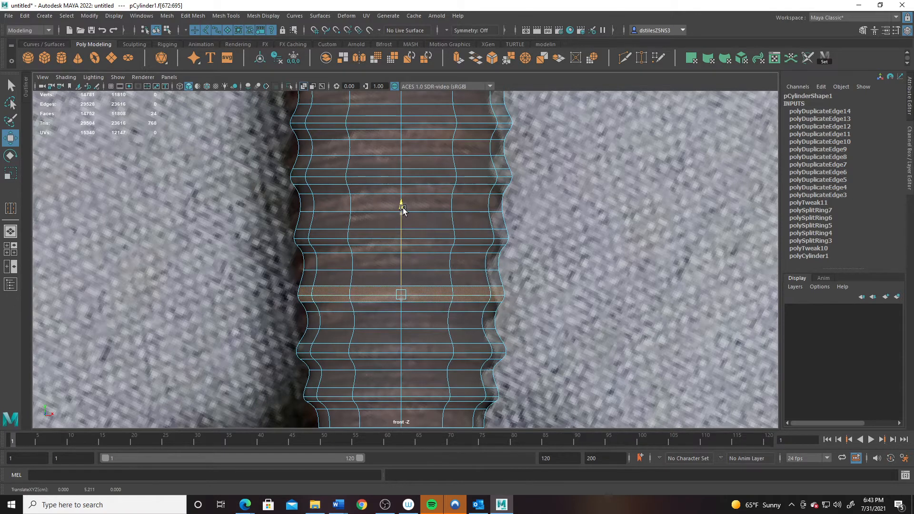
pyautogui.press('r')
pyautogui.moveTo(400, 296); pyautogui.dragTo(405, 298)
pyautogui.press('w')
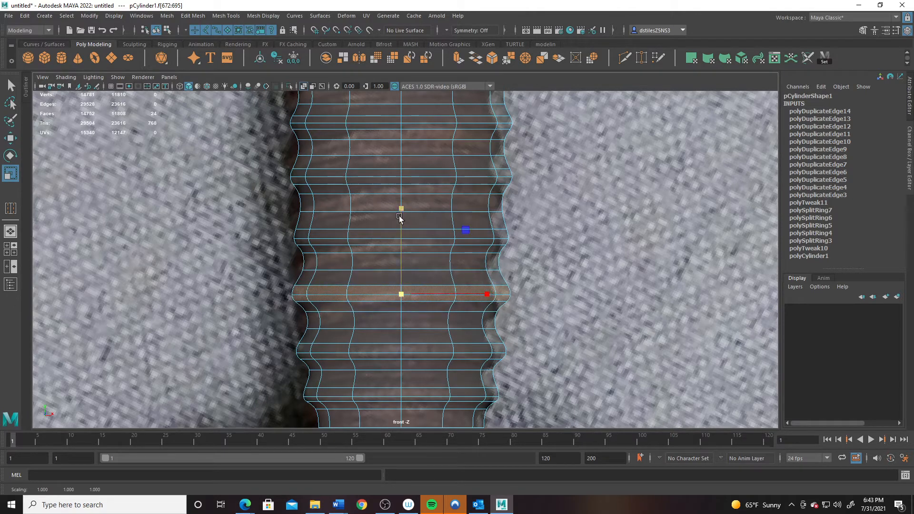
pyautogui.moveTo(402, 209); pyautogui.dragTo(402, 202)
pyautogui.press('space')
pyautogui.press('space')
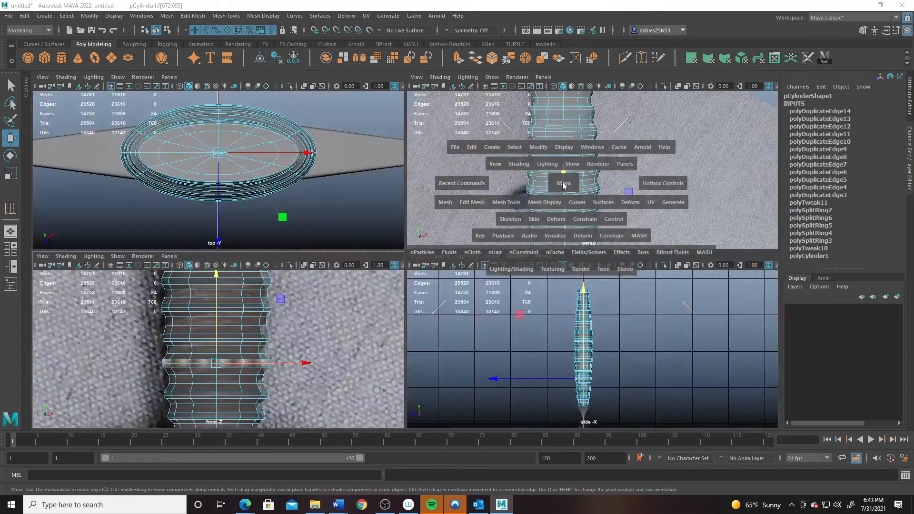
# - Return to Object Mode and orbit the perspective view to check the grip against the reference
pyautogui.moveTo(358, 249); pyautogui.dragTo(482, 168, button='right')
pyautogui.keyDown('alt'); pyautogui.moveTo(438, 189); pyautogui.dragTo(223, 207, button='right'); pyautogui.keyUp('alt')
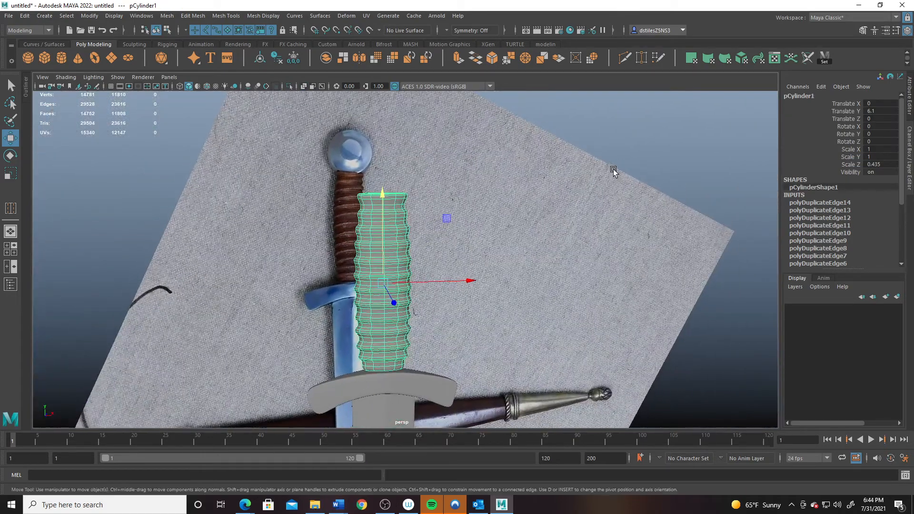
pyautogui.click(555, 302)
pyautogui.keyDown('alt'); pyautogui.moveTo(555, 302); pyautogui.dragTo(430, 294); pyautogui.keyUp('alt')
pyautogui.keyDown('alt'); pyautogui.moveTo(430, 293); pyautogui.dragTo(446, 330, button='right'); pyautogui.keyUp('alt')
pyautogui.keyDown('alt'); pyautogui.moveTo(424, 344); pyautogui.dragTo(430, 315, button='middle'); pyautogui.keyUp('alt')
pyautogui.keyDown('alt'); pyautogui.moveTo(412, 305); pyautogui.dragTo(425, 308, button='right'); pyautogui.keyUp('alt')
pyautogui.keyDown('alt'); pyautogui.moveTo(425, 307); pyautogui.dragTo(381, 326); pyautogui.keyUp('alt')
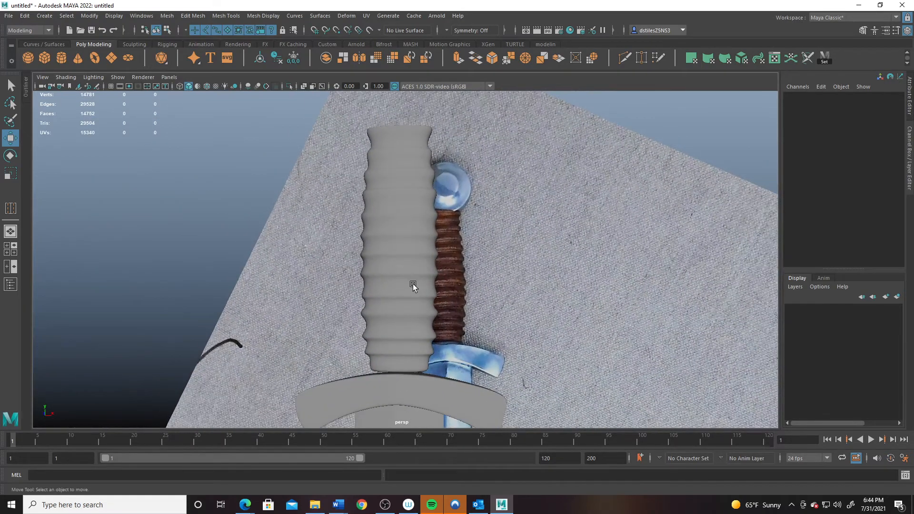
pyautogui.keyDown('alt'); pyautogui.moveTo(416, 283); pyautogui.dragTo(237, 332); pyautogui.keyUp('alt')
# - In the maximized front view, marquee-select the vertices at the grip's bottom end
pyautogui.press('space')
pyautogui.press('space')
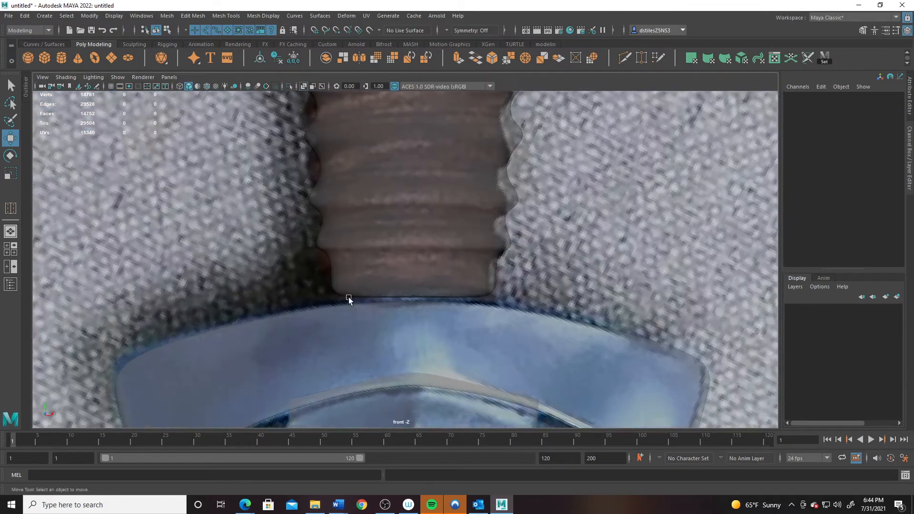
pyautogui.keyDown('alt'); pyautogui.moveTo(349, 300); pyautogui.dragTo(361, 242, button='right'); pyautogui.keyUp('alt')
pyautogui.keyDown('alt'); pyautogui.moveTo(362, 243); pyautogui.dragTo(329, 300, button='middle'); pyautogui.keyUp('alt')
pyautogui.keyDown('alt'); pyautogui.moveTo(329, 300); pyautogui.dragTo(392, 302, button='right'); pyautogui.keyUp('alt')
pyautogui.moveTo(391, 252); pyautogui.dragTo(336, 256, button='right')
pyautogui.moveTo(291, 296); pyautogui.dragTo(439, 350)
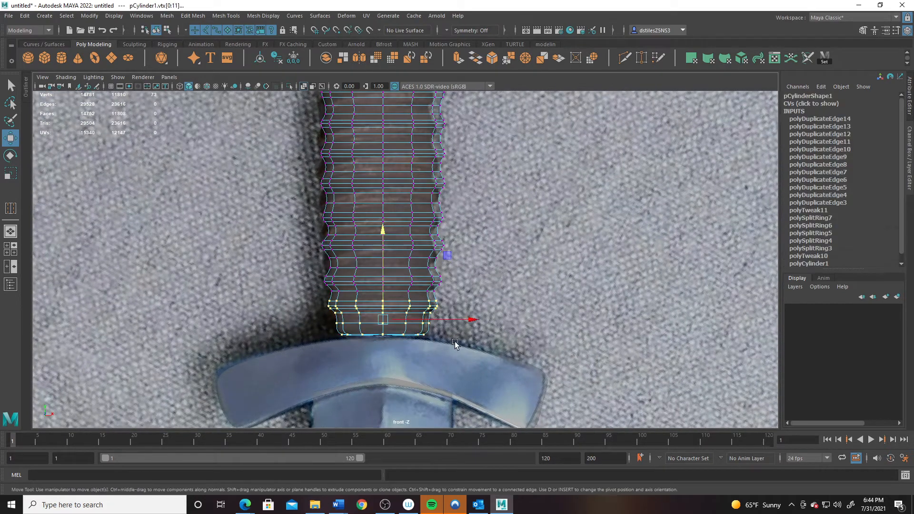
# - Narrow the bottom vertices sideways and widen a higher ridge along X only
pyautogui.press('r')
pyautogui.moveTo(467, 321); pyautogui.dragTo(460, 321)
pyautogui.moveTo(309, 265); pyautogui.dragTo(465, 279)
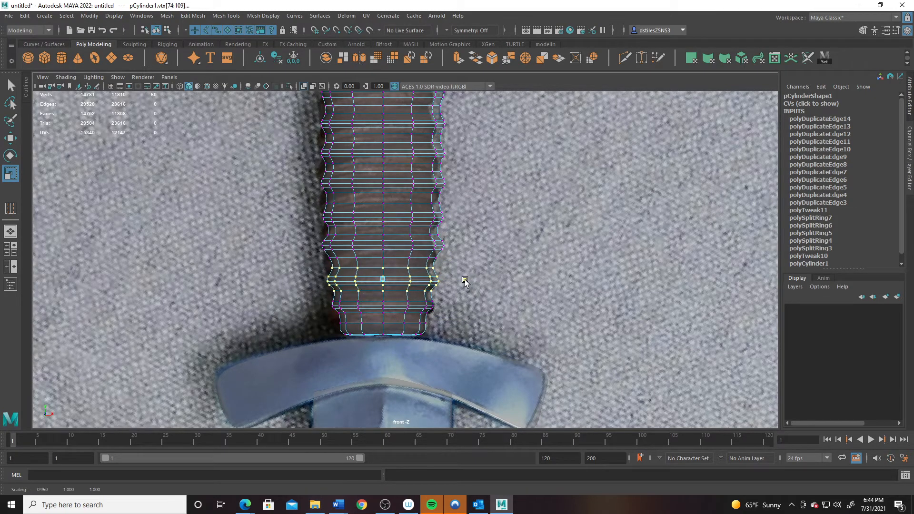
pyautogui.moveTo(310, 207); pyautogui.dragTo(468, 228)
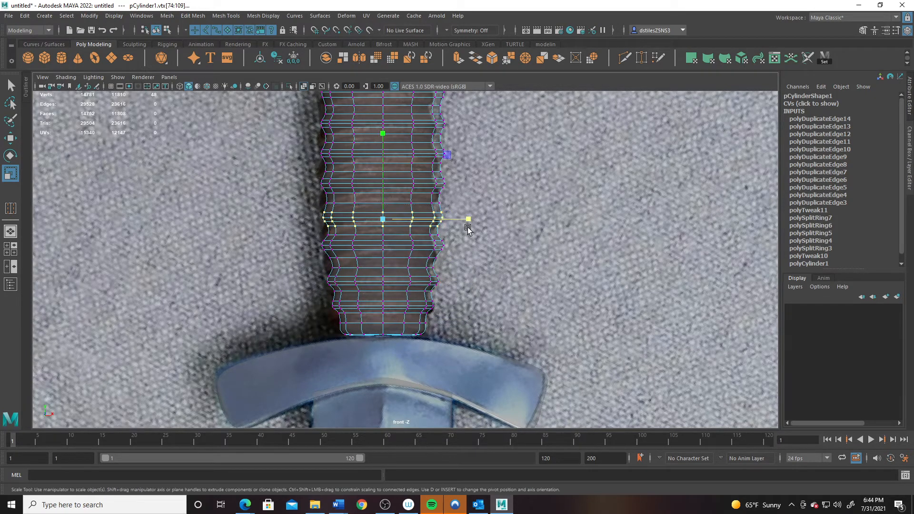
pyautogui.moveTo(387, 218); pyautogui.dragTo(389, 219)
pyautogui.hotkey('ctrl', 'z')
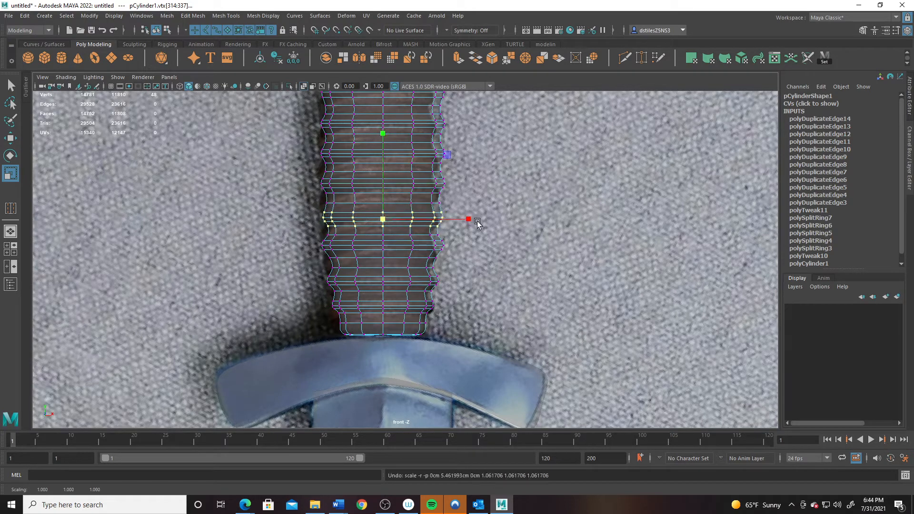
pyautogui.moveTo(468, 220); pyautogui.dragTo(474, 222)
pyautogui.keyDown('alt'); pyautogui.moveTo(474, 221); pyautogui.dragTo(455, 334, button='middle'); pyautogui.keyUp('alt')
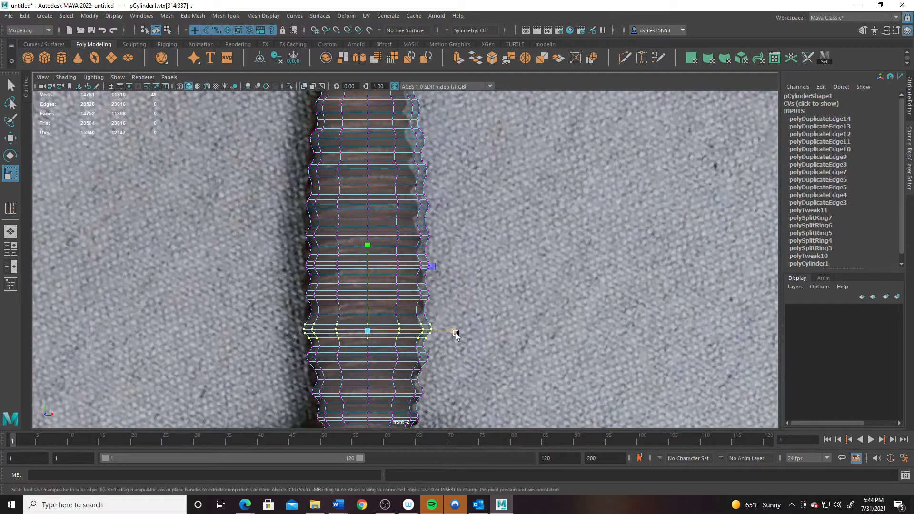
pyautogui.moveTo(456, 334); pyautogui.dragTo(456, 334)
# - Select further vertex rings higher up the grip
pyautogui.moveTo(292, 288); pyautogui.dragTo(453, 300)
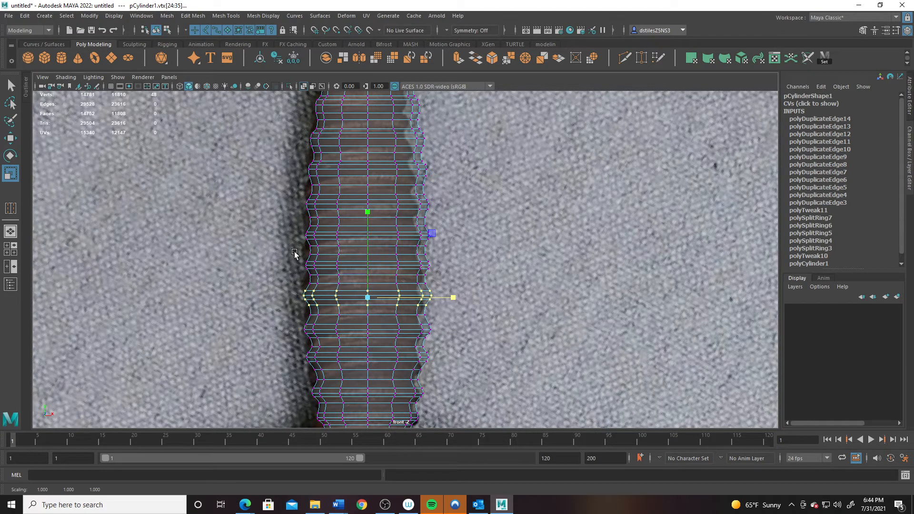
pyautogui.moveTo(294, 252); pyautogui.dragTo(452, 285)
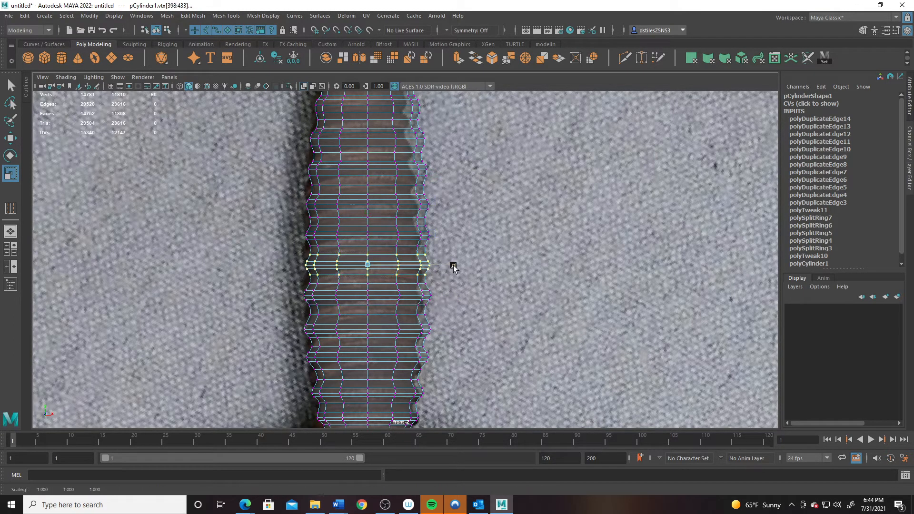
pyautogui.scroll(-8, 295, 265)
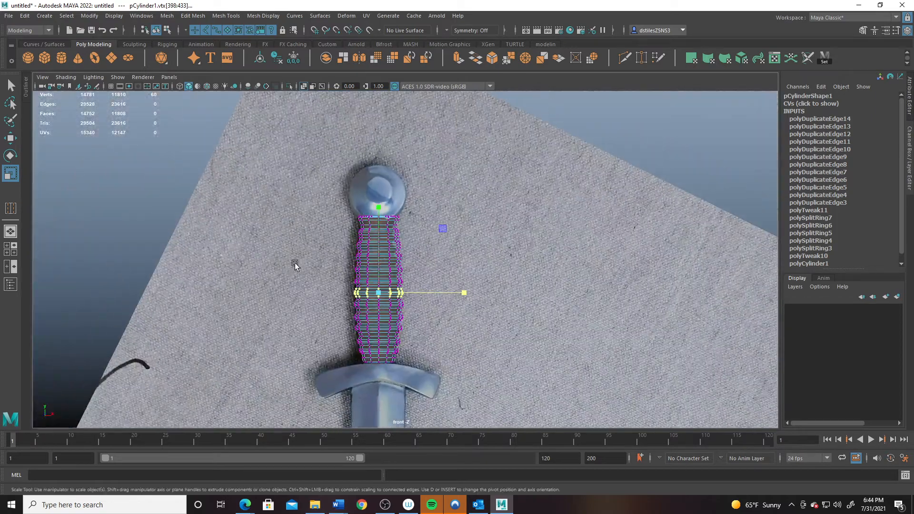
# - Delete the grip cylinder's top cap faces from the top view, leaving that end open
pyautogui.press('space')
pyautogui.press('space')
pyautogui.moveTo(419, 215); pyautogui.dragTo(422, 210, button='right')
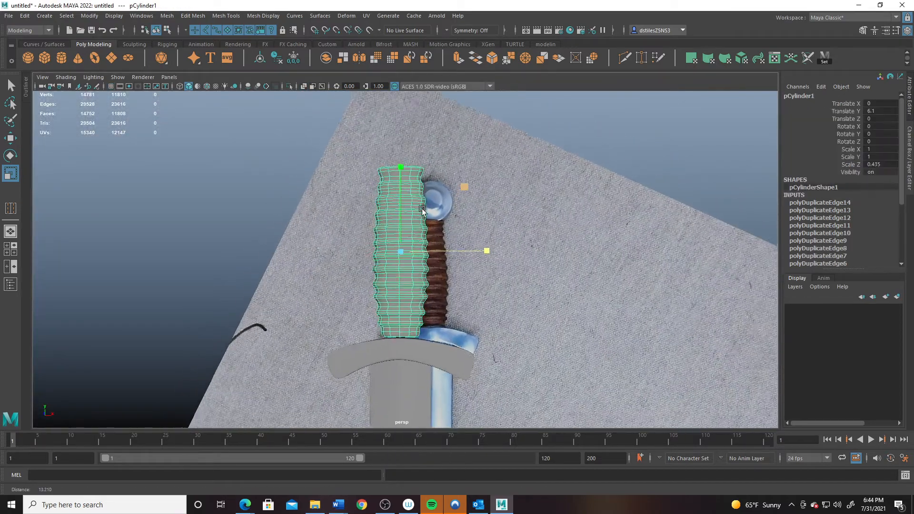
pyautogui.keyDown('alt'); pyautogui.moveTo(422, 210); pyautogui.dragTo(293, 296); pyautogui.keyUp('alt')
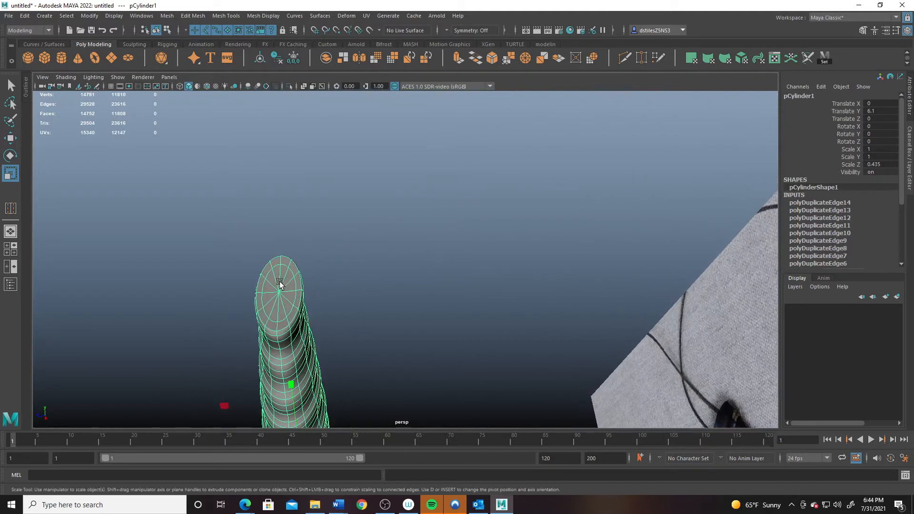
pyautogui.press('space')
pyautogui.press('space')
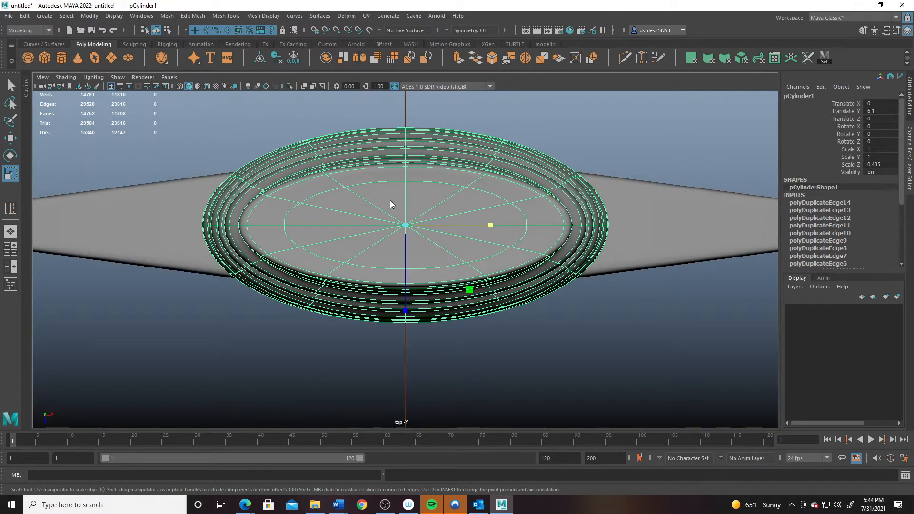
pyautogui.moveTo(390, 200); pyautogui.dragTo(390, 215, button='right')
pyautogui.moveTo(395, 213); pyautogui.dragTo(411, 227)
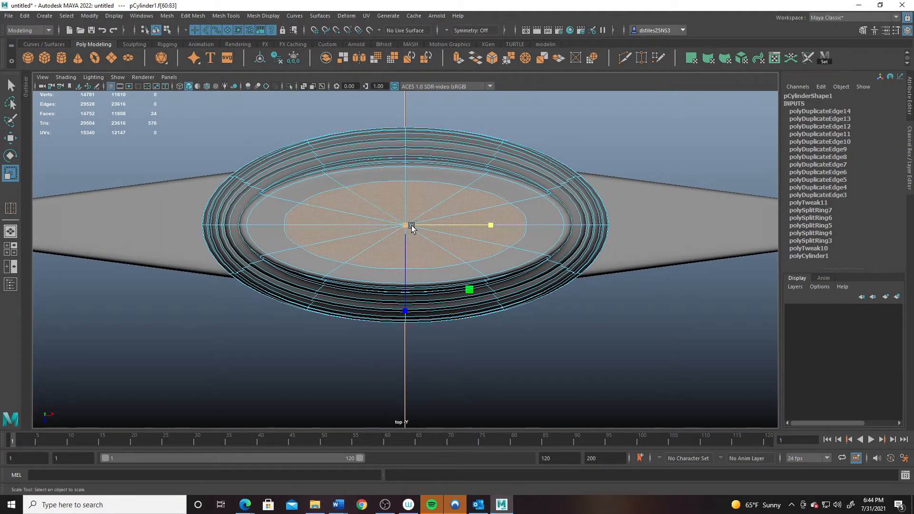
pyautogui.press('Delete')
pyautogui.press('space')
pyautogui.press('space')
pyautogui.keyDown('alt'); pyautogui.moveTo(347, 236); pyautogui.dragTo(395, 240); pyautogui.keyUp('alt')
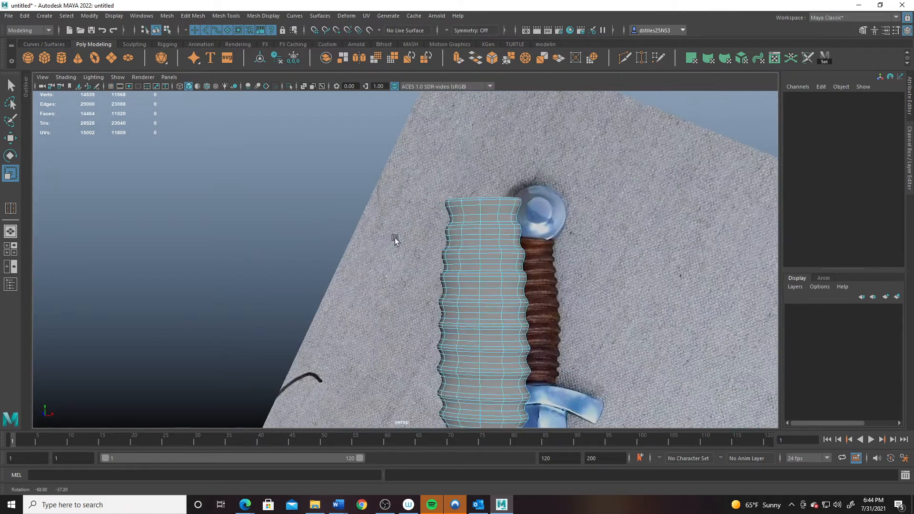
# - In the front view, select the grip's bottom vertices and lower them onto the guard
pyautogui.keyDown('alt'); pyautogui.moveTo(472, 318); pyautogui.dragTo(416, 265, button='right'); pyautogui.keyUp('alt')
pyautogui.keyDown('alt'); pyautogui.moveTo(416, 265); pyautogui.dragTo(370, 210, button='middle'); pyautogui.keyUp('alt')
pyautogui.keyDown('alt'); pyautogui.moveTo(370, 210); pyautogui.dragTo(381, 184); pyautogui.keyUp('alt')
pyautogui.keyDown('alt'); pyautogui.moveTo(382, 184); pyautogui.dragTo(439, 280, button='right'); pyautogui.keyUp('alt')
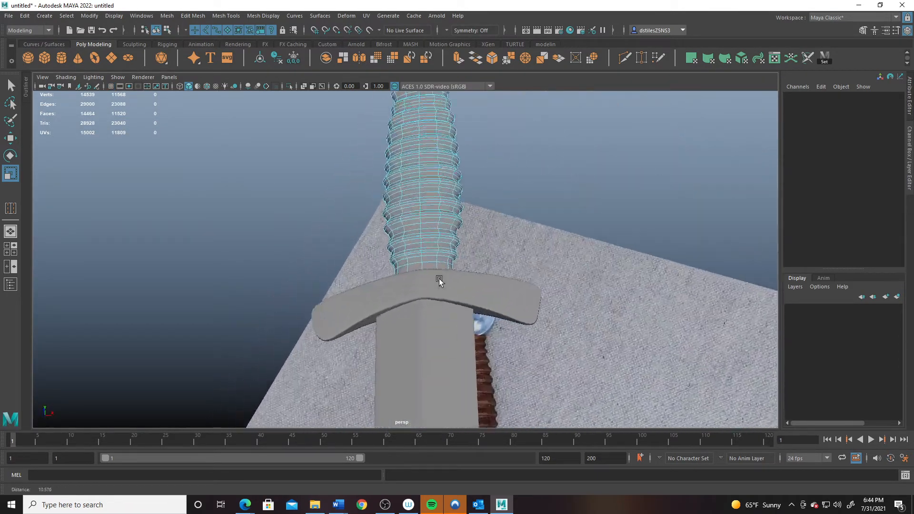
pyautogui.keyDown('alt'); pyautogui.moveTo(439, 280); pyautogui.dragTo(491, 305); pyautogui.keyUp('alt')
pyautogui.press('space')
pyautogui.press('space')
pyautogui.keyDown('alt'); pyautogui.moveTo(309, 380); pyautogui.dragTo(381, 381, button='right'); pyautogui.keyUp('alt')
pyautogui.keyDown('alt'); pyautogui.moveTo(381, 381); pyautogui.dragTo(324, 217, button='middle'); pyautogui.keyUp('alt')
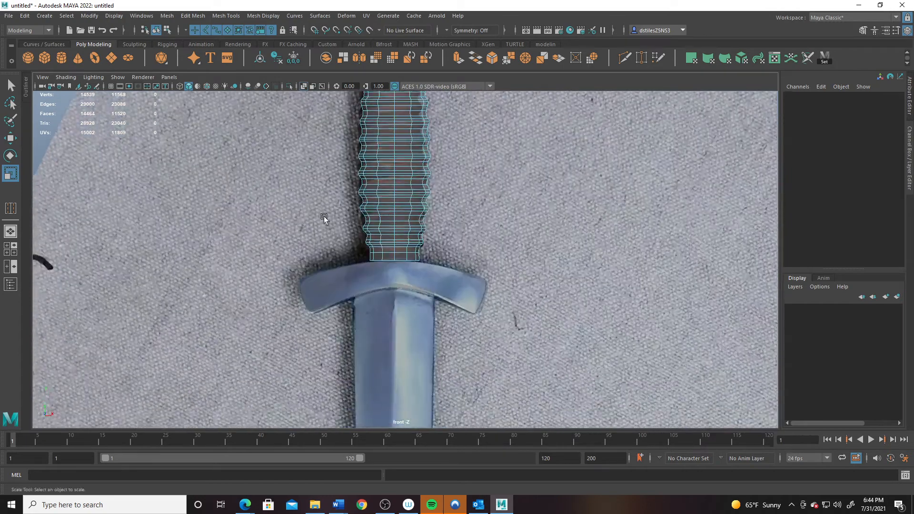
pyautogui.keyDown('alt'); pyautogui.moveTo(324, 217); pyautogui.dragTo(366, 275, button='right'); pyautogui.keyUp('alt')
pyautogui.moveTo(376, 235); pyautogui.dragTo(329, 233, button='right')
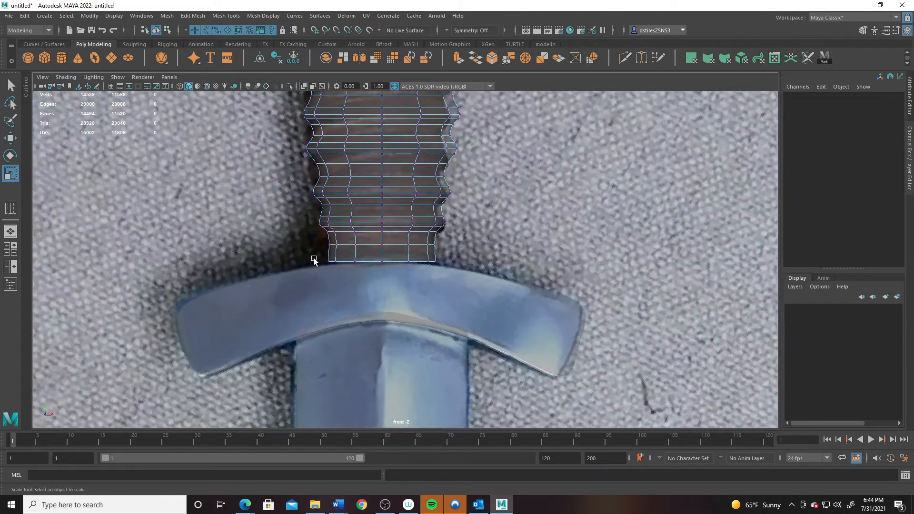
pyautogui.moveTo(350, 278); pyautogui.dragTo(351, 279)
pyautogui.press('w')
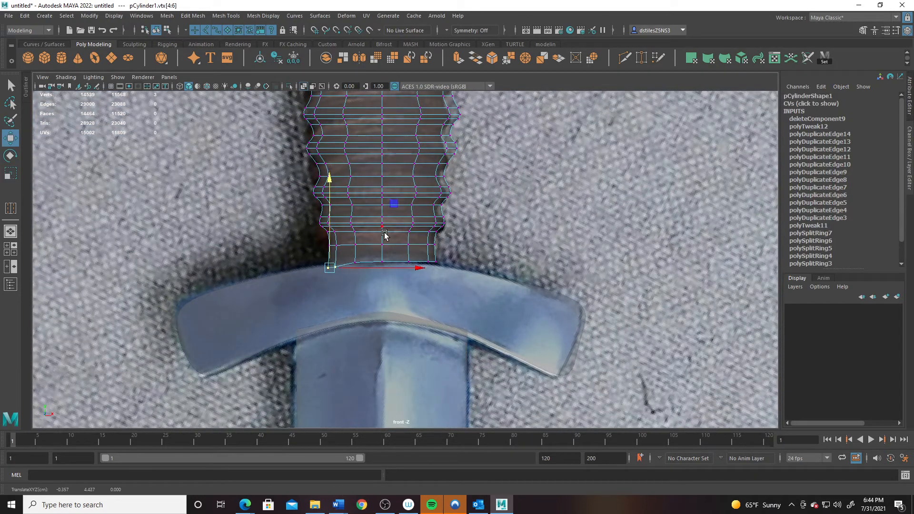
pyautogui.hotkey('ctrl', 'z')
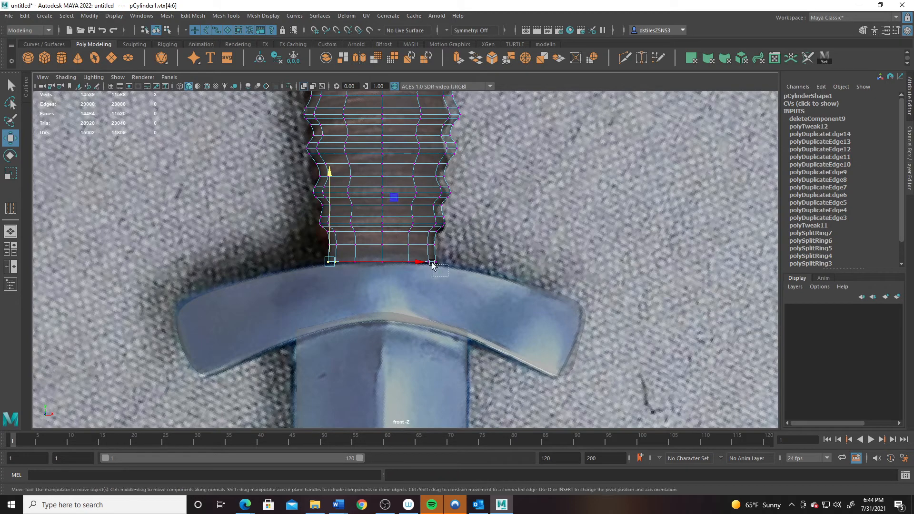
pyautogui.keyDown('shift'); pyautogui.moveTo(445, 270); pyautogui.dragTo(426, 258); pyautogui.keyUp('shift')
pyautogui.moveTo(383, 179); pyautogui.dragTo(383, 182)
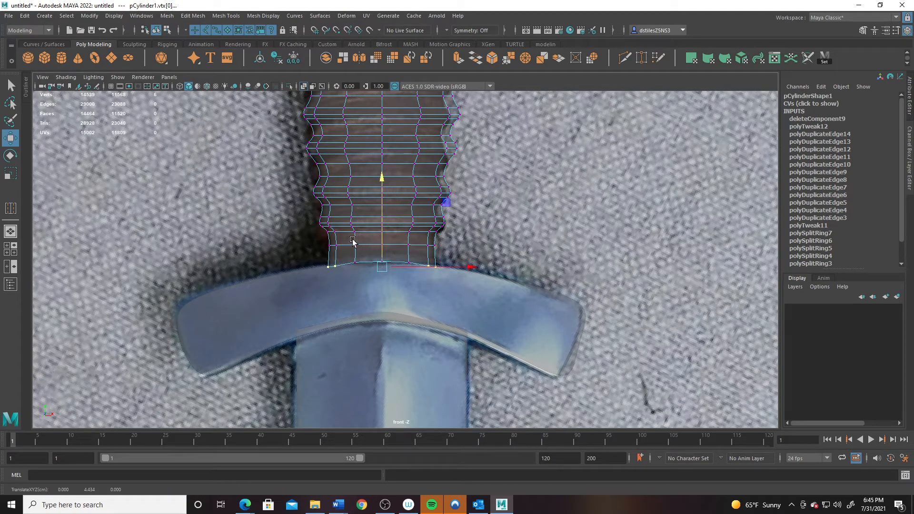
# - Raise the outer bottom vertices, then lower the whole bottom edge to hug the guard's arch
pyautogui.moveTo(333, 258); pyautogui.dragTo(356, 286)
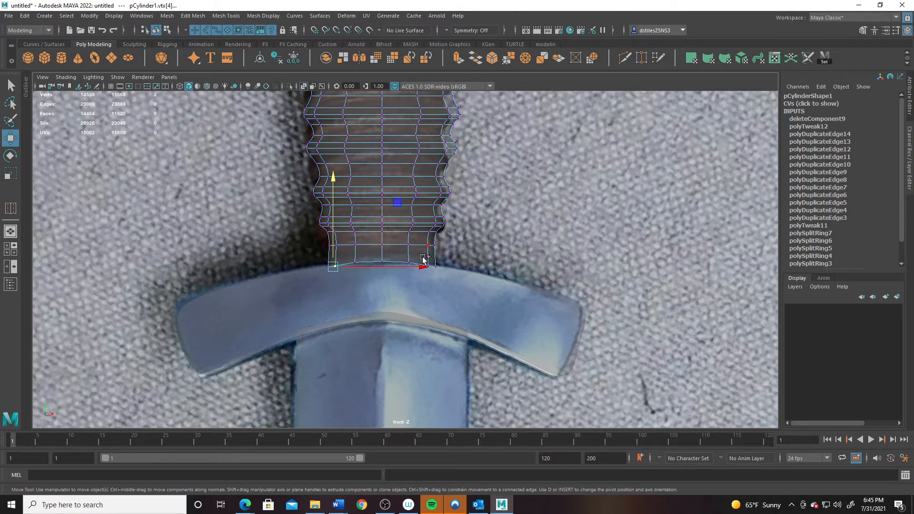
pyautogui.keyDown('shift'); pyautogui.moveTo(423, 260); pyautogui.dragTo(440, 283); pyautogui.keyUp('shift')
pyautogui.moveTo(389, 182); pyautogui.dragTo(386, 179)
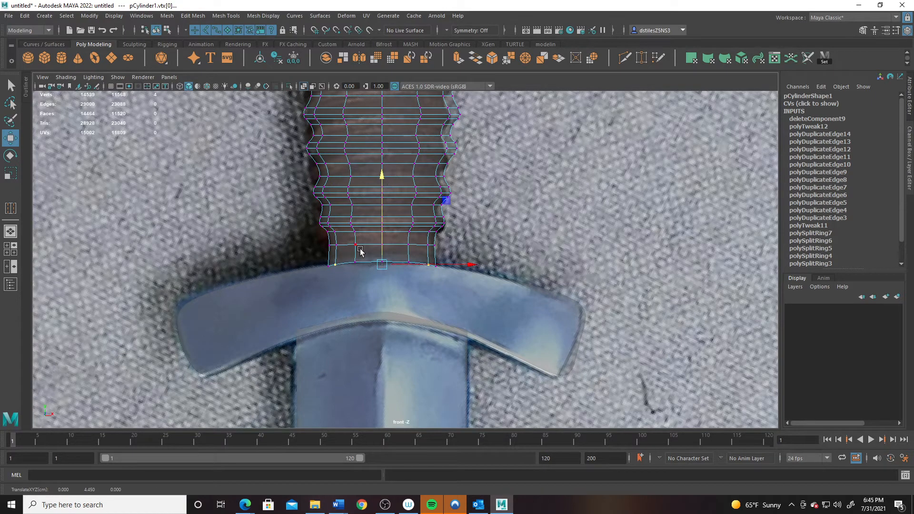
pyautogui.keyDown('shift'); pyautogui.moveTo(332, 259); pyautogui.dragTo(425, 277); pyautogui.keyUp('shift')
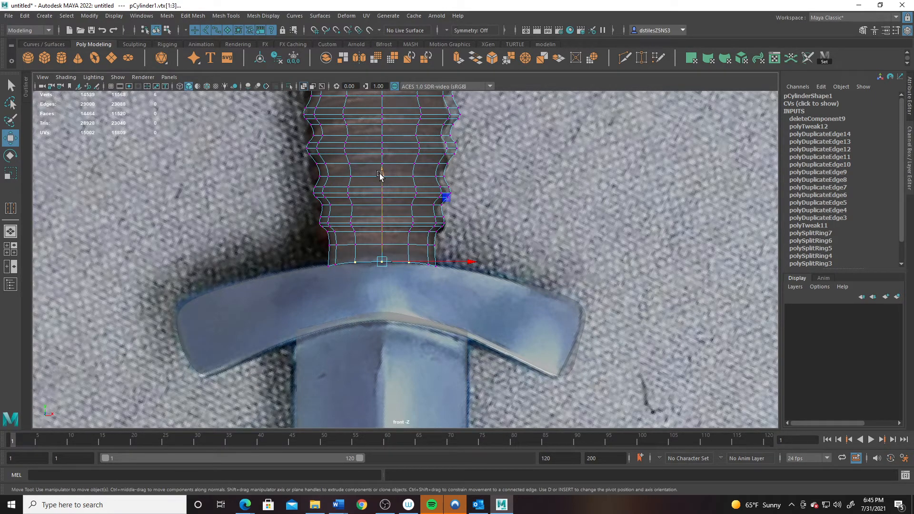
pyautogui.moveTo(380, 175); pyautogui.dragTo(381, 178)
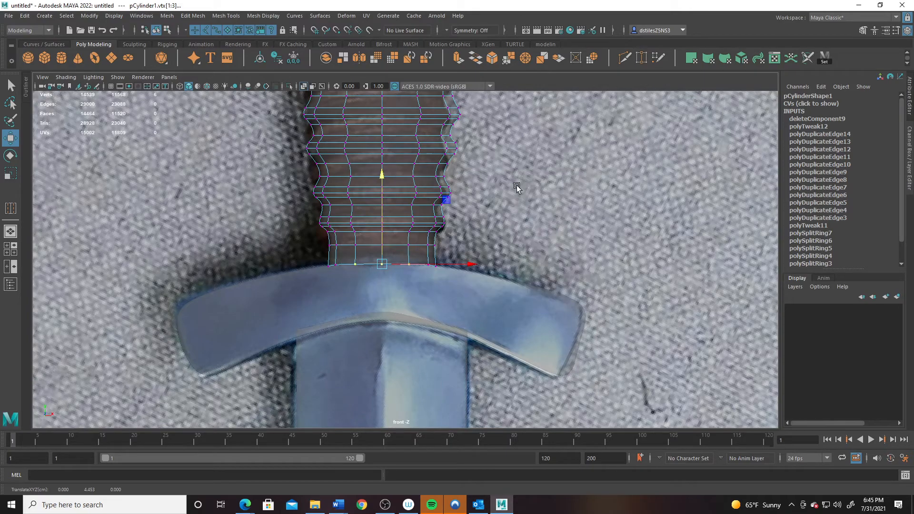
pyautogui.keyDown('alt'); pyautogui.moveTo(516, 185); pyautogui.dragTo(357, 281); pyautogui.keyUp('alt')
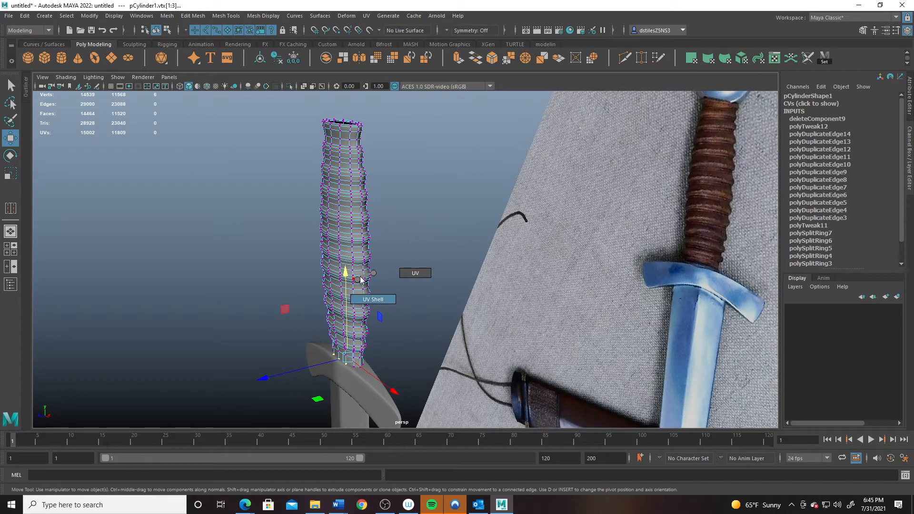
# - Scale the grip to Scale Z 0.588 in Object Mode and create a new cylinder, pCylinder2
pyautogui.moveTo(341, 243); pyautogui.dragTo(397, 229, button='right')
pyautogui.click(397, 229)
pyautogui.press('r')
pyautogui.moveTo(267, 258); pyautogui.dragTo(235, 259)
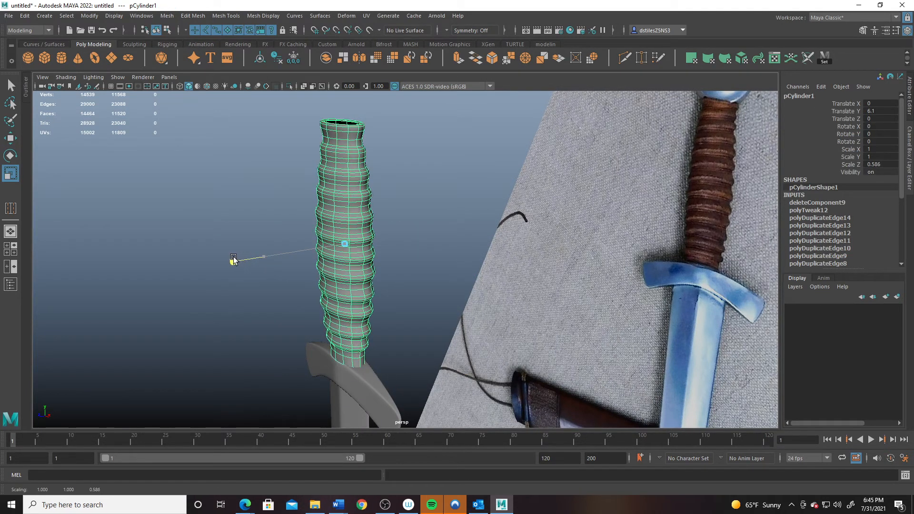
pyautogui.keyDown('alt'); pyautogui.moveTo(305, 290); pyautogui.dragTo(383, 180); pyautogui.keyUp('alt')
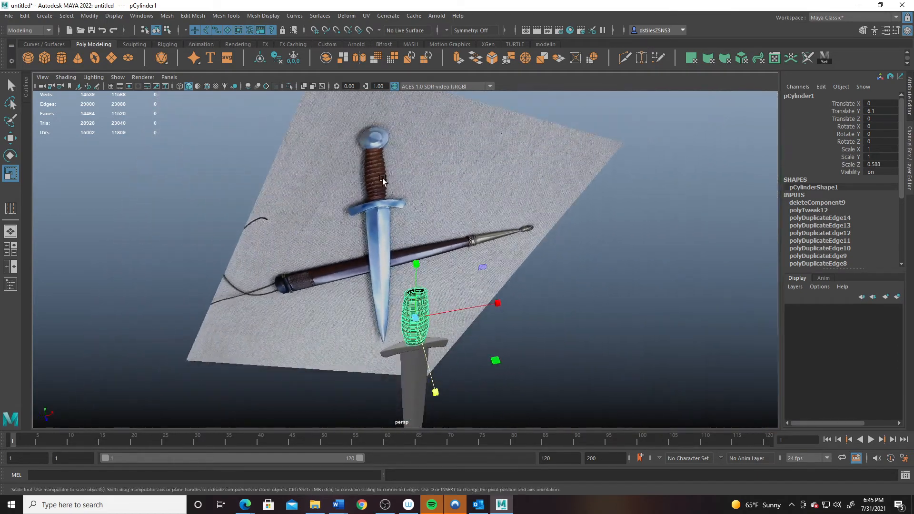
pyautogui.keyDown('alt'); pyautogui.moveTo(398, 285); pyautogui.dragTo(472, 296); pyautogui.keyUp('alt')
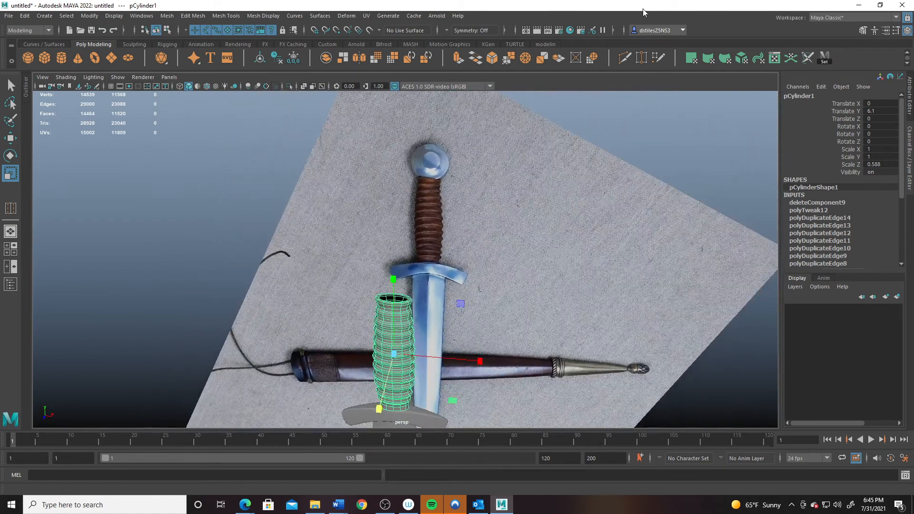
pyautogui.click(60, 59)
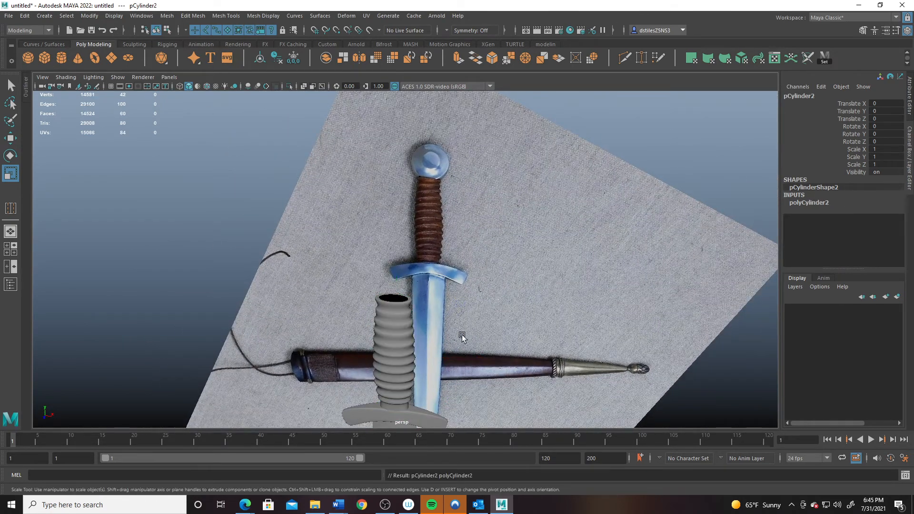
# - Lift pCylinder2 toward the pommel and set its Rotate X to 90
pyautogui.keyDown('alt'); pyautogui.moveTo(462, 335); pyautogui.dragTo(318, 261); pyautogui.keyUp('alt')
pyautogui.press('w')
pyautogui.moveTo(409, 329); pyautogui.dragTo(684, 193)
pyautogui.press('e')
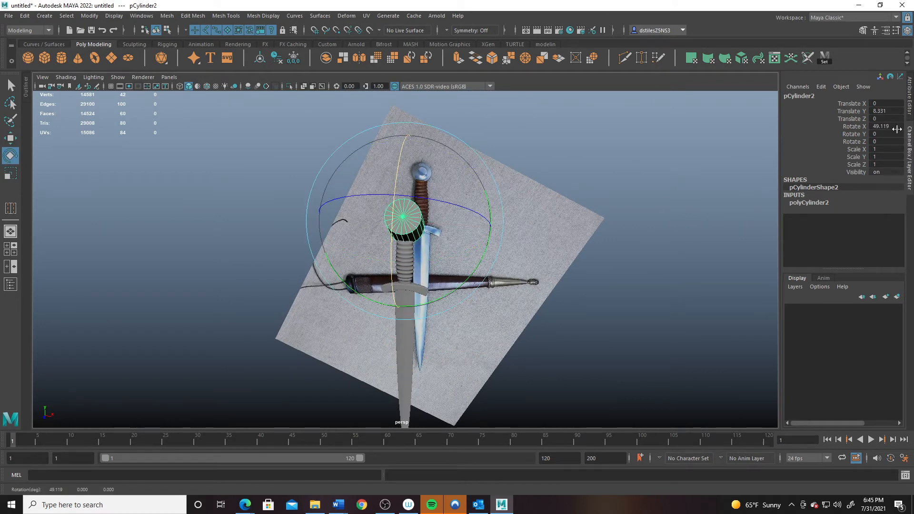
pyautogui.click(894, 125)
pyautogui.write('90')
pyautogui.press('Return')
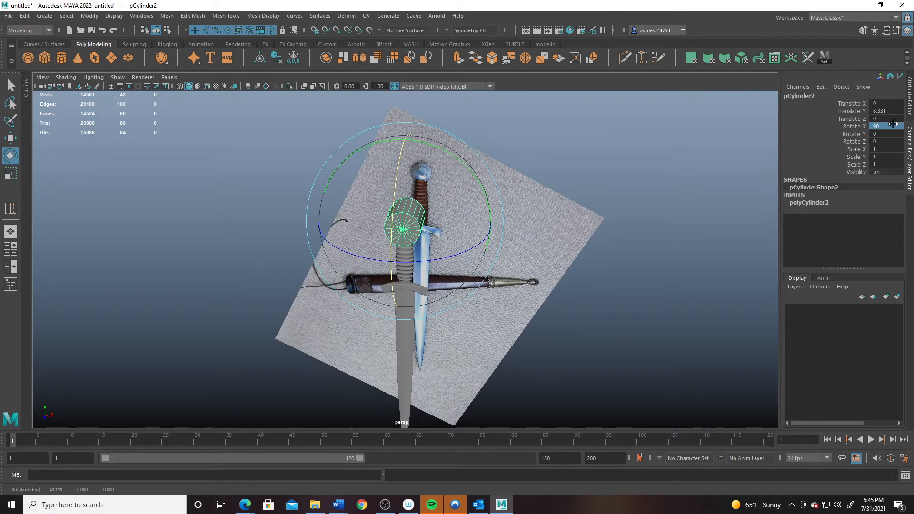
pyautogui.keyDown('alt'); pyautogui.moveTo(284, 284); pyautogui.dragTo(460, 313); pyautogui.keyUp('alt')
pyautogui.press('q')
# - In the front view, set the polyCylinder2 Radius to 0.65
pyautogui.press('space')
pyautogui.press('space')
pyautogui.keyDown('alt'); pyautogui.moveTo(359, 341); pyautogui.dragTo(390, 284, button='middle'); pyautogui.keyUp('alt')
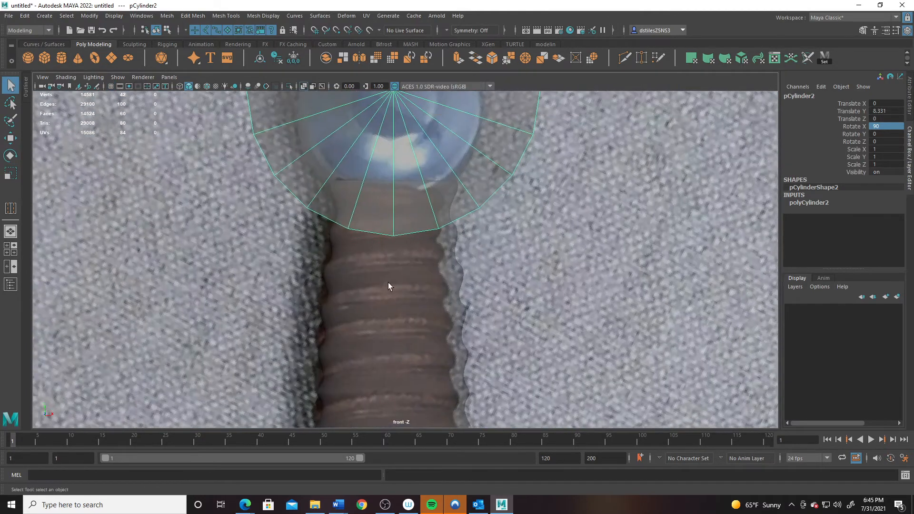
pyautogui.scroll(3, 390, 284)
pyautogui.click(809, 203)
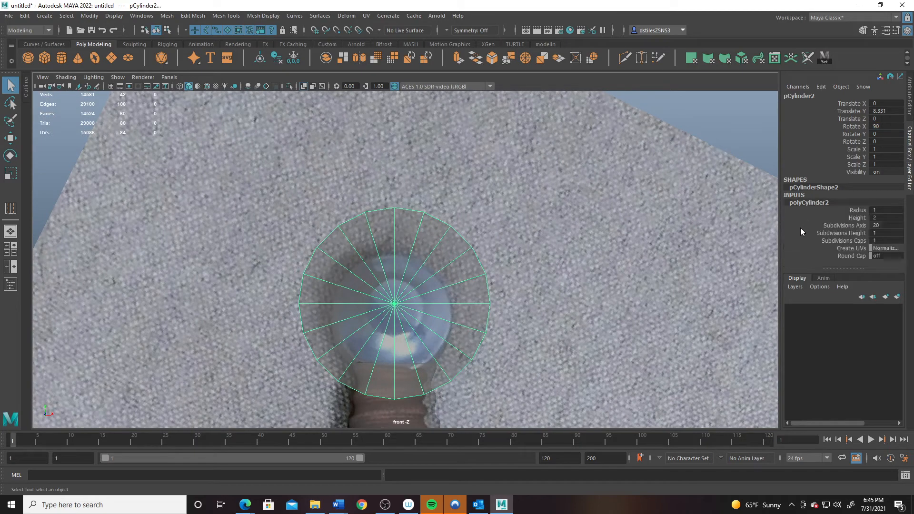
pyautogui.click(864, 210)
pyautogui.moveTo(639, 311); pyautogui.dragTo(575, 342, button='middle')
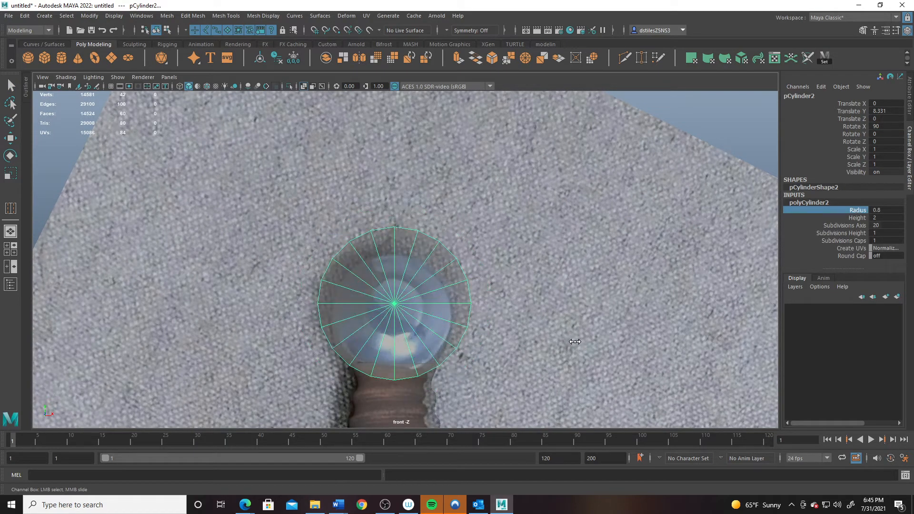
pyautogui.doubleClick(888, 210)
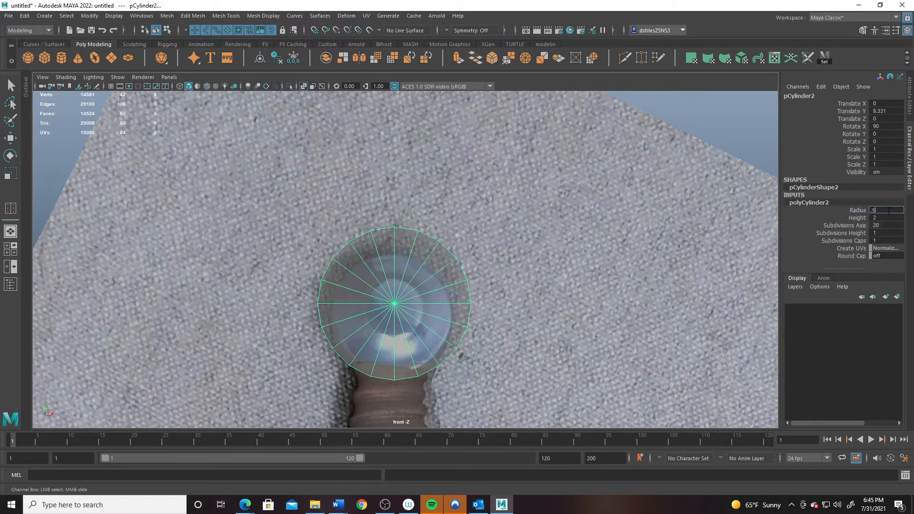
pyautogui.write('.5')
pyautogui.press('Return')
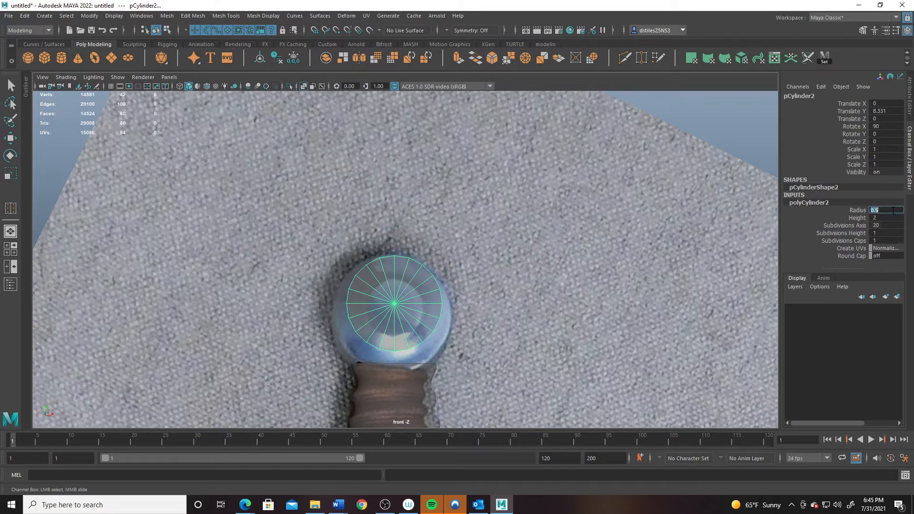
pyautogui.press('Return')
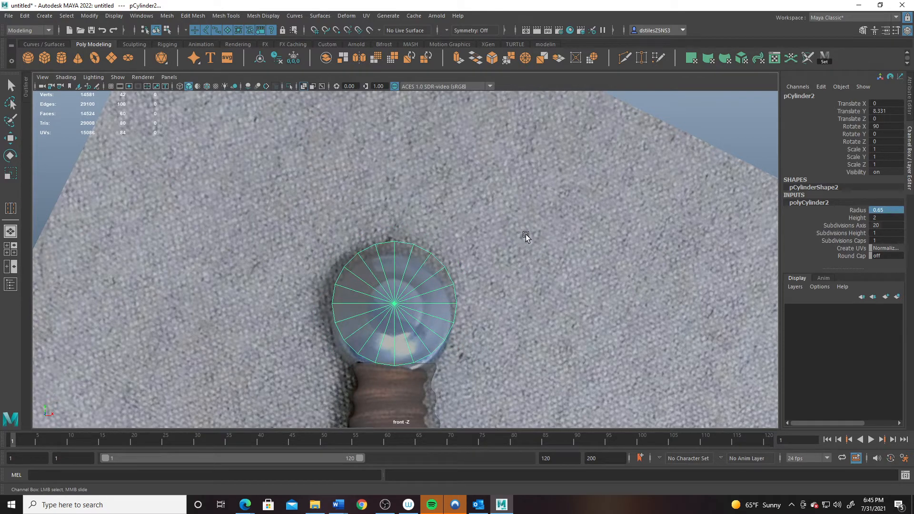
# - Centre the cylinder over the reference pommel and give it 12 axis subdivisions
pyautogui.press('w')
pyautogui.moveTo(454, 240); pyautogui.dragTo(459, 249, button='middle')
pyautogui.click(850, 227)
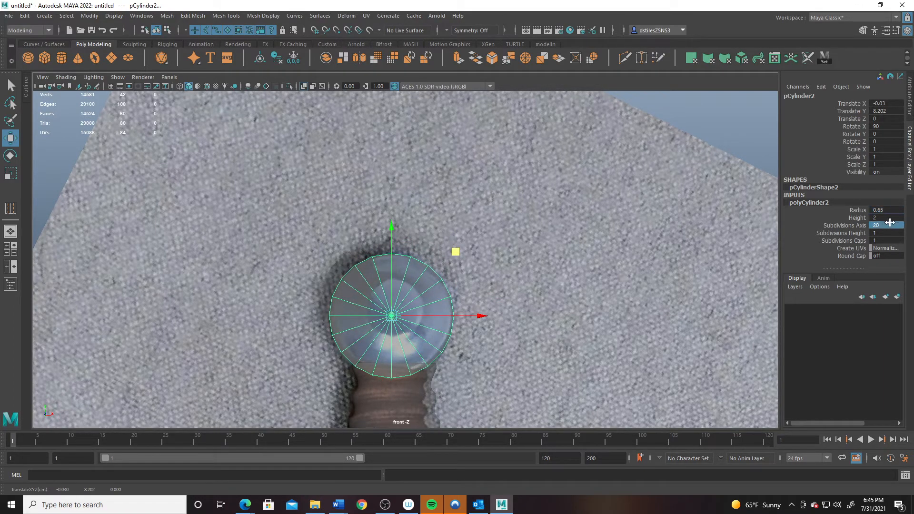
pyautogui.write('12')
pyautogui.press('Return')
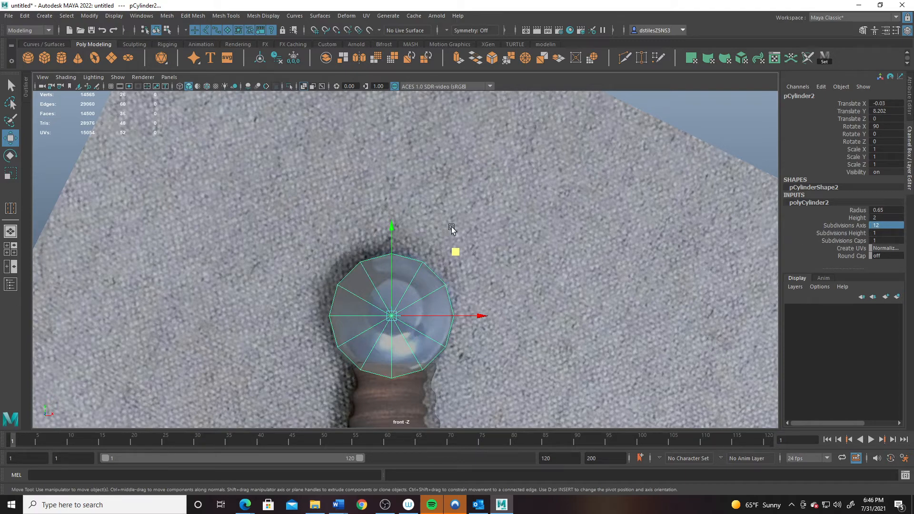
# - Set the polyCylinder2 Height to 0.4 and Subdivisions Caps to 3
pyautogui.click(882, 217)
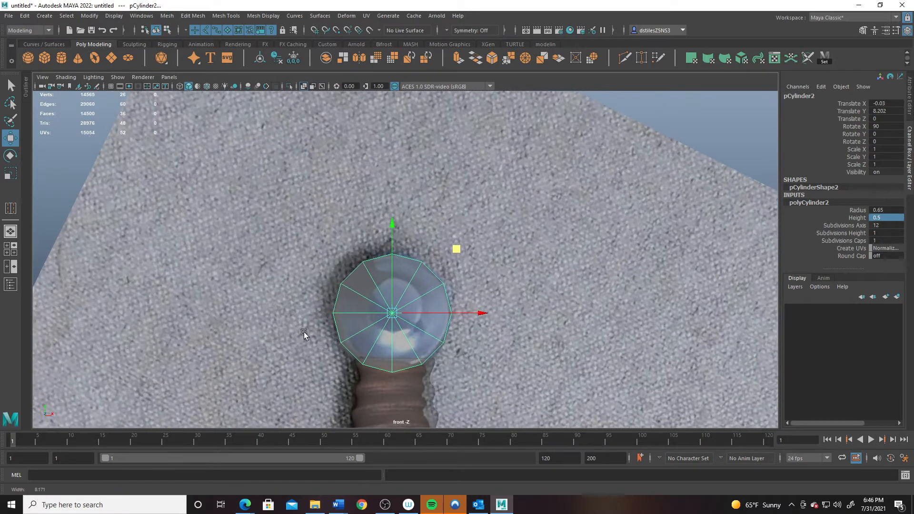
pyautogui.press('space')
pyautogui.keyDown('alt'); pyautogui.moveTo(545, 176); pyautogui.dragTo(470, 167); pyautogui.keyUp('alt')
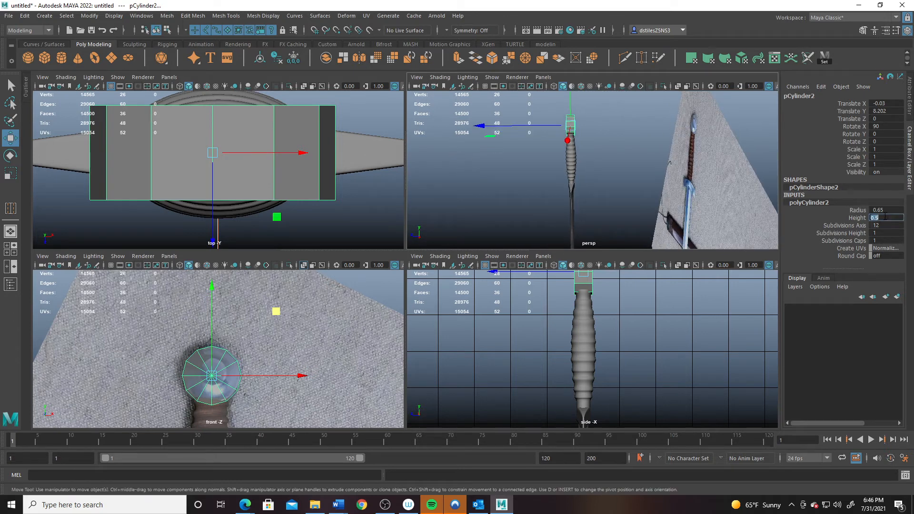
pyautogui.press('Return')
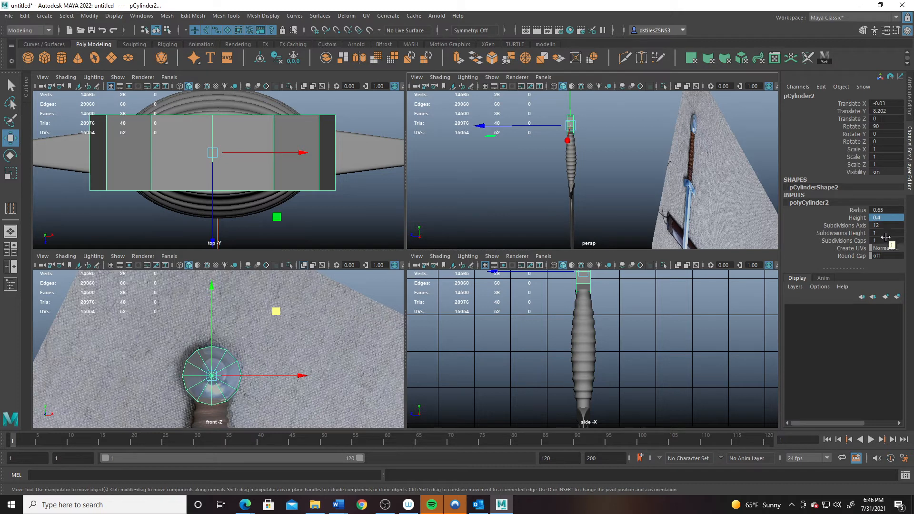
pyautogui.doubleClick(884, 240)
pyautogui.press('Return')
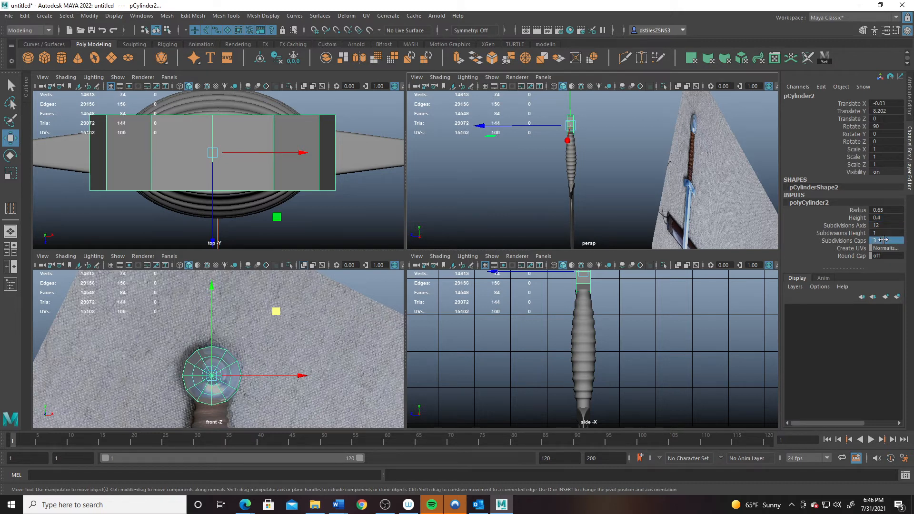
# - Maximize the front view, zoom in on the cylinder cap, and switch to Face mode
pyautogui.press('space')
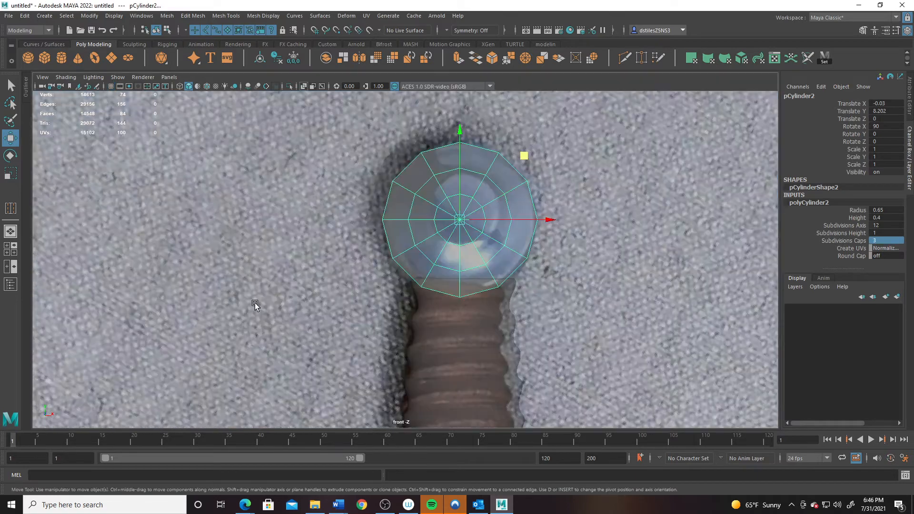
pyautogui.keyDown('alt'); pyautogui.moveTo(397, 211); pyautogui.dragTo(370, 298, button='middle'); pyautogui.keyUp('alt')
pyautogui.keyDown('alt'); pyautogui.moveTo(369, 298); pyautogui.dragTo(475, 325, button='right'); pyautogui.keyUp('alt')
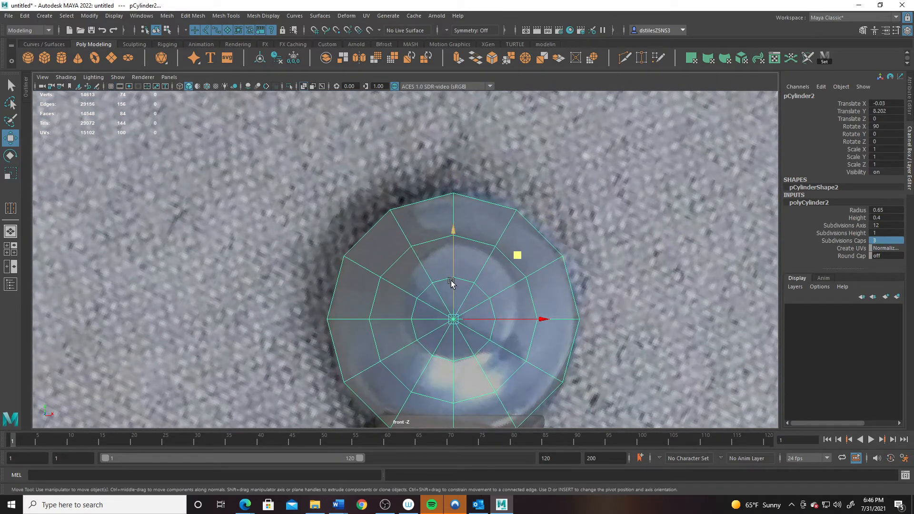
pyautogui.moveTo(450, 281); pyautogui.dragTo(450, 289, button='right')
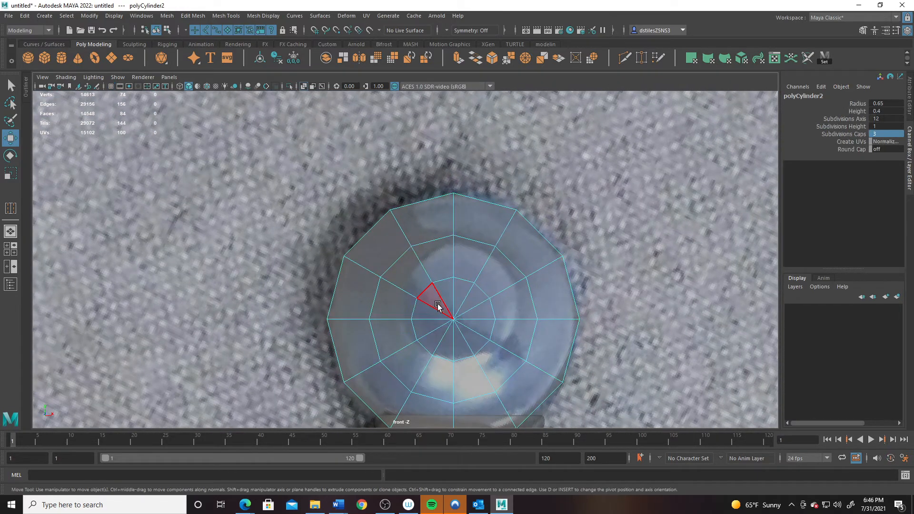
# - Marquee-select the central cap faces and scale them along Y
pyautogui.moveTo(438, 305); pyautogui.dragTo(468, 333)
pyautogui.press('space')
pyautogui.press('space')
pyautogui.scroll(-2, 418, 210)
pyautogui.scroll(4, 435, 237)
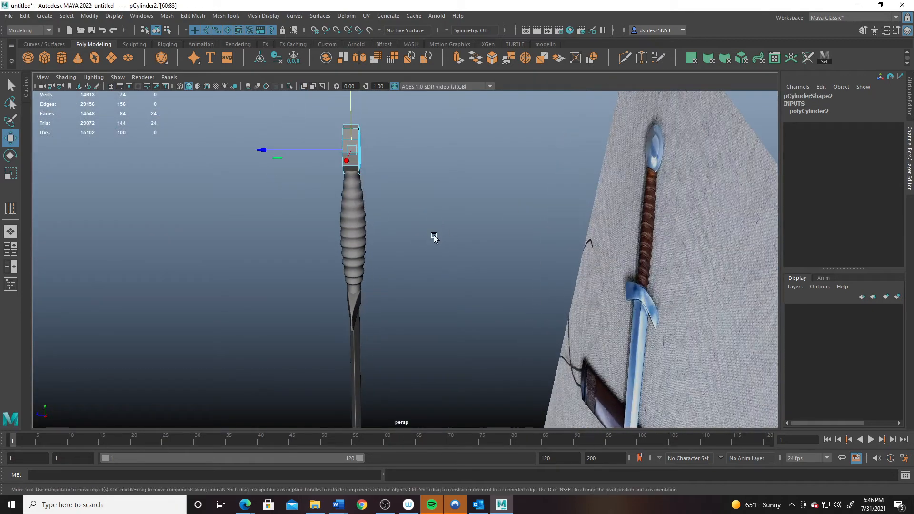
pyautogui.keyDown('alt'); pyautogui.moveTo(434, 237); pyautogui.dragTo(327, 381); pyautogui.keyUp('alt')
pyautogui.press('r')
pyautogui.keyDown('alt'); pyautogui.moveTo(403, 379); pyautogui.dragTo(495, 339); pyautogui.keyUp('alt')
# - Try extruding the selected cap faces, then undo the extrusion
pyautogui.keyDown('alt'); pyautogui.moveTo(496, 339); pyautogui.dragTo(357, 267, button='middle'); pyautogui.keyUp('alt')
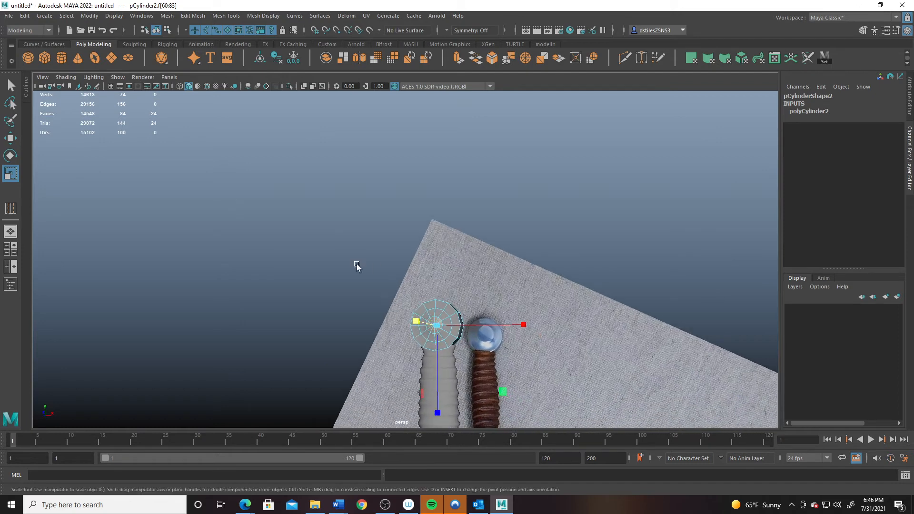
pyautogui.keyDown('alt'); pyautogui.moveTo(357, 267); pyautogui.dragTo(492, 347, button='right'); pyautogui.keyUp('alt')
pyautogui.keyDown('alt'); pyautogui.moveTo(491, 327); pyautogui.dragTo(481, 356); pyautogui.keyUp('alt')
pyautogui.keyDown('alt'); pyautogui.moveTo(481, 355); pyautogui.dragTo(349, 248, button='middle'); pyautogui.keyUp('alt')
pyautogui.keyDown('alt'); pyautogui.moveTo(349, 249); pyautogui.dragTo(507, 347, button='right'); pyautogui.keyUp('alt')
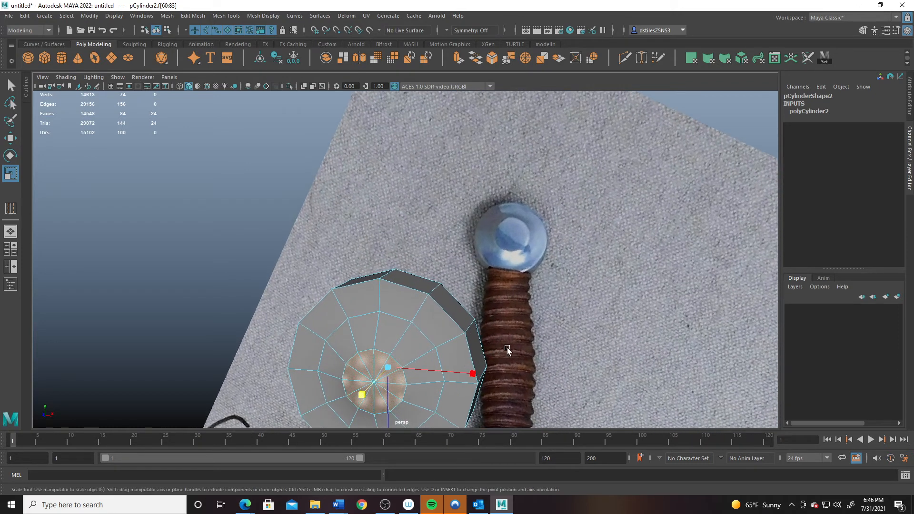
pyautogui.keyDown('alt'); pyautogui.moveTo(479, 317); pyautogui.dragTo(483, 289, button='middle'); pyautogui.keyUp('alt')
pyautogui.keyDown('alt'); pyautogui.moveTo(435, 341); pyautogui.dragTo(482, 265); pyautogui.keyUp('alt')
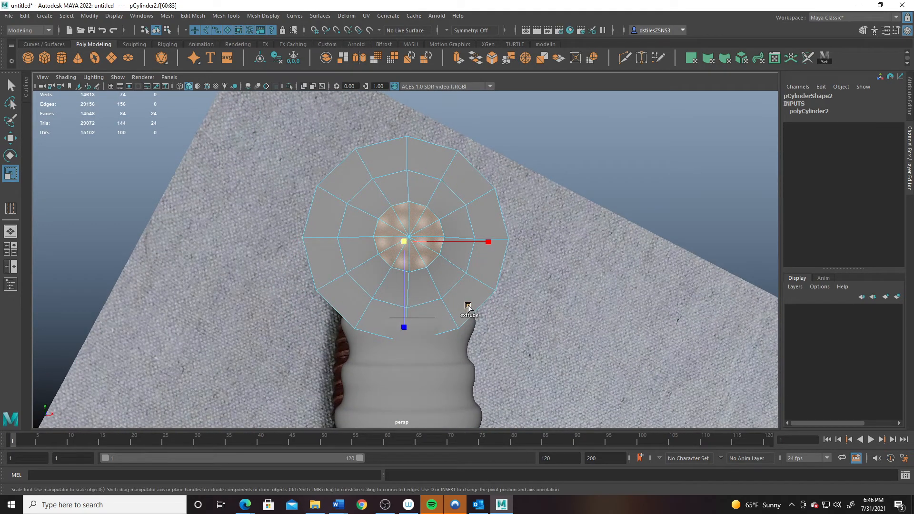
pyautogui.keyDown('shift'); pyautogui.moveTo(469, 309); pyautogui.dragTo(466, 307, button='right'); pyautogui.keyUp('shift')
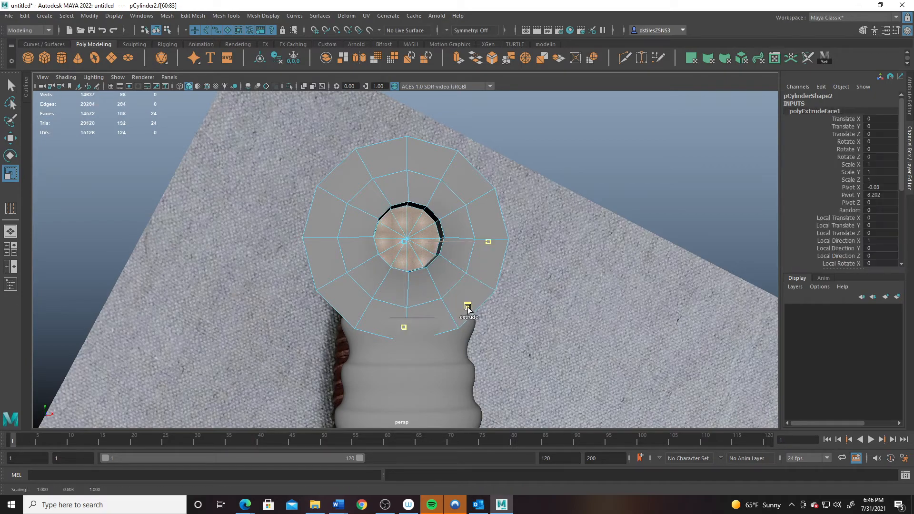
pyautogui.keyDown('alt'); pyautogui.moveTo(467, 307); pyautogui.dragTo(555, 276); pyautogui.keyUp('alt')
pyautogui.hotkey('ctrl', 'z')
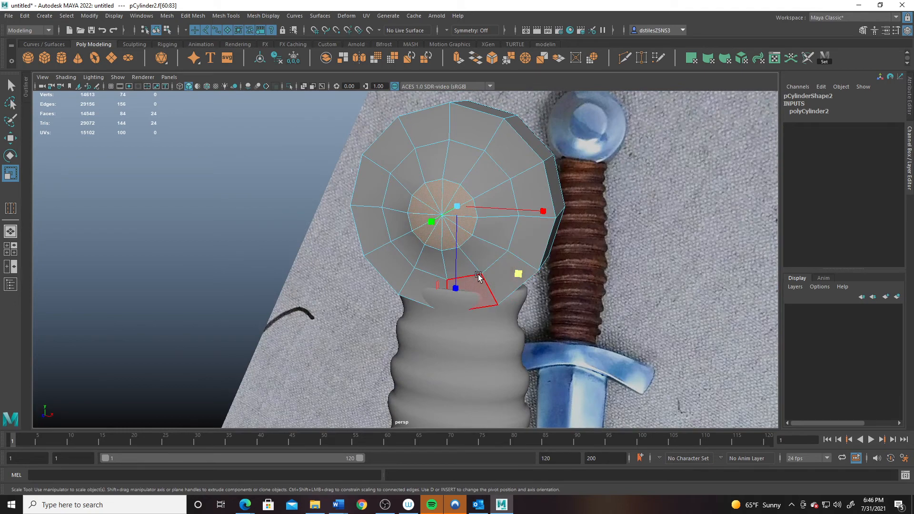
# - Extrude the cap faces again from a head-on angle and undo it too
pyautogui.keyDown('alt'); pyautogui.moveTo(495, 281); pyautogui.dragTo(496, 230); pyautogui.keyUp('alt')
pyautogui.keyDown('shift'); pyautogui.moveTo(496, 221); pyautogui.dragTo(493, 222, button='right'); pyautogui.keyUp('shift')
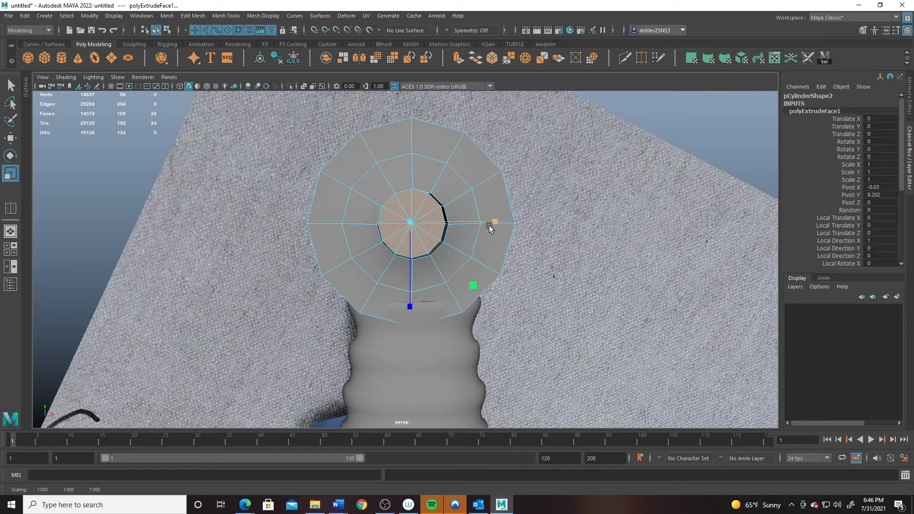
pyautogui.hotkey('ctrl', 'z')
pyautogui.keyDown('alt'); pyautogui.moveTo(494, 223); pyautogui.dragTo(432, 263); pyautogui.keyUp('alt')
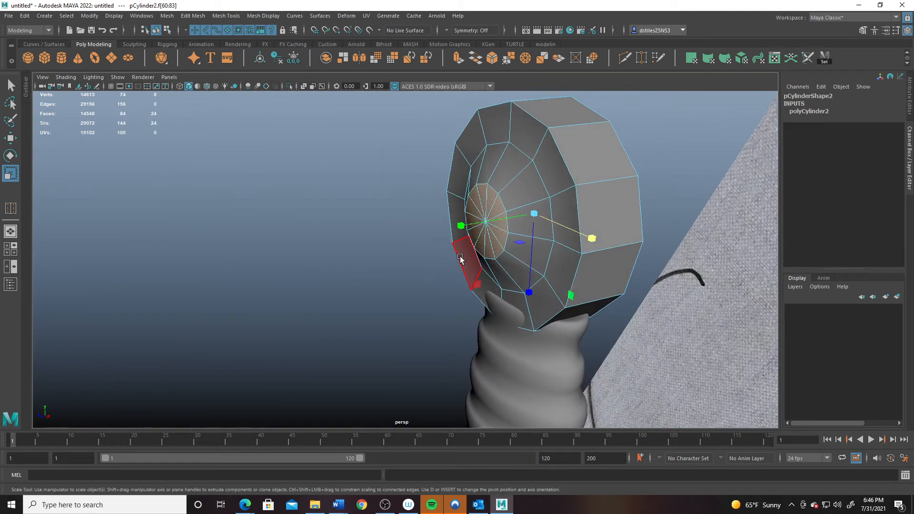
# - Extrude the central cap faces with an Offset of 0.01
pyautogui.click(458, 58)
pyautogui.keyDown('alt'); pyautogui.moveTo(481, 190); pyautogui.dragTo(401, 198); pyautogui.keyUp('alt')
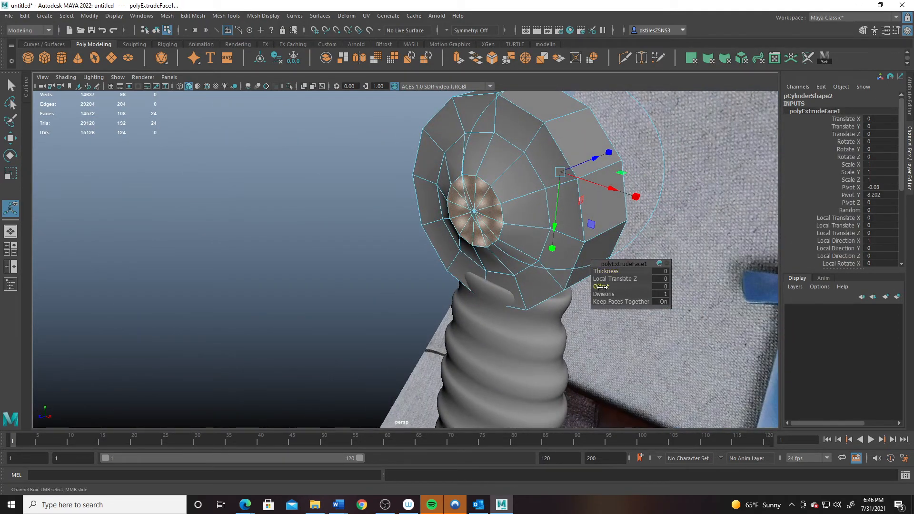
pyautogui.moveTo(601, 287); pyautogui.dragTo(604, 287)
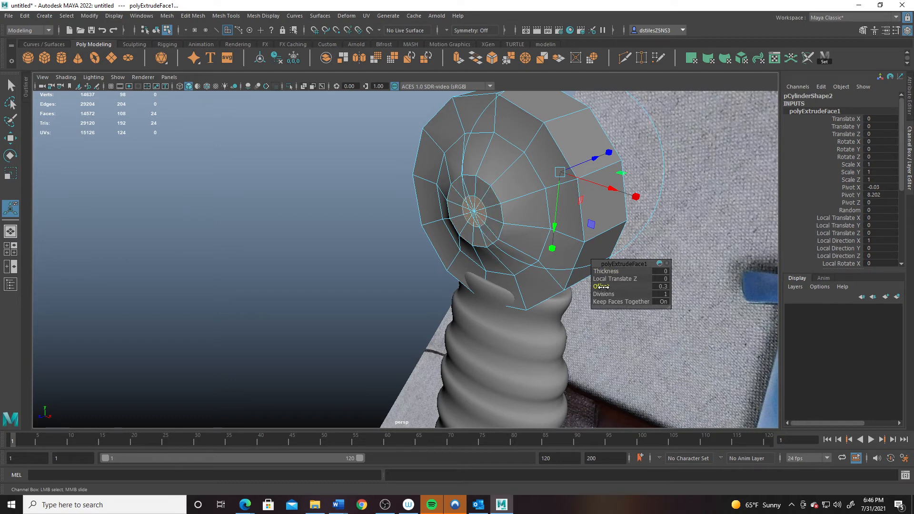
pyautogui.click(664, 285)
pyautogui.write('.01')
pyautogui.press('Return')
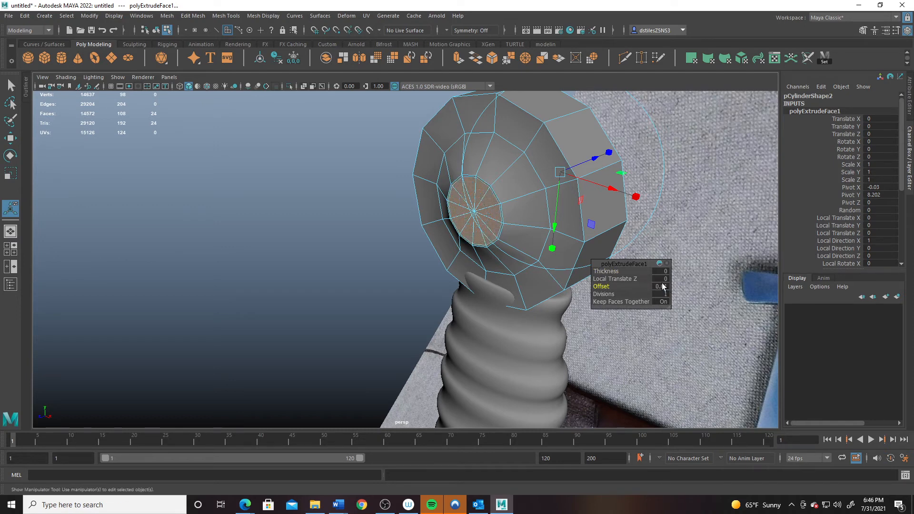
# - Return to Object Mode, preview the pommel smoothed with 3, and reselect the pommel
pyautogui.press('q')
pyautogui.moveTo(512, 216); pyautogui.dragTo(584, 161, button='right')
pyautogui.press('3')
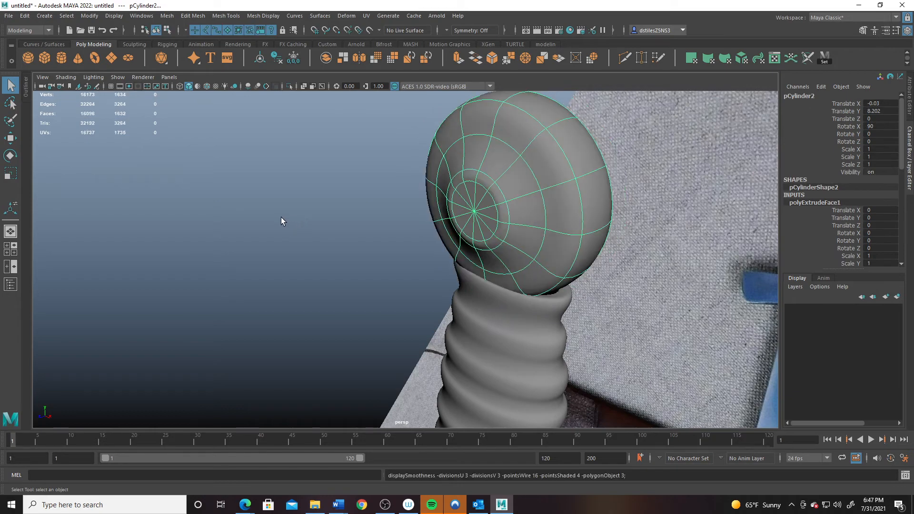
pyautogui.click(280, 221)
pyautogui.keyDown('alt'); pyautogui.moveTo(466, 213); pyautogui.dragTo(555, 222); pyautogui.keyUp('alt')
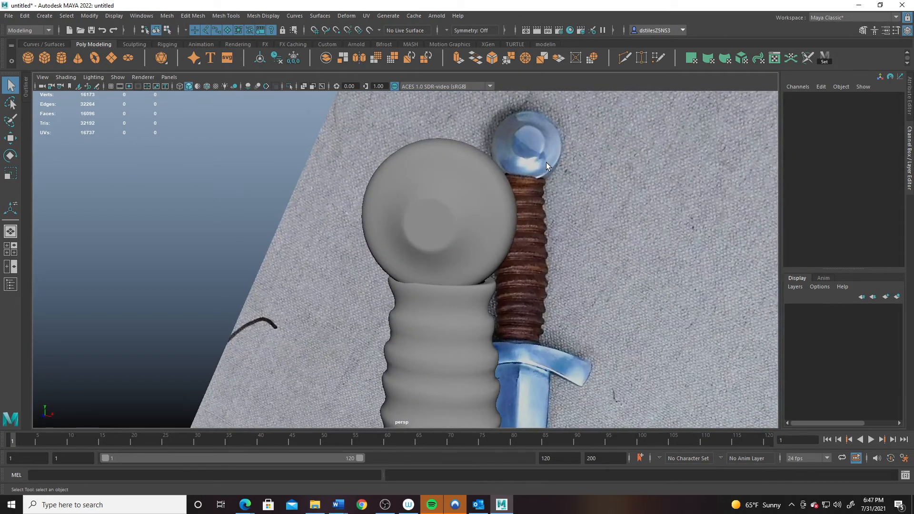
pyautogui.click(454, 169)
pyautogui.moveTo(442, 169); pyautogui.dragTo(450, 141, button='right')
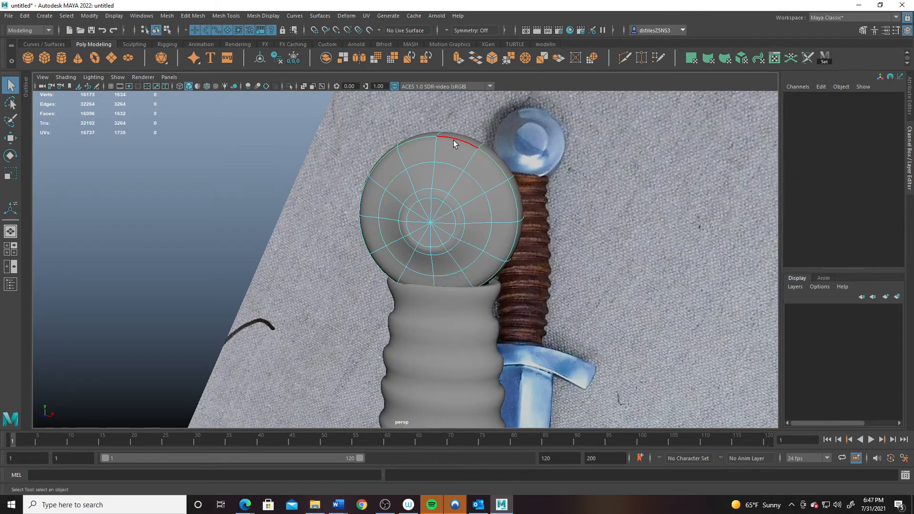
# - Bevel the pommel's rim edge loop with Fraction 0.3 and Chamfer off
pyautogui.doubleClick(454, 143)
pyautogui.keyDown('alt'); pyautogui.moveTo(454, 144); pyautogui.dragTo(532, 273); pyautogui.keyUp('alt')
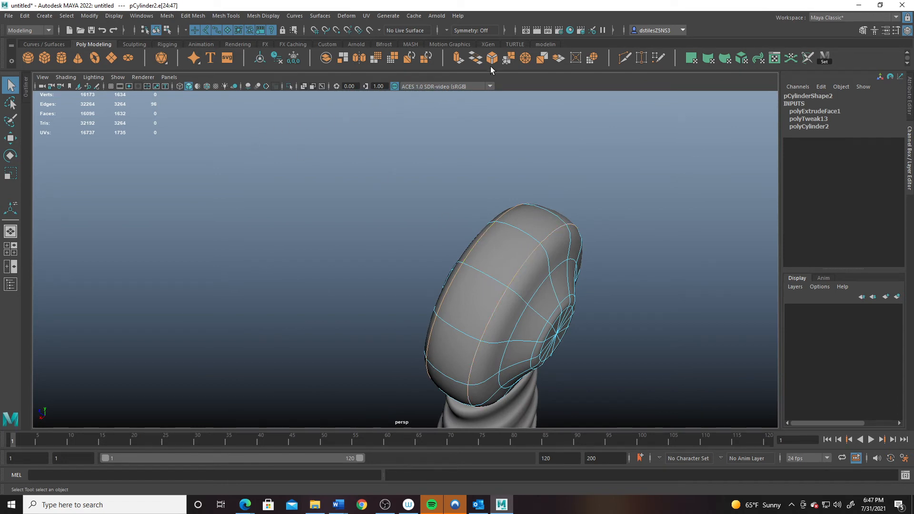
pyautogui.hotkey('ctrl', 'b')
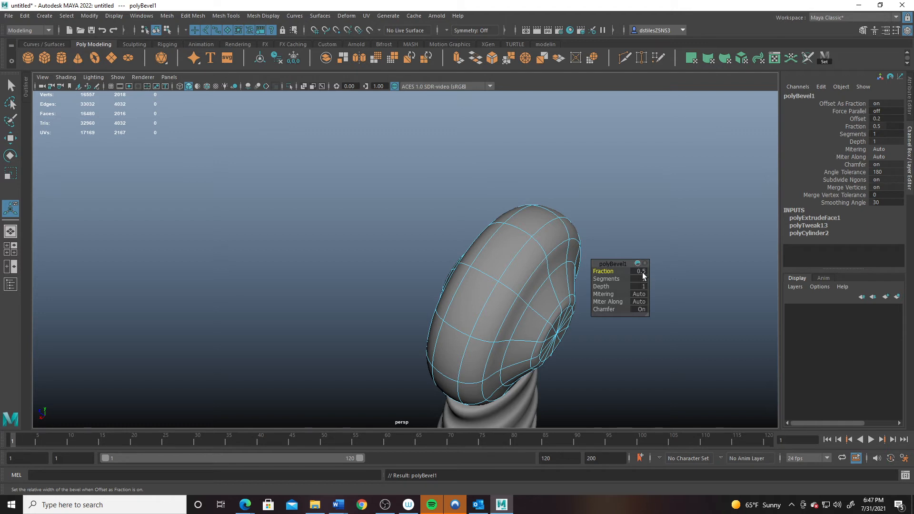
pyautogui.click(641, 271)
pyautogui.press('Return')
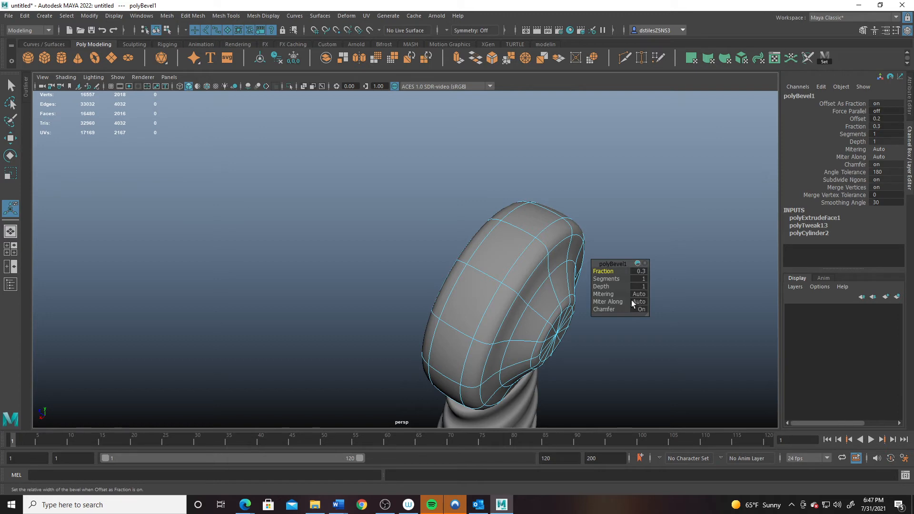
pyautogui.click(641, 309)
pyautogui.keyDown('alt'); pyautogui.moveTo(520, 292); pyautogui.dragTo(382, 248); pyautogui.keyUp('alt')
pyautogui.moveTo(473, 259); pyautogui.dragTo(576, 196, button='right')
# - In the front view, select the grip's top vertex rows and lower them slightly
pyautogui.click(575, 195)
pyautogui.keyDown('alt'); pyautogui.moveTo(546, 258); pyautogui.dragTo(417, 219); pyautogui.keyUp('alt')
pyautogui.keyDown('alt'); pyautogui.moveTo(417, 219); pyautogui.dragTo(404, 218, button='right'); pyautogui.keyUp('alt')
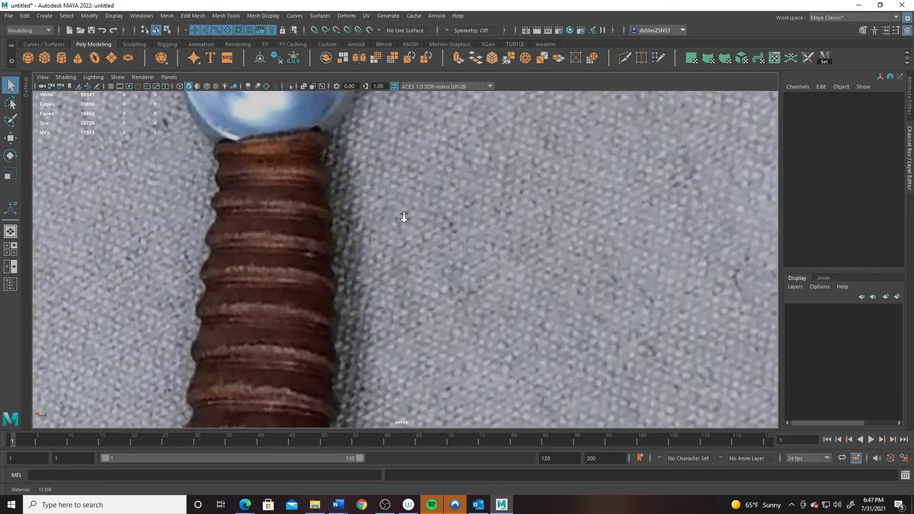
pyautogui.keyDown('alt'); pyautogui.moveTo(404, 218); pyautogui.dragTo(447, 310); pyautogui.keyUp('alt')
pyautogui.keyDown('alt'); pyautogui.moveTo(447, 310); pyautogui.dragTo(500, 304, button='right'); pyautogui.keyUp('alt')
pyautogui.keyDown('alt'); pyautogui.moveTo(499, 304); pyautogui.dragTo(440, 299); pyautogui.keyUp('alt')
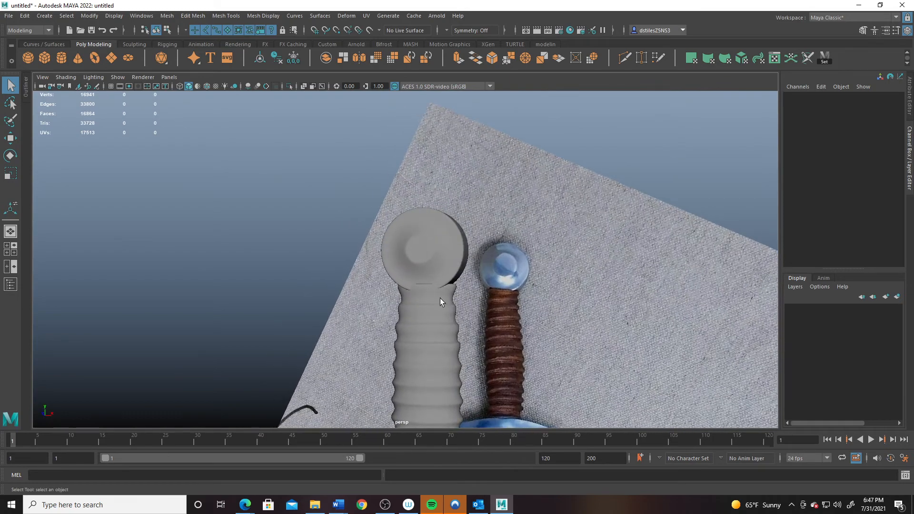
pyautogui.press('space')
pyautogui.press('space')
pyautogui.scroll(3, 324, 238)
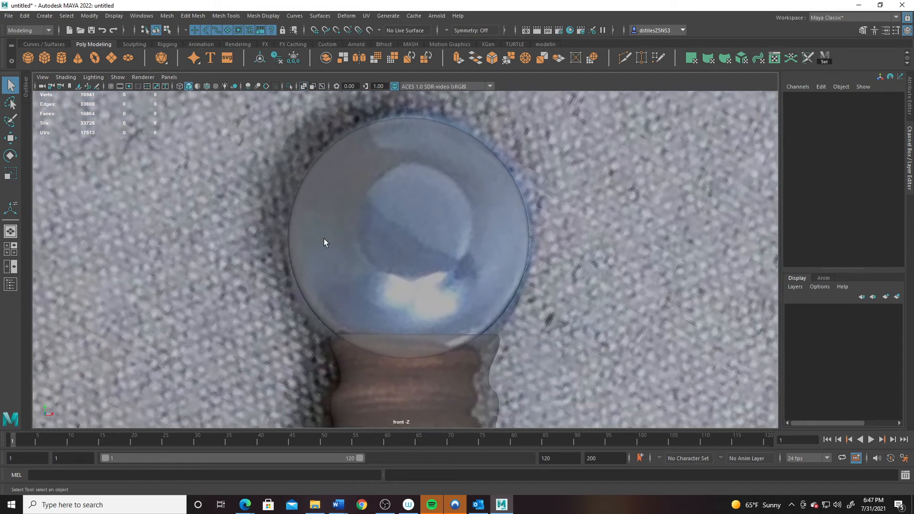
pyautogui.click(429, 353)
pyautogui.moveTo(435, 245); pyautogui.dragTo(388, 238, button='right')
pyautogui.moveTo(362, 316); pyautogui.dragTo(465, 363)
pyautogui.press('w')
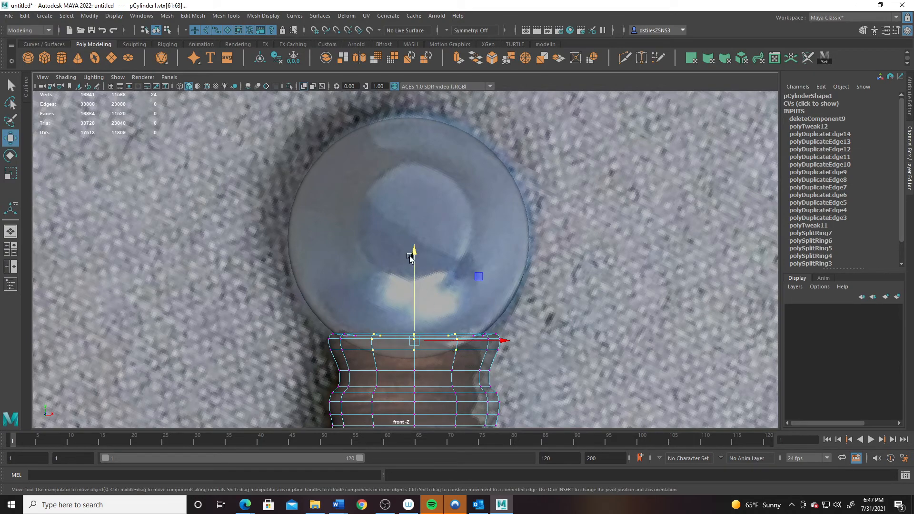
pyautogui.moveTo(412, 254); pyautogui.dragTo(415, 261)
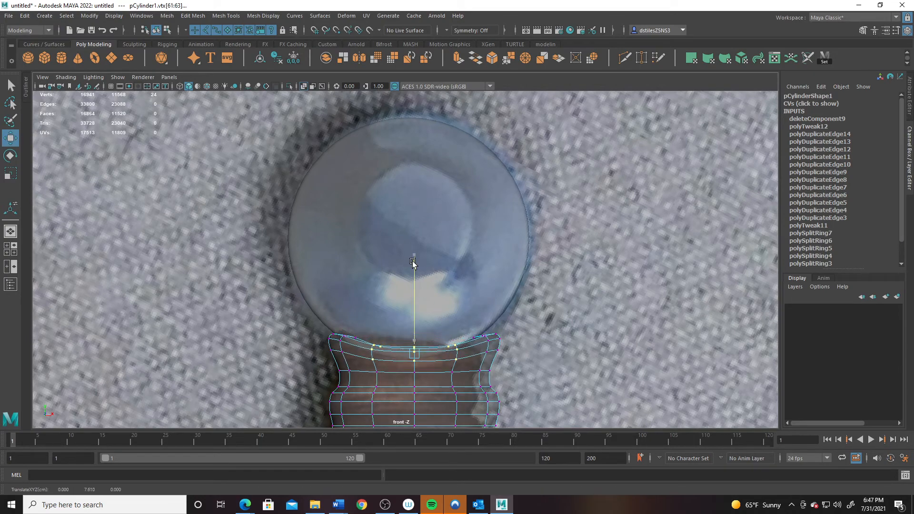
# - Raise the left and right rim vertices, then inspect the curved rim in perspective
pyautogui.click(343, 329)
pyautogui.keyDown('shift'); pyautogui.moveTo(467, 338); pyautogui.dragTo(471, 340); pyautogui.keyUp('shift')
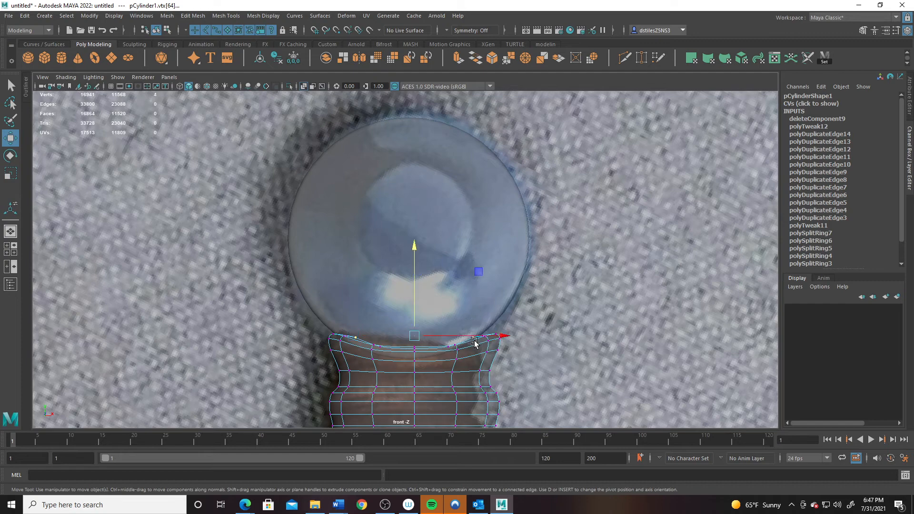
pyautogui.moveTo(421, 260); pyautogui.dragTo(412, 250)
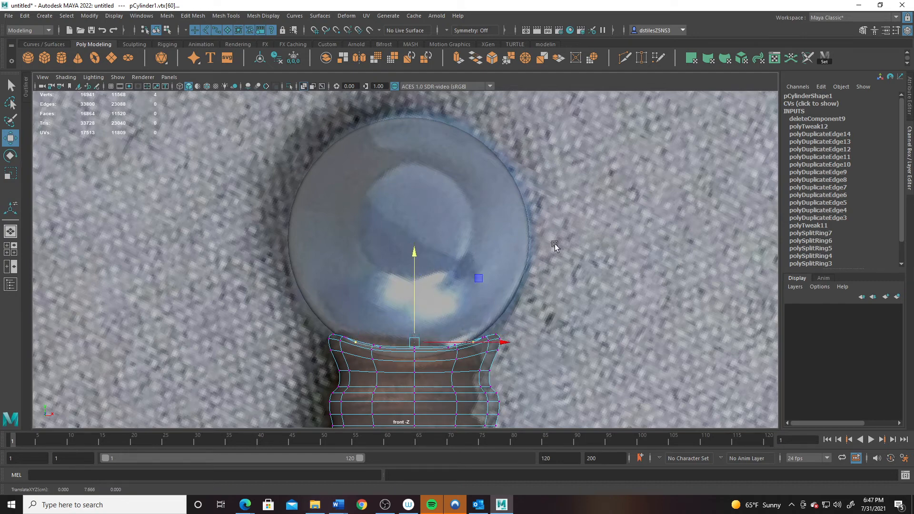
pyautogui.press('space')
pyautogui.press('space')
pyautogui.keyDown('alt'); pyautogui.moveTo(494, 241); pyautogui.dragTo(343, 265); pyautogui.keyUp('alt')
pyautogui.keyDown('alt'); pyautogui.moveTo(343, 265); pyautogui.dragTo(533, 350, button='right'); pyautogui.keyUp('alt')
pyautogui.keyDown('alt'); pyautogui.moveTo(392, 317); pyautogui.dragTo(321, 290); pyautogui.keyUp('alt')
# - Select the grip's rim vertices on both sides and raise them further
pyautogui.press('space')
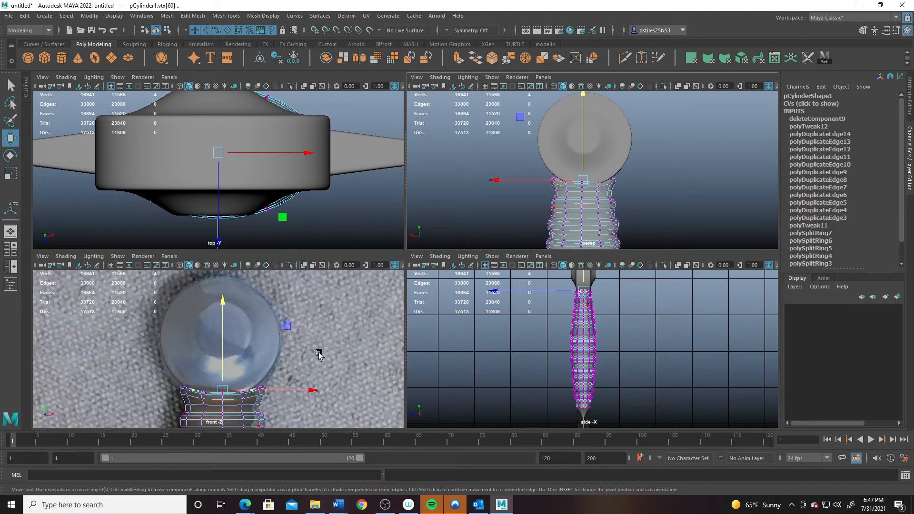
pyautogui.press('space')
pyautogui.keyDown('alt'); pyautogui.moveTo(363, 321); pyautogui.dragTo(514, 323, button='right'); pyautogui.keyUp('alt')
pyautogui.moveTo(515, 319); pyautogui.dragTo(561, 356)
pyautogui.keyDown('shift'); pyautogui.moveTo(292, 326); pyautogui.dragTo(354, 366); pyautogui.keyUp('shift')
pyautogui.moveTo(429, 257); pyautogui.dragTo(429, 253)
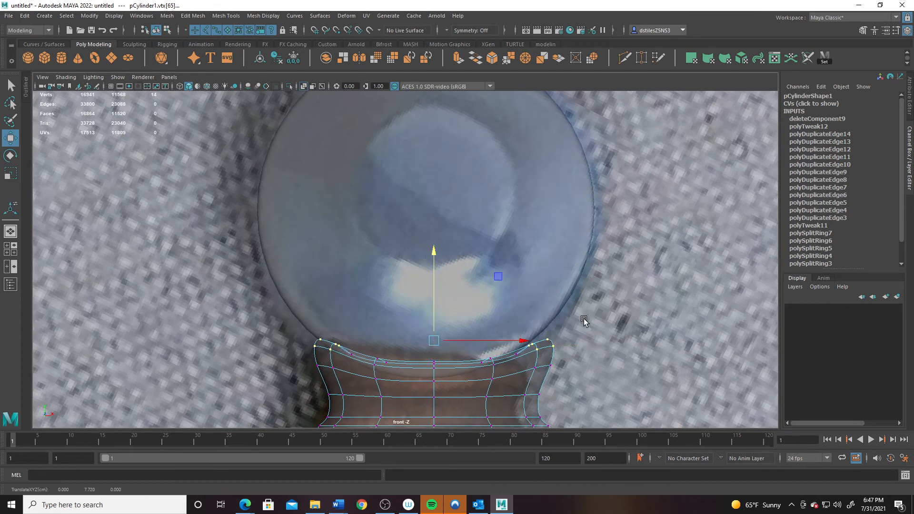
pyautogui.moveTo(531, 304); pyautogui.dragTo(569, 364)
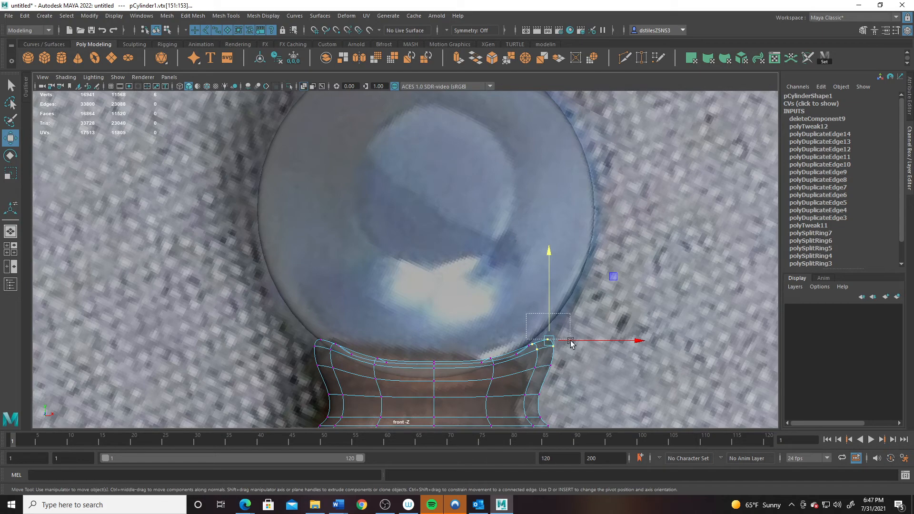
# - Turn on the grid and snap pCylinder2 onto the centre line at Translate X 0
pyautogui.click(480, 273)
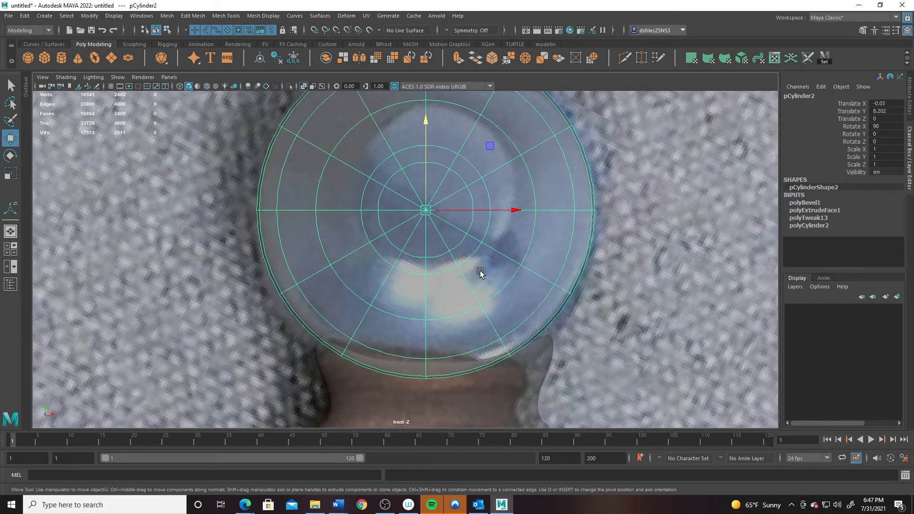
pyautogui.scroll(-10, 480, 273)
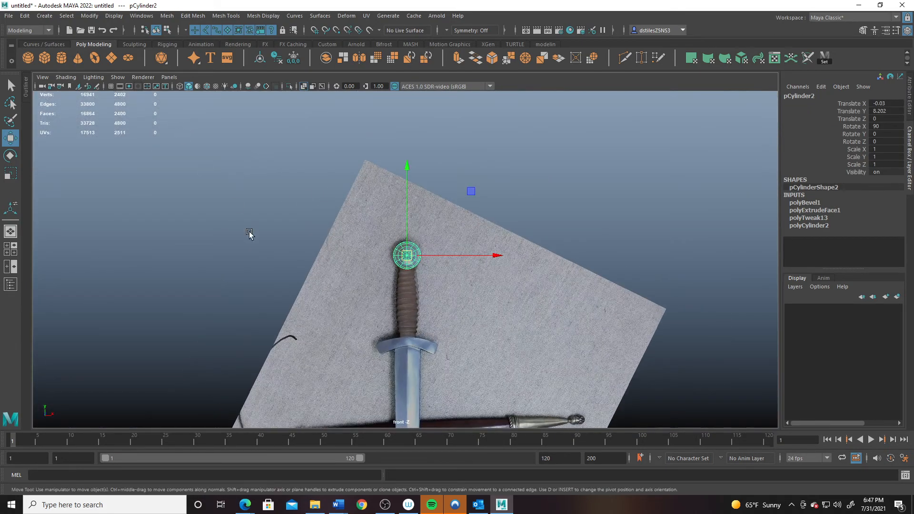
pyautogui.press('space')
pyautogui.press('space')
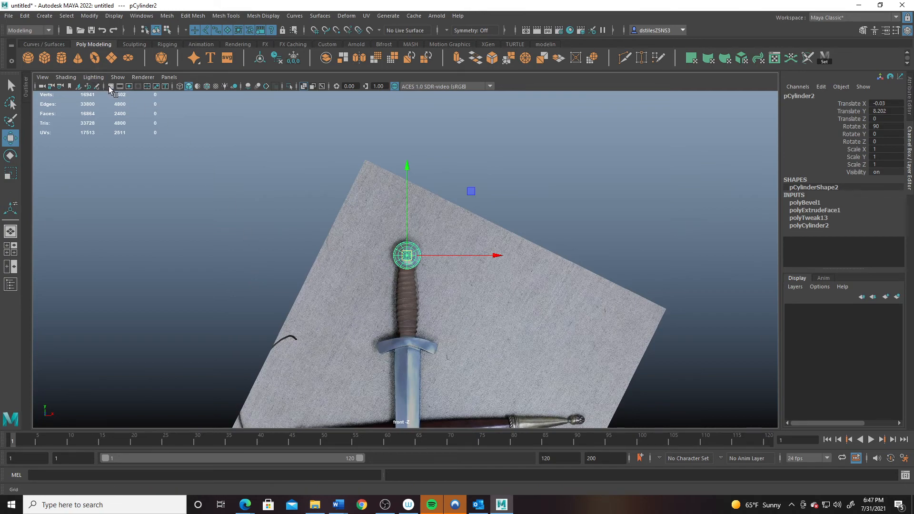
pyautogui.click(111, 87)
pyautogui.scroll(10, 355, 240)
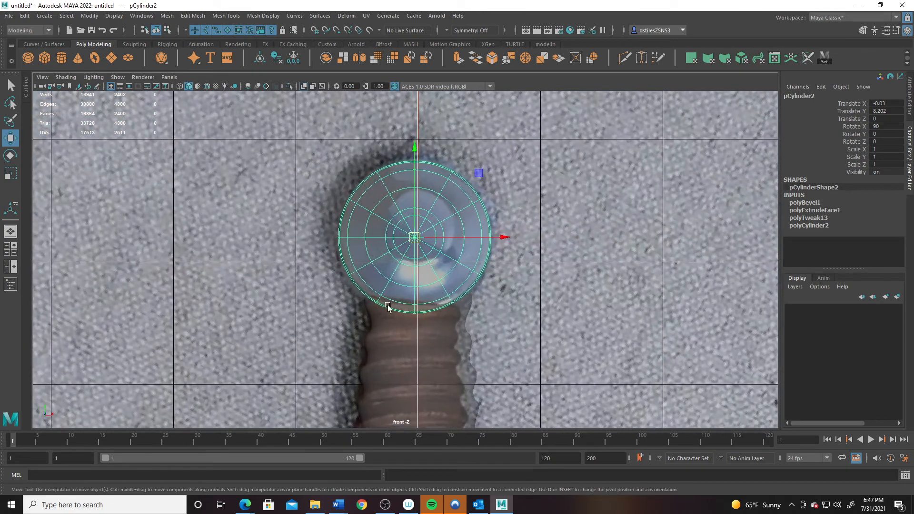
pyautogui.moveTo(455, 237); pyautogui.dragTo(331, 292)
# - Inspect the whole dagger in perspective and select the blade object
pyautogui.press('space')
pyautogui.press('space')
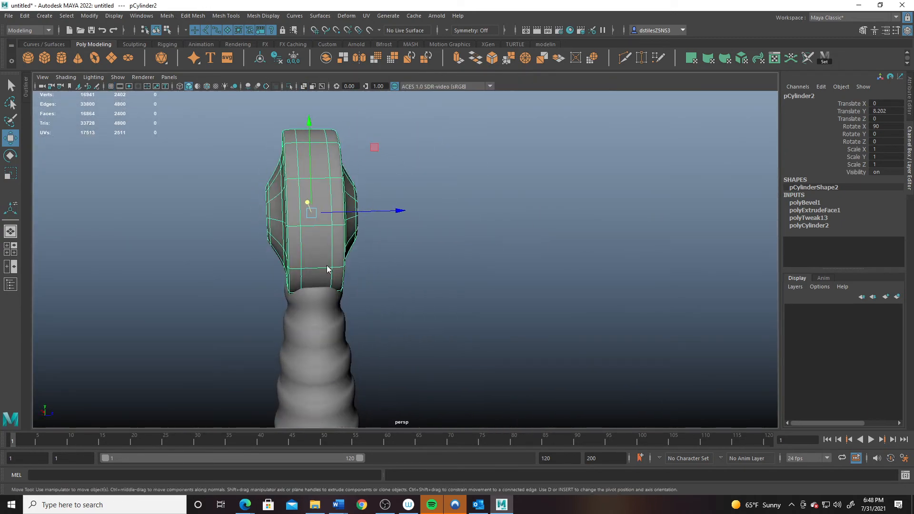
pyautogui.click(453, 251)
pyautogui.keyDown('alt'); pyautogui.moveTo(452, 251); pyautogui.dragTo(324, 257, button='right'); pyautogui.keyUp('alt')
pyautogui.keyDown('alt'); pyautogui.moveTo(324, 257); pyautogui.dragTo(395, 290); pyautogui.keyUp('alt')
pyautogui.keyDown('alt'); pyautogui.moveTo(567, 375); pyautogui.dragTo(374, 271, button='right'); pyautogui.keyUp('alt')
pyautogui.keyDown('alt'); pyautogui.moveTo(374, 271); pyautogui.dragTo(369, 198); pyautogui.keyUp('alt')
pyautogui.click(381, 256)
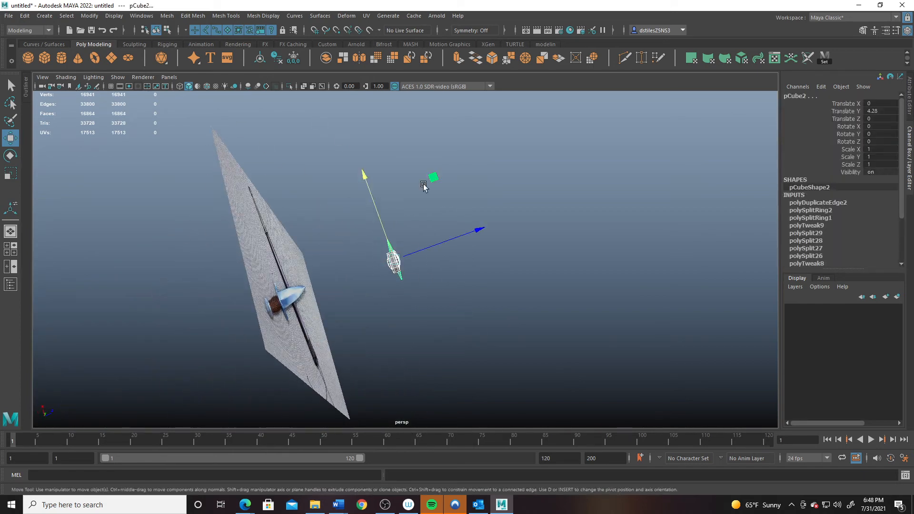
pyautogui.keyDown('alt'); pyautogui.moveTo(409, 235); pyautogui.dragTo(381, 262); pyautogui.keyUp('alt')
pyautogui.moveTo(399, 269); pyautogui.dragTo(398, 271, button='right')
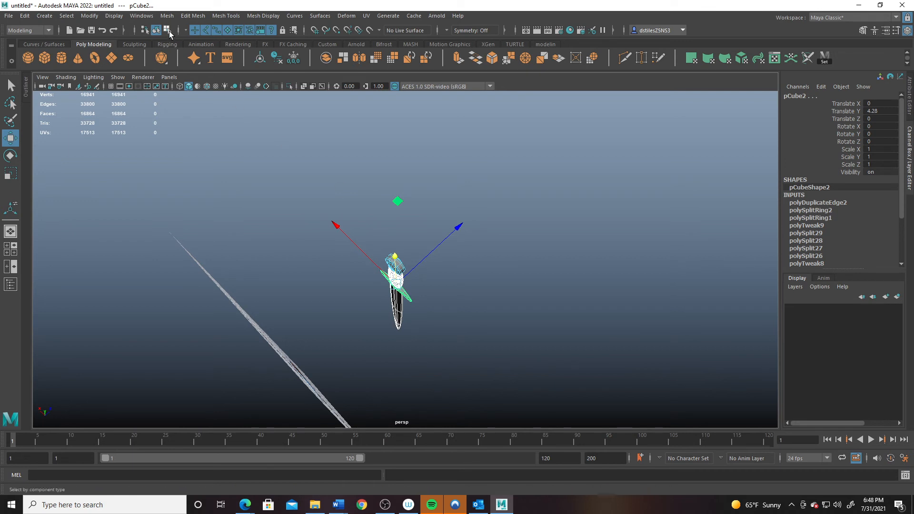
# - Run a face selection constraint with Constrain All and Next, Order Nsided, then Close and Reset
pyautogui.click(167, 31)
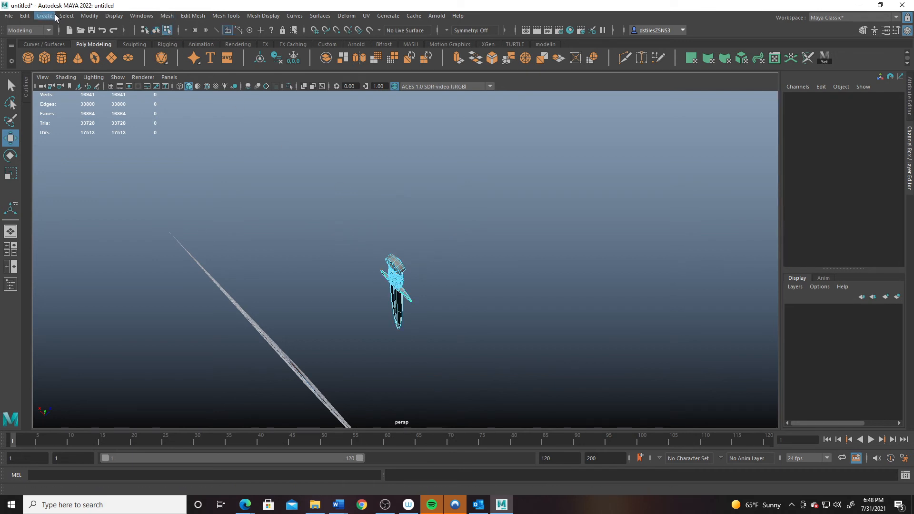
pyautogui.click(66, 16)
pyautogui.click(114, 208)
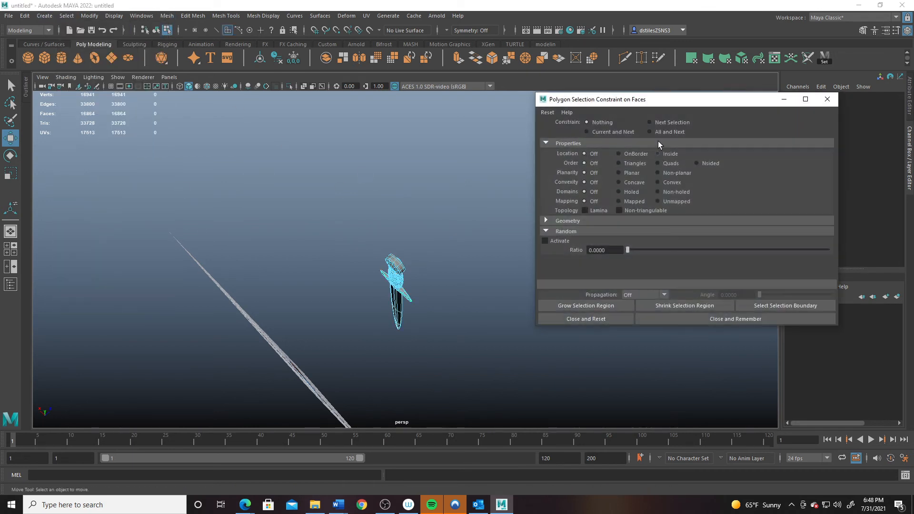
pyautogui.click(649, 132)
pyautogui.click(697, 163)
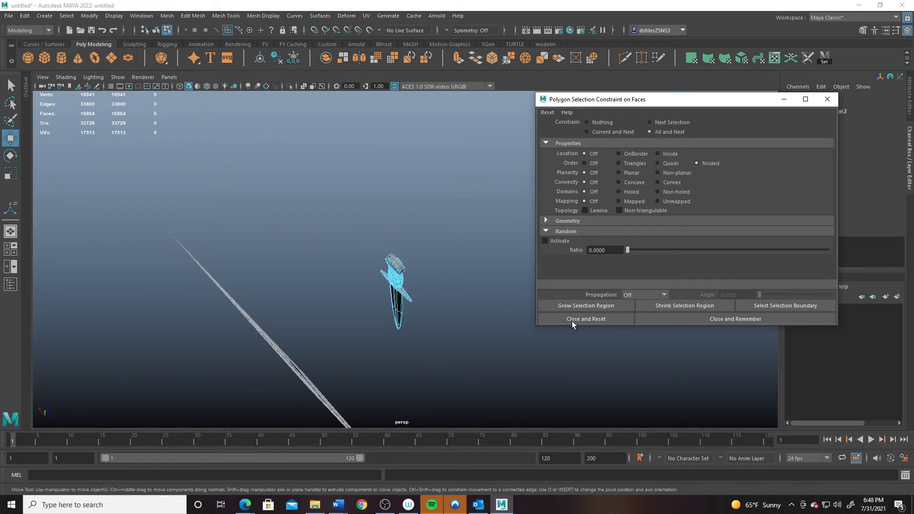
pyautogui.click(600, 321)
# - Clear the face selection and return to object selection mode
pyautogui.keyDown('alt'); pyautogui.moveTo(514, 324); pyautogui.dragTo(398, 302); pyautogui.keyUp('alt')
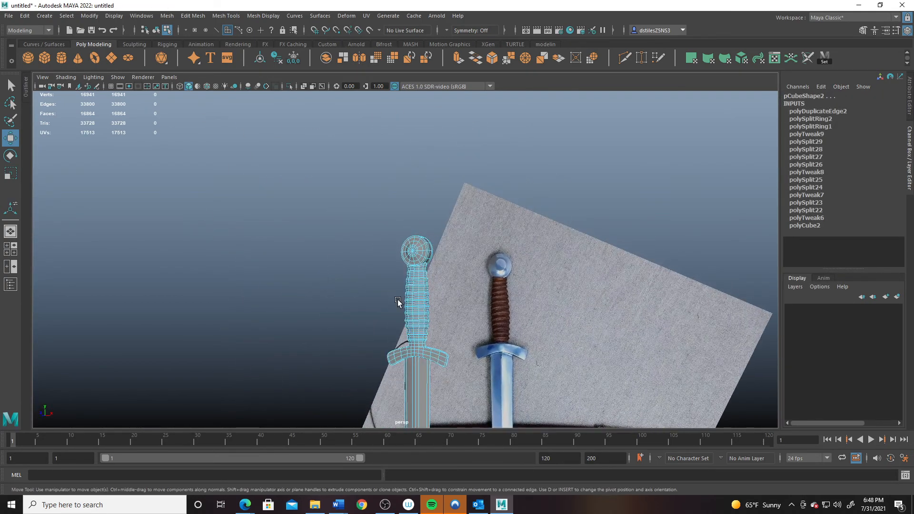
pyautogui.keyDown('alt'); pyautogui.moveTo(398, 302); pyautogui.dragTo(283, 194, button='middle'); pyautogui.keyUp('alt')
pyautogui.keyDown('alt'); pyautogui.moveTo(284, 193); pyautogui.dragTo(291, 208, button='right'); pyautogui.keyUp('alt')
pyautogui.keyDown('alt'); pyautogui.moveTo(292, 208); pyautogui.dragTo(300, 224); pyautogui.keyUp('alt')
pyautogui.click(245, 188)
pyautogui.moveTo(327, 189); pyautogui.dragTo(425, 131, button='right')
# - Select the grip pCylinder1 and zoom in on its base
pyautogui.click(288, 244)
pyautogui.keyDown('alt'); pyautogui.moveTo(288, 245); pyautogui.dragTo(262, 239, button='right'); pyautogui.keyUp('alt')
pyautogui.keyDown('alt'); pyautogui.moveTo(277, 243); pyautogui.dragTo(386, 245); pyautogui.keyUp('alt')
pyautogui.keyDown('alt'); pyautogui.moveTo(305, 188); pyautogui.dragTo(375, 280, button='right'); pyautogui.keyUp('alt')
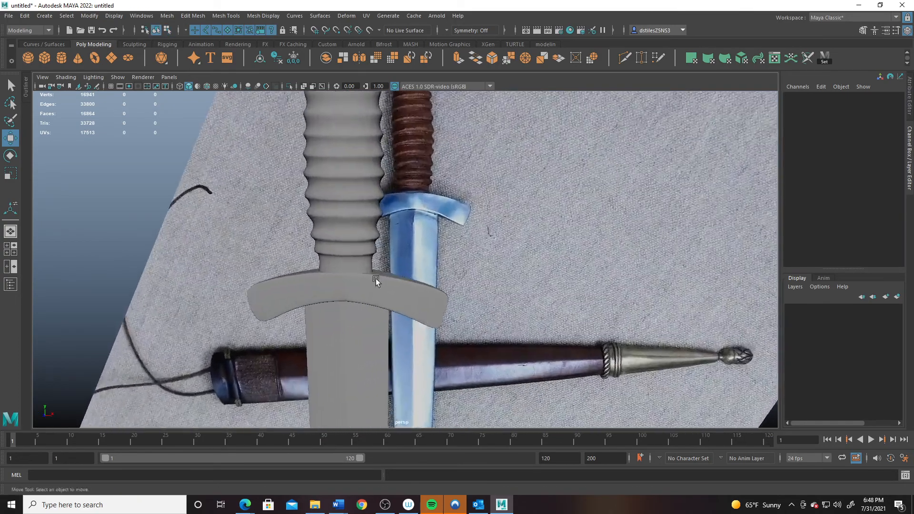
pyautogui.click(352, 245)
pyautogui.keyDown('alt'); pyautogui.moveTo(232, 235); pyautogui.dragTo(328, 324, button='right'); pyautogui.keyUp('alt')
pyautogui.keyDown('alt'); pyautogui.moveTo(329, 324); pyautogui.dragTo(378, 299); pyautogui.keyUp('alt')
pyautogui.keyDown('alt'); pyautogui.moveTo(363, 249); pyautogui.dragTo(375, 332, button='middle'); pyautogui.keyUp('alt')
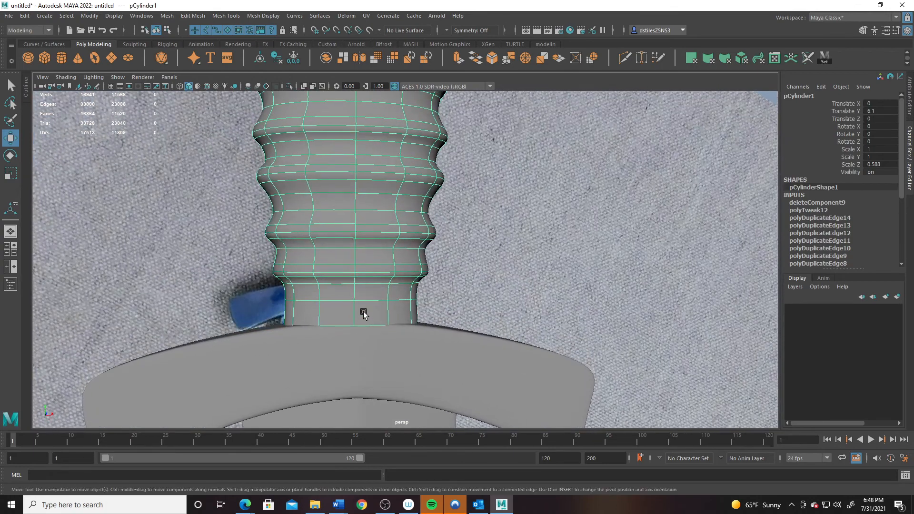
# - Add an edge loop near the grip's base with Multi-Cut
pyautogui.click(625, 57)
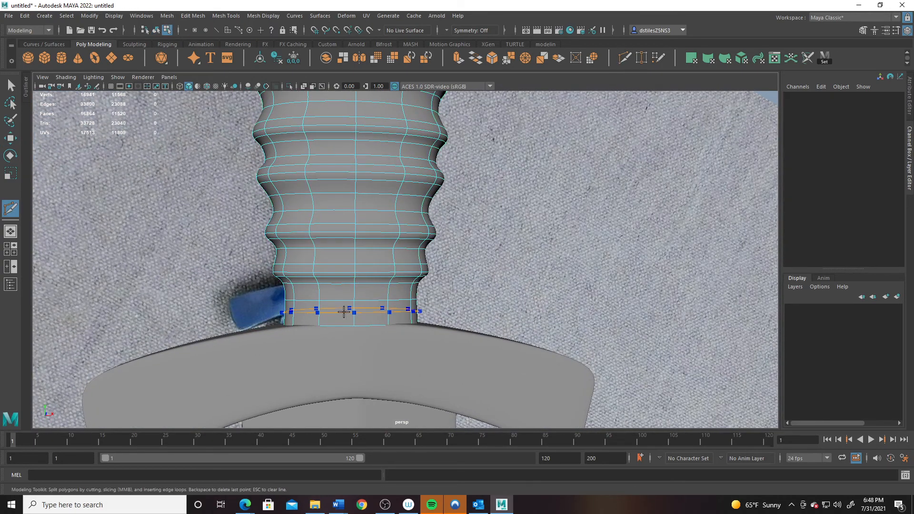
pyautogui.keyDown('ctrl'); pyautogui.click(347, 312); pyautogui.keyUp('ctrl')
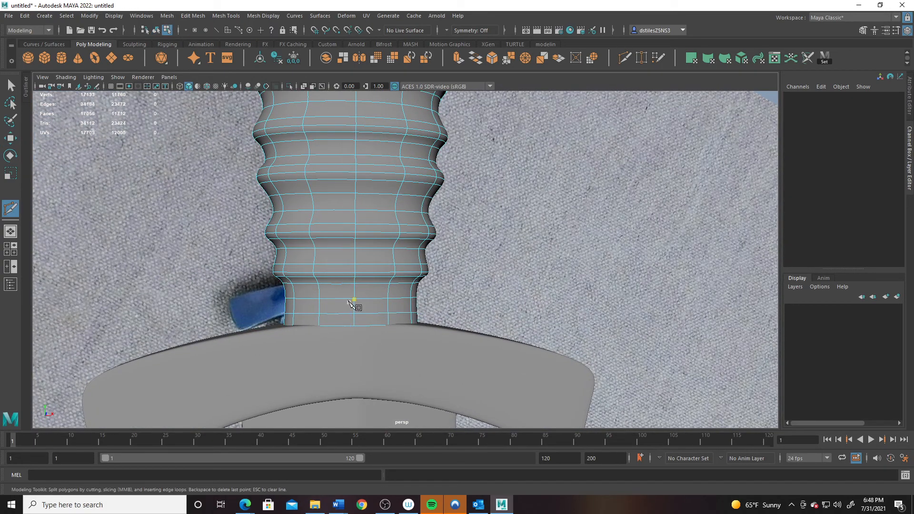
pyautogui.press('q')
pyautogui.moveTo(362, 302); pyautogui.dragTo(360, 271, button='right')
# - Extrude the bottom ring of faces and widen it slightly into a collar
pyautogui.click(333, 320)
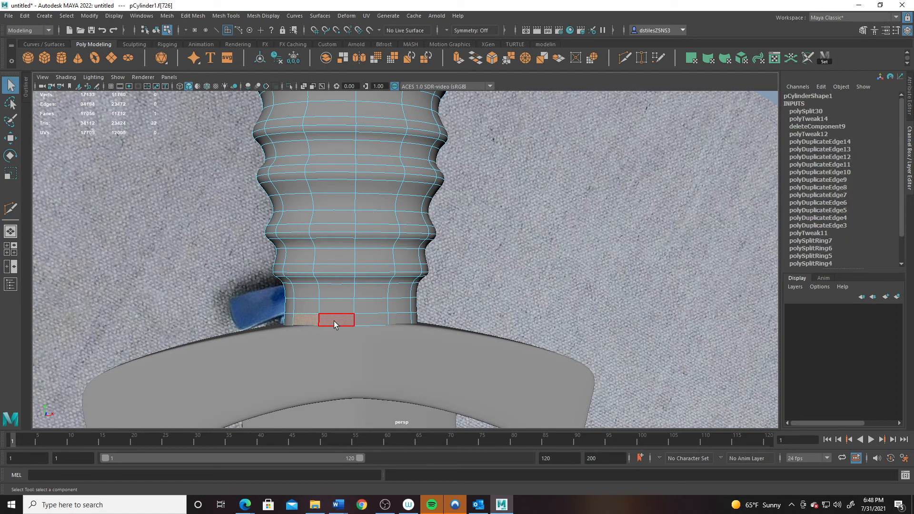
pyautogui.keyDown('shift'); pyautogui.doubleClick(335, 321); pyautogui.keyUp('shift')
pyautogui.press('r')
pyautogui.keyDown('shift'); pyautogui.moveTo(353, 318); pyautogui.dragTo(359, 321); pyautogui.keyUp('shift')
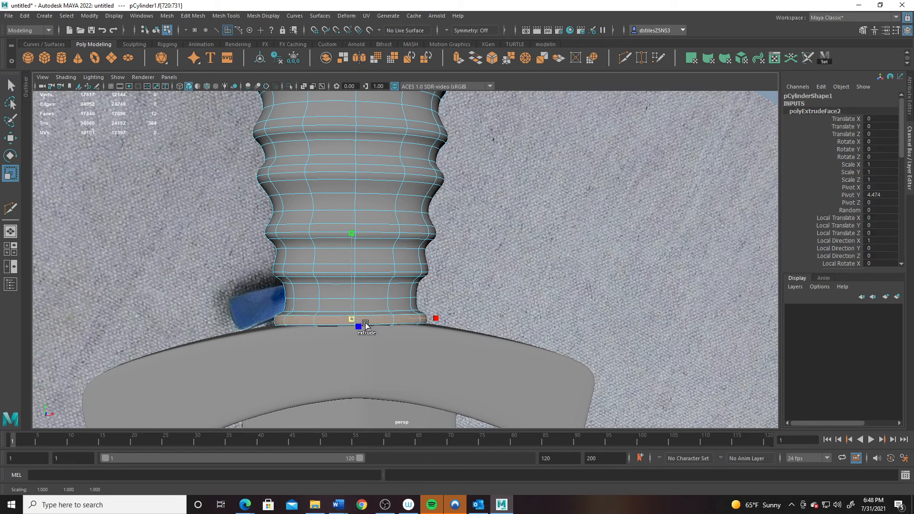
# - Flatten the face ring above the collar and raise it up the grip
pyautogui.moveTo(326, 306); pyautogui.dragTo(326, 305, button='right')
pyautogui.click(326, 306)
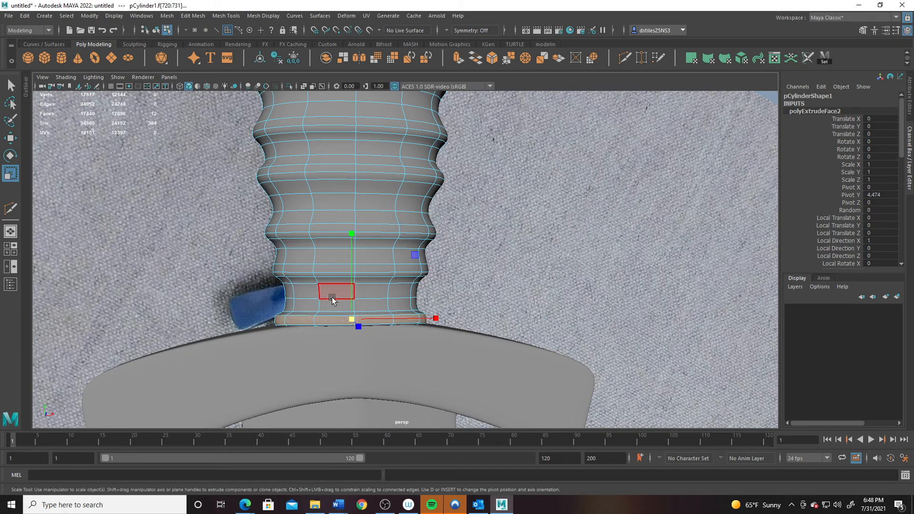
pyautogui.keyDown('shift'); pyautogui.doubleClick(302, 309); pyautogui.keyUp('shift')
pyautogui.moveTo(354, 220); pyautogui.dragTo(351, 272)
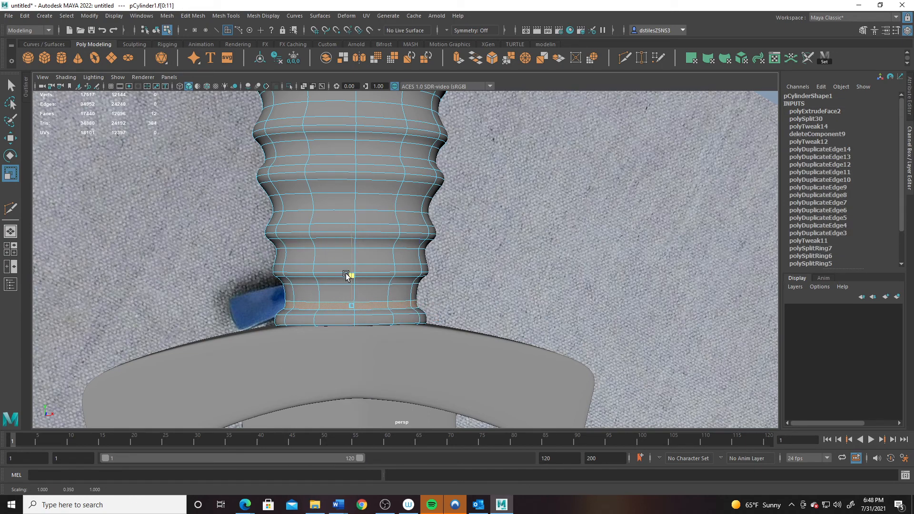
pyautogui.press('w')
pyautogui.moveTo(351, 231); pyautogui.dragTo(354, 209)
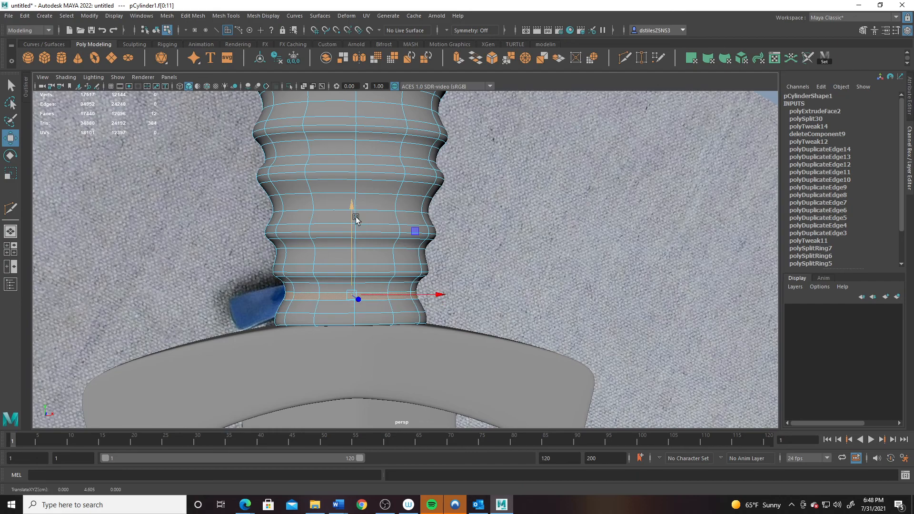
pyautogui.keyDown('alt'); pyautogui.moveTo(460, 310); pyautogui.dragTo(379, 207, button='right'); pyautogui.keyUp('alt')
pyautogui.keyDown('alt'); pyautogui.moveTo(379, 207); pyautogui.dragTo(364, 316, button='middle'); pyautogui.keyUp('alt')
pyautogui.moveTo(377, 243); pyautogui.dragTo(424, 229, button='right')
pyautogui.keyDown('alt'); pyautogui.moveTo(415, 230); pyautogui.dragTo(200, 229, button='right'); pyautogui.keyUp('alt')
pyautogui.keyDown('alt'); pyautogui.moveTo(341, 255); pyautogui.dragTo(363, 279); pyautogui.keyUp('alt')
# - Save the scene as a Maya Binary file under the student's midterm file name, fixing a typo
pyautogui.click(12, 18)
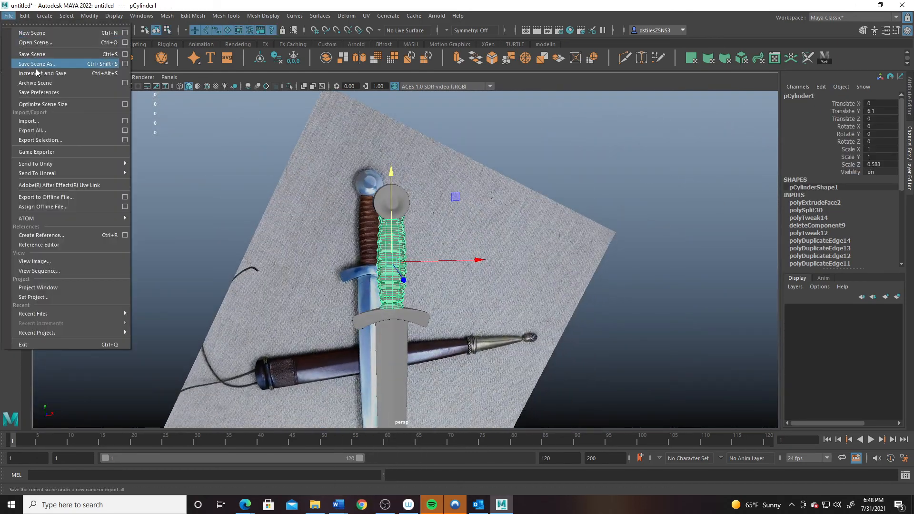
pyautogui.click(43, 62)
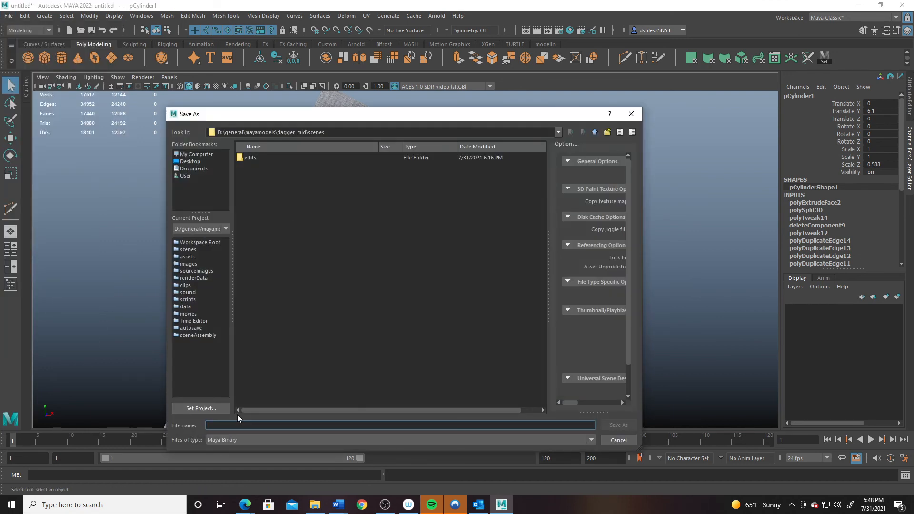
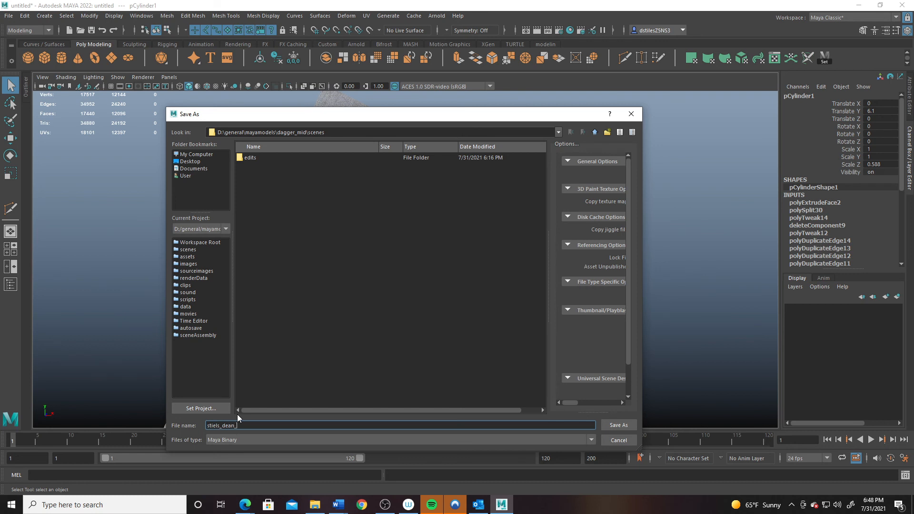
pyautogui.write('_midterm')
pyautogui.press('BackSpace')
pyautogui.press('BackSpace')
pyautogui.write('le')
pyautogui.click(618, 425)
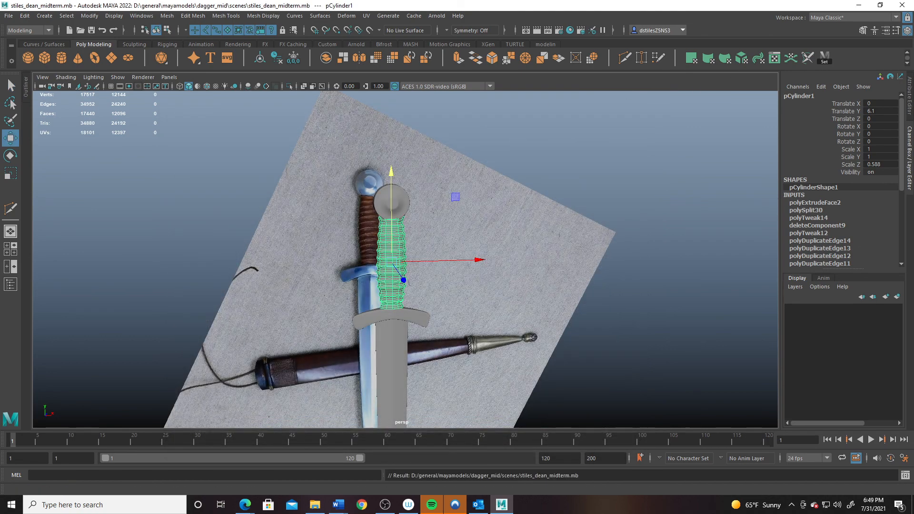